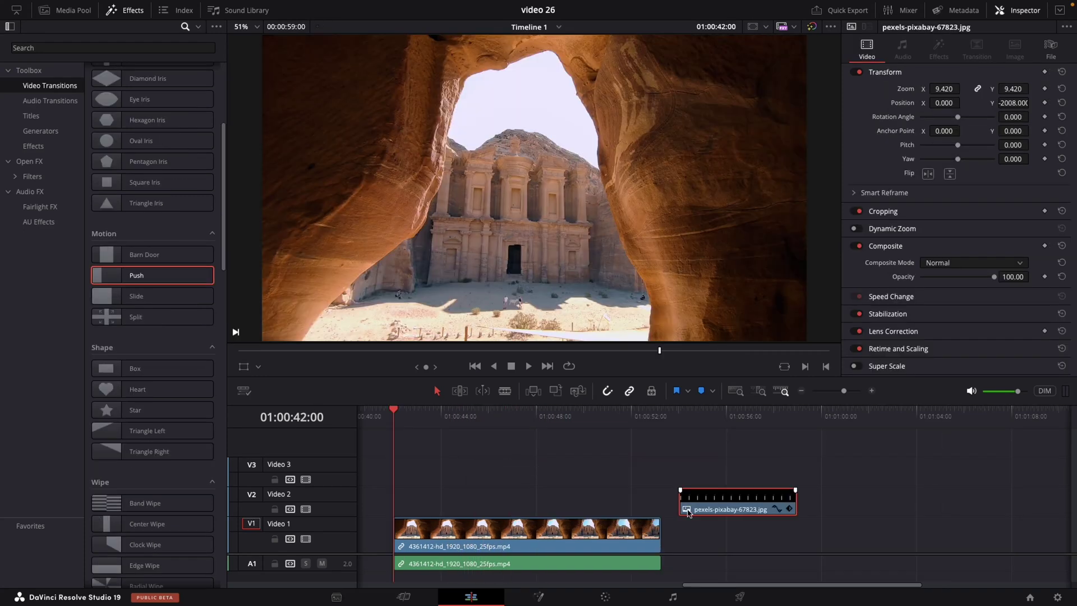
- Move the V2 image clip left to about 01:00:44 and drop a Text+ title onto Video 3 above it
click(720, 498)
drag(720, 499, 458, 501)
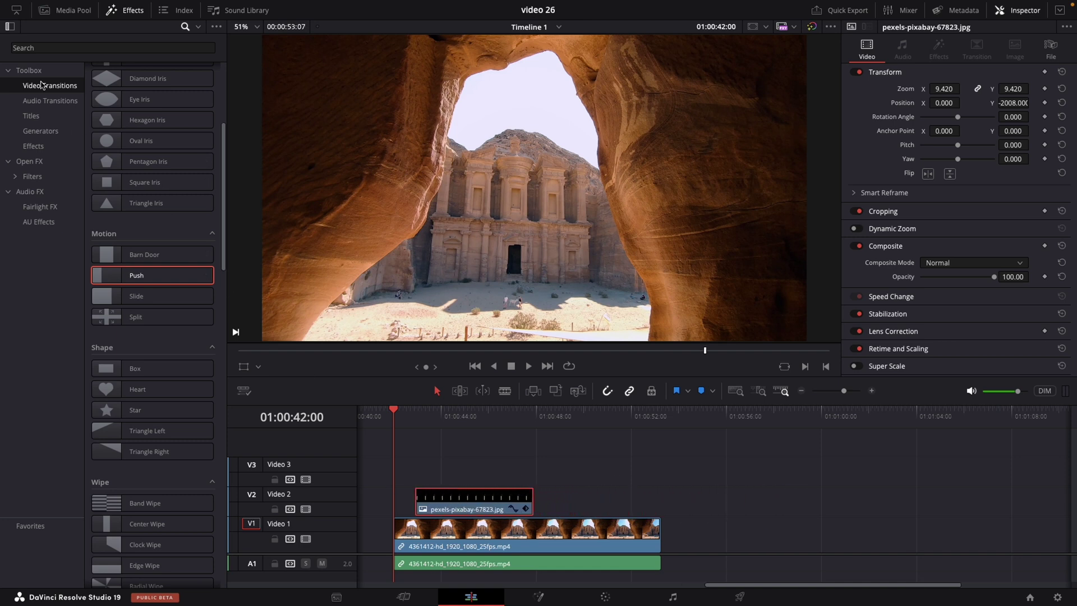
click(32, 115)
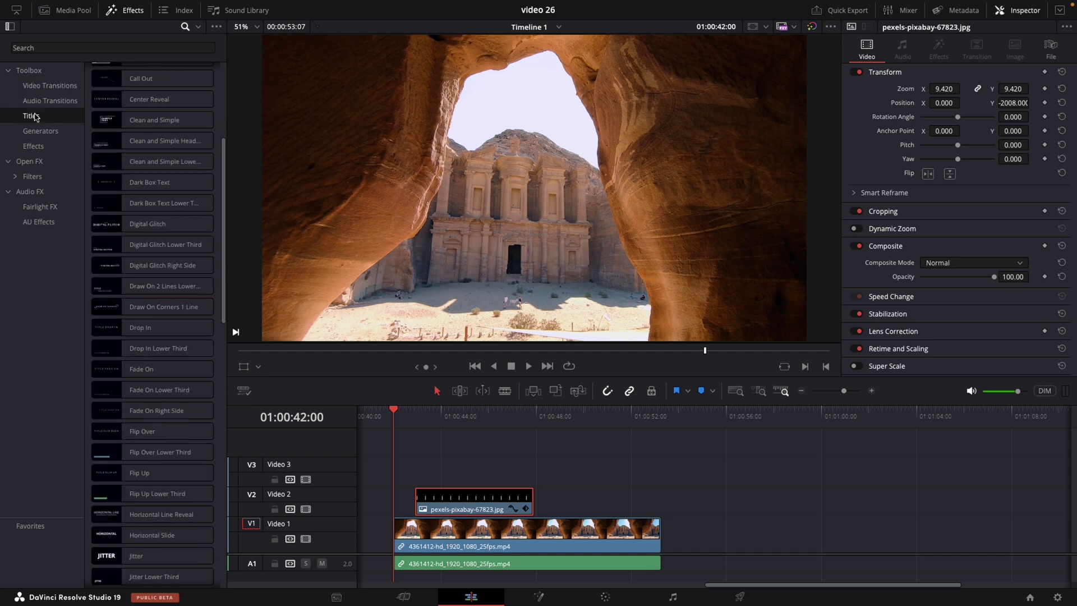
scroll(135, 193, up, 4)
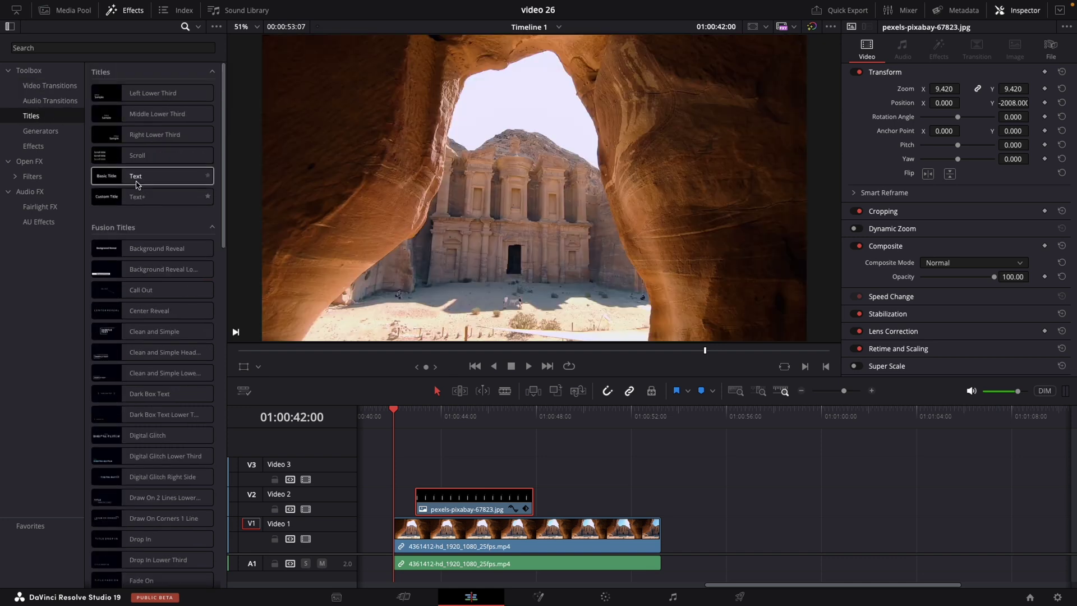
drag(128, 200, 442, 478)
- Replace the Text+ title's 'Custom Title' text with 'TITLE'
click(481, 469)
triple_click(906, 153)
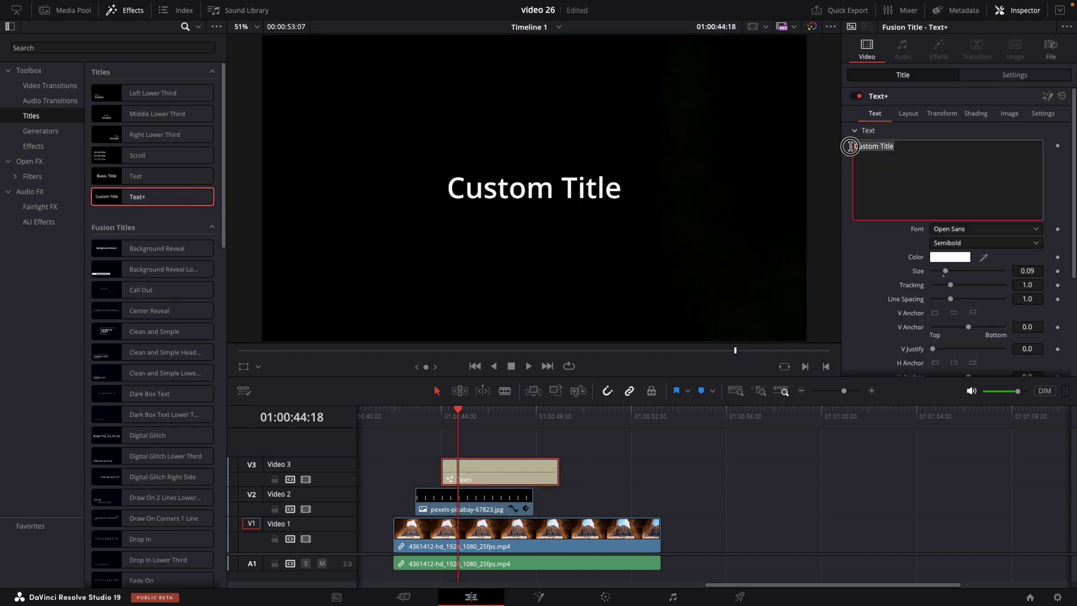
text(TITI)
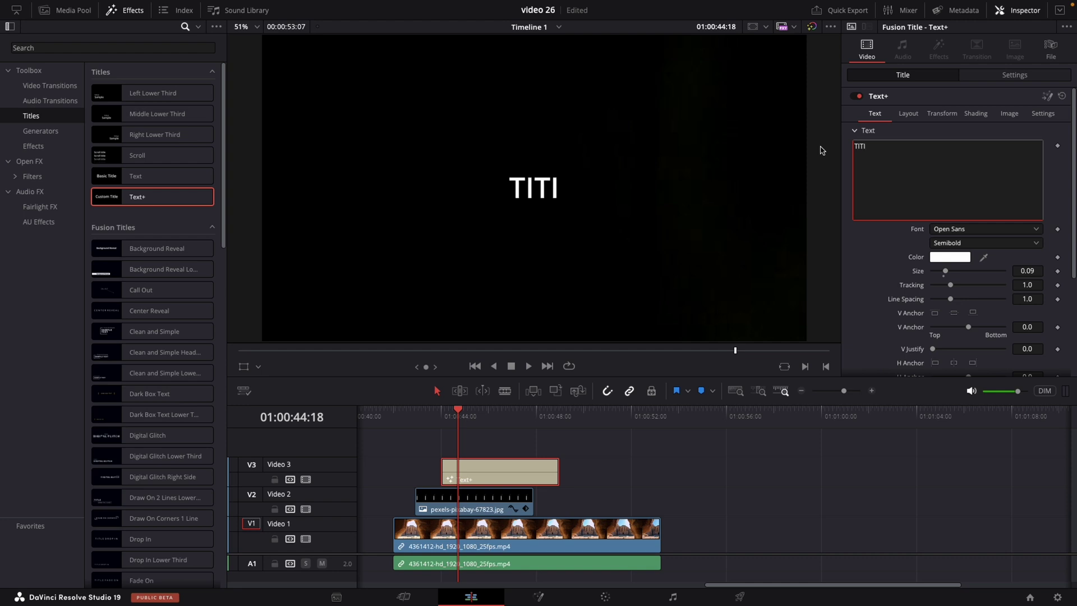
key(BackSpace)
text(LE)
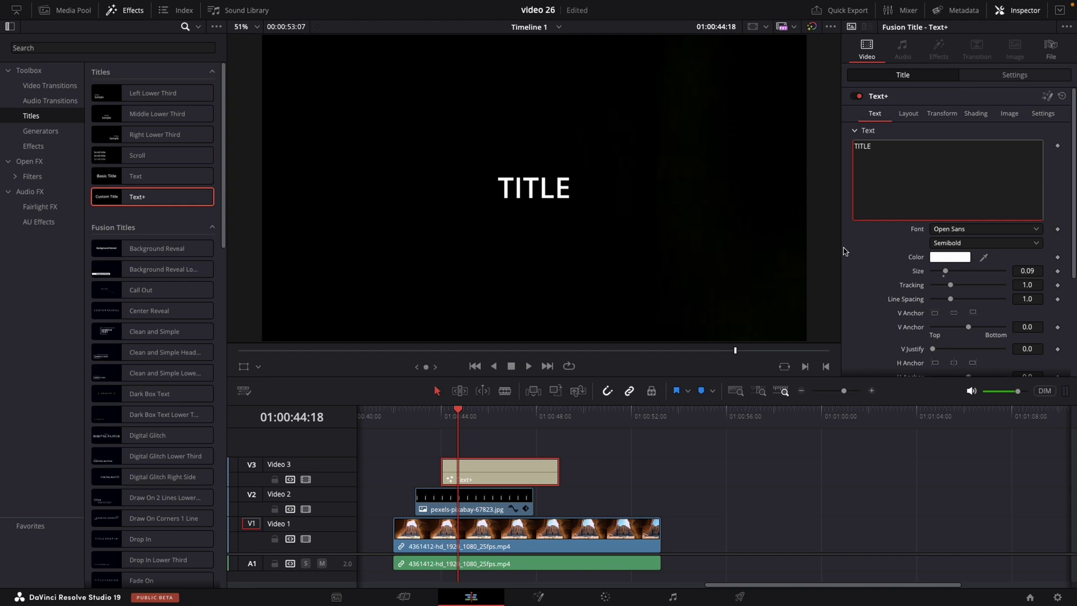
- Set the title font to AppleMyungjo, colour it gold and enlarge it to size 0.252
click(977, 231)
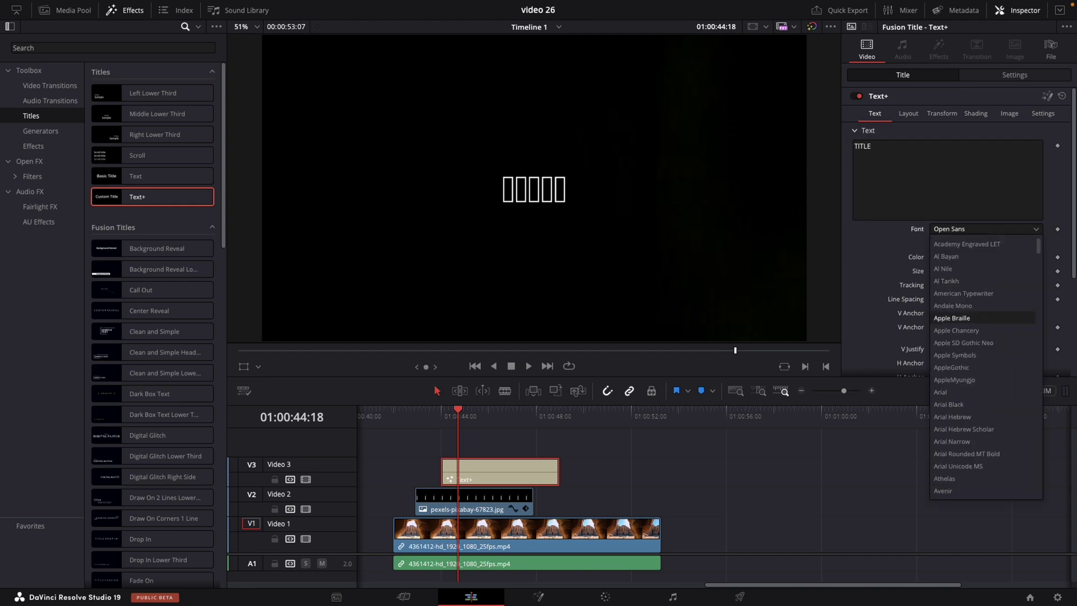
key(Return)
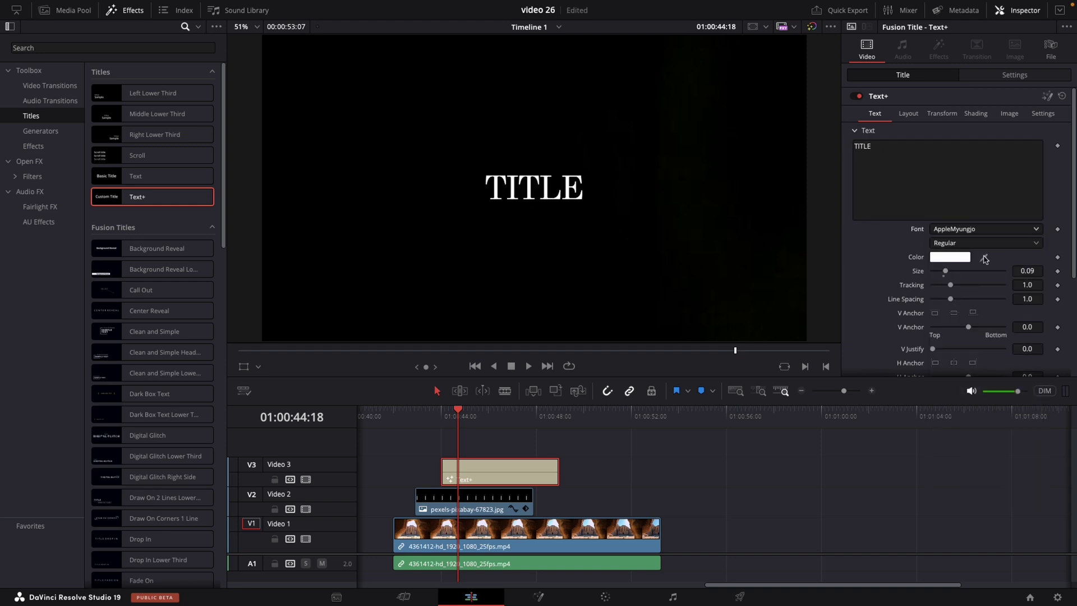
click(956, 259)
drag(83, 425, 90, 437)
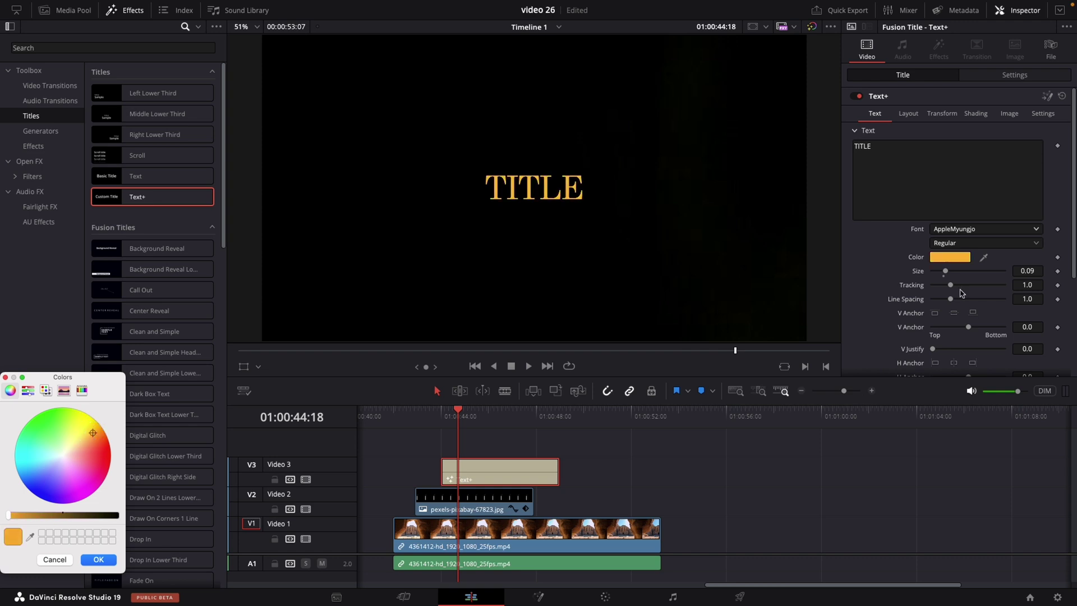
drag(947, 272, 970, 273)
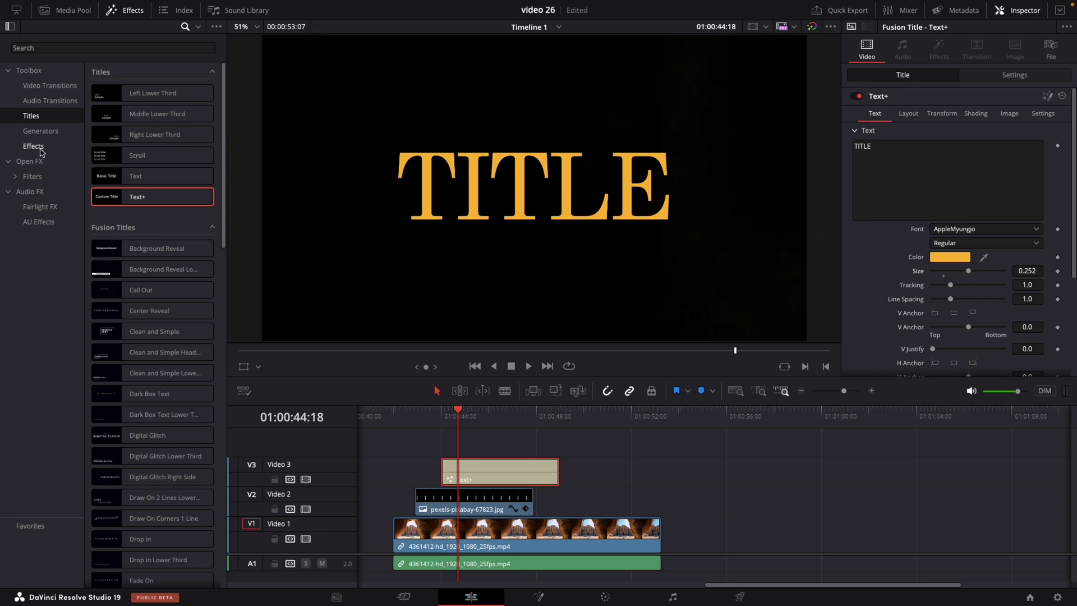
- Place a Push transition on the head of the V2 image clip, then select the Text+ title
click(50, 86)
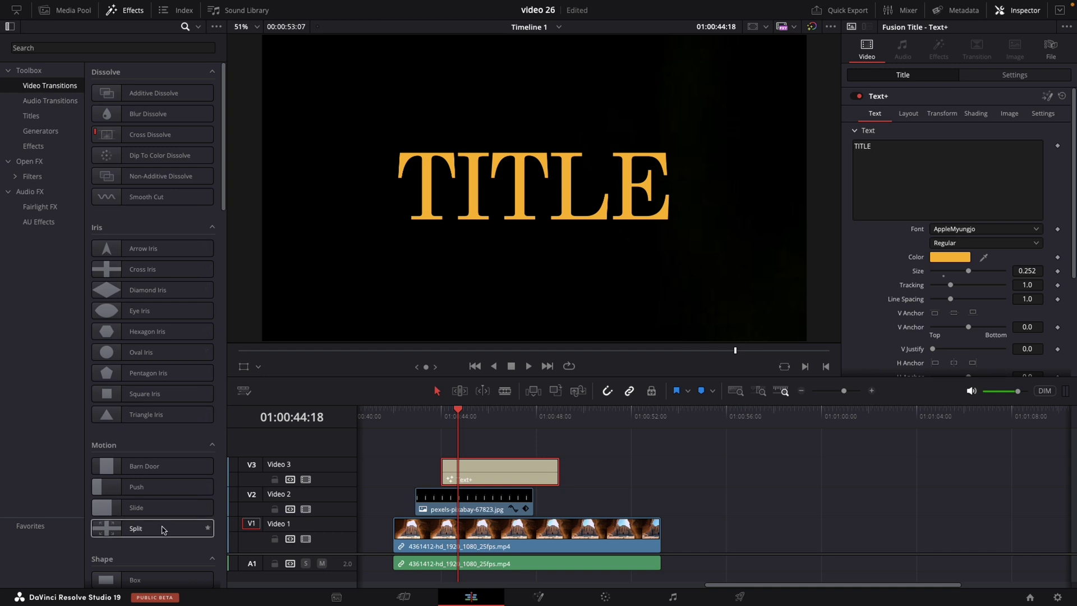
drag(151, 487, 427, 496)
click(428, 495)
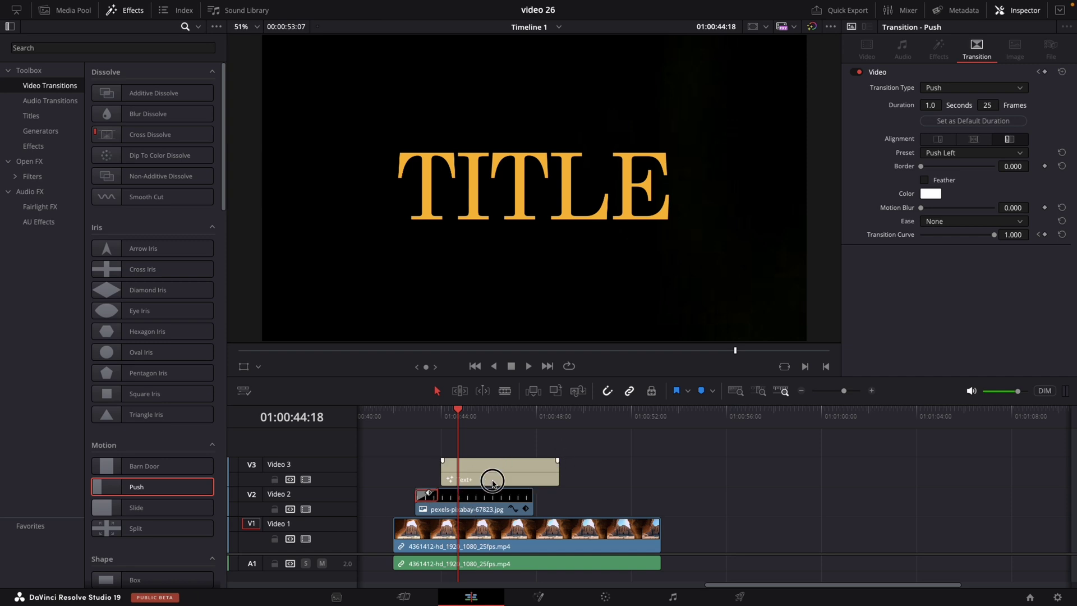
click(471, 483)
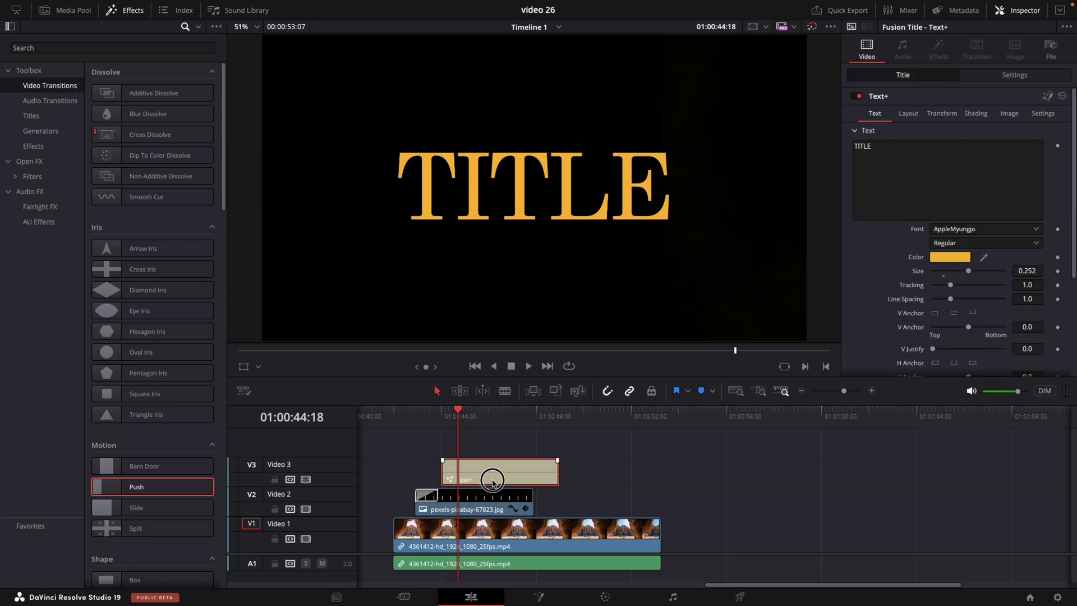
- Shorten the Push transition's duration to 0.5 seconds
click(426, 495)
click(929, 106)
text(30)
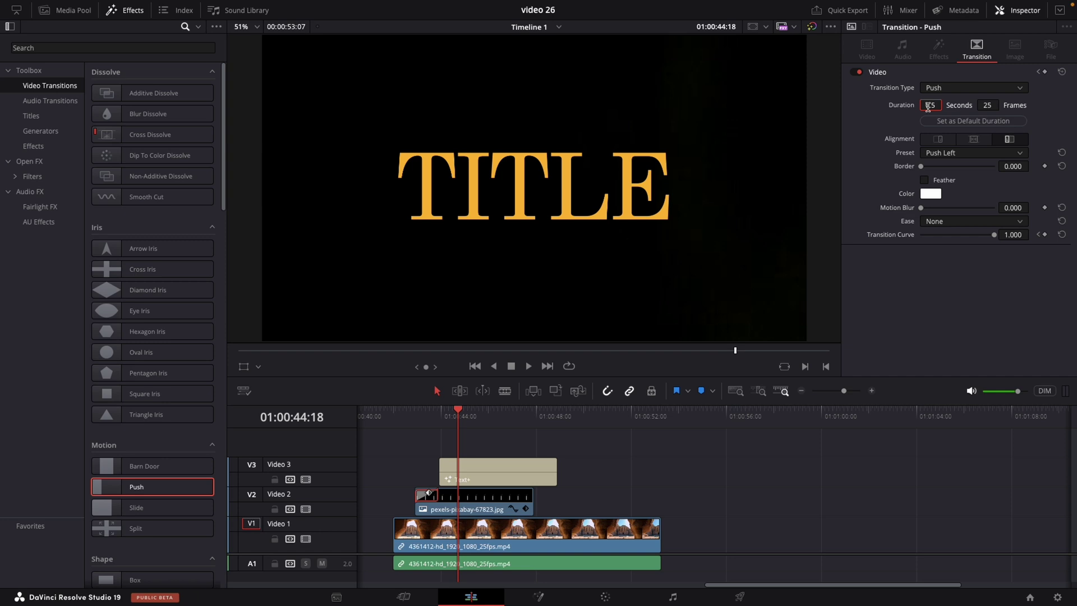
key(Return)
key(Tab)
- Give the Push transition In & Out easing, motion blur 1.000 and transition curve 0.500
click(968, 221)
click(956, 272)
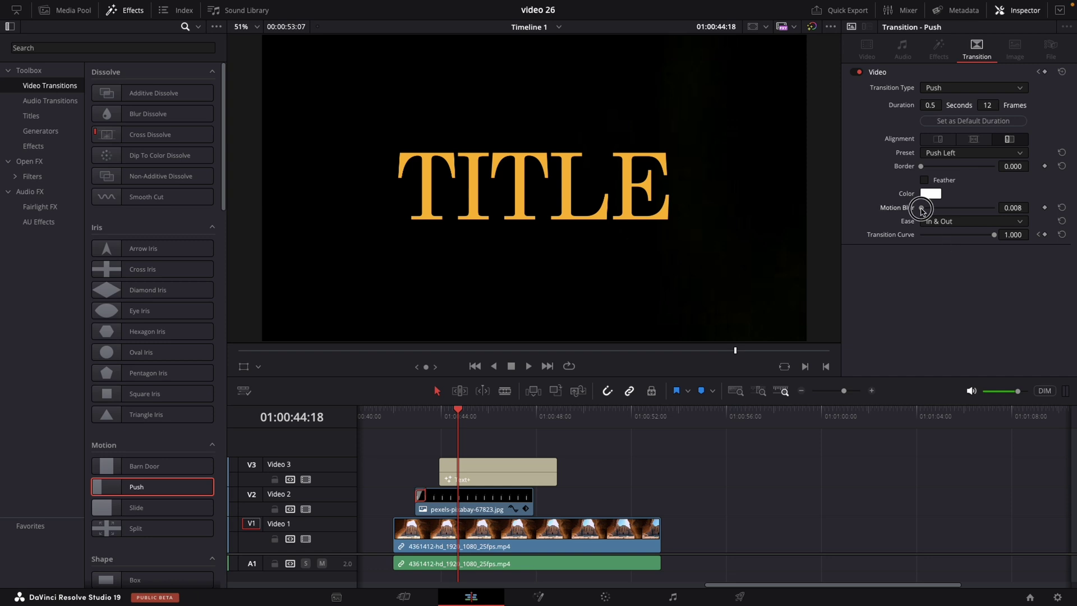
drag(921, 208, 924, 208)
click(430, 412)
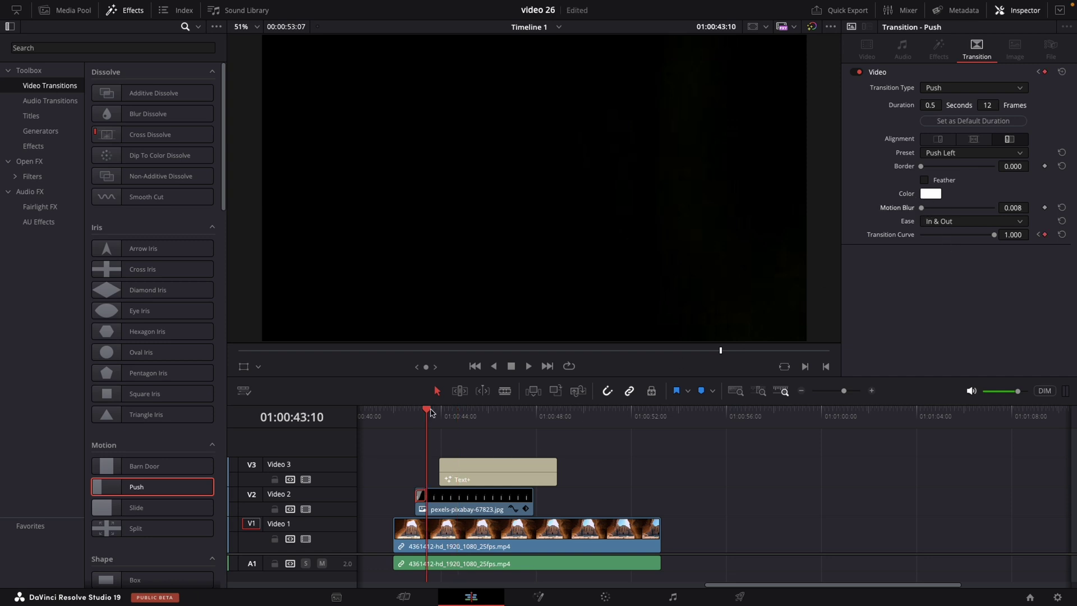
drag(431, 412, 421, 413)
drag(921, 208, 985, 209)
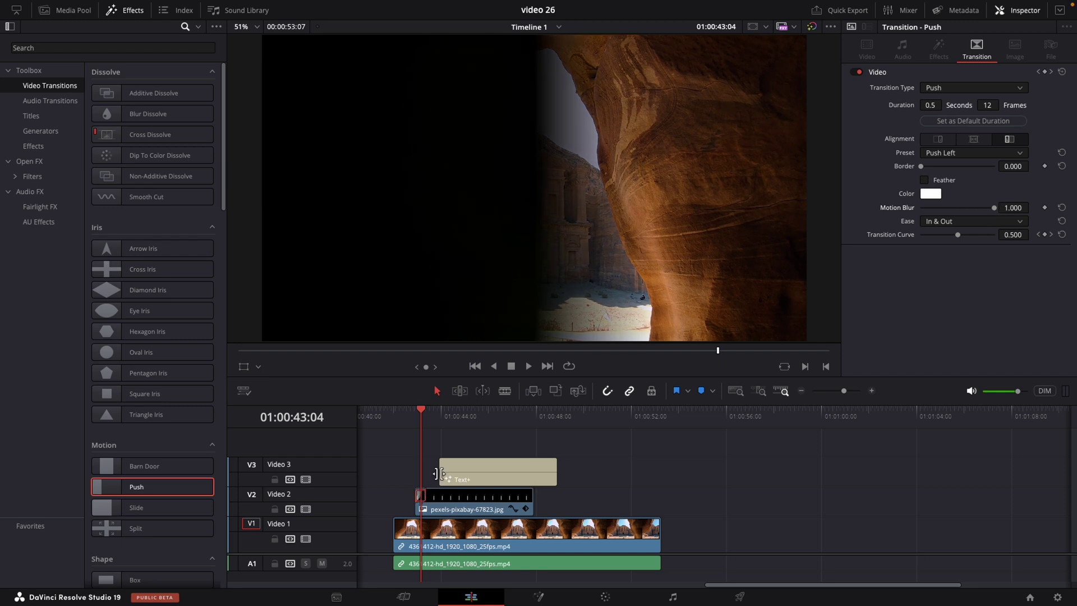
- Add an opening transition to the Text+ clip's left edge and shift the title slightly earlier
click(442, 470)
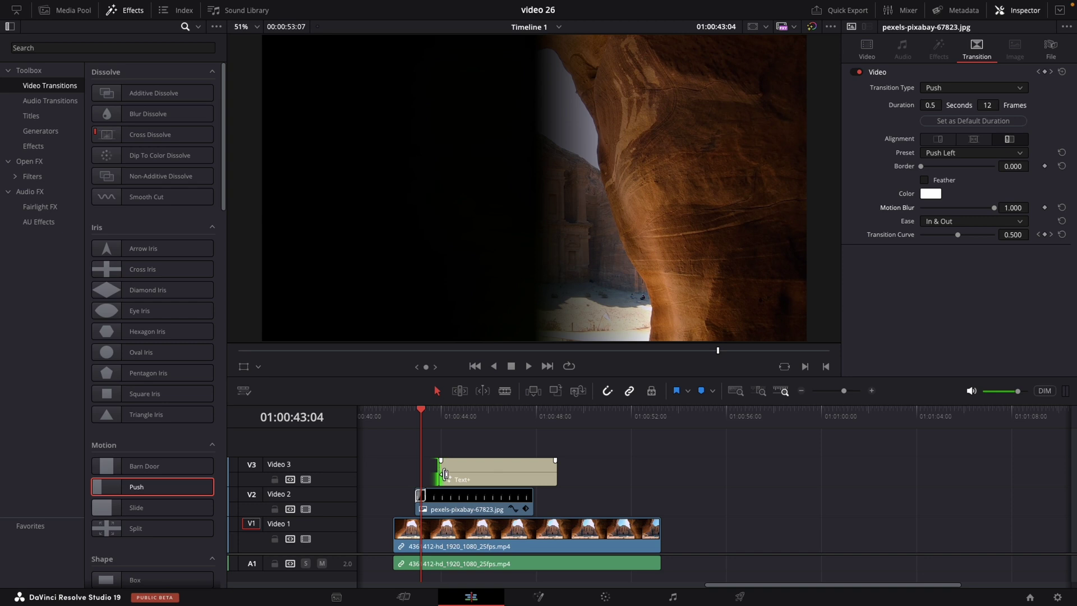
drag(445, 474, 444, 464)
click(447, 466)
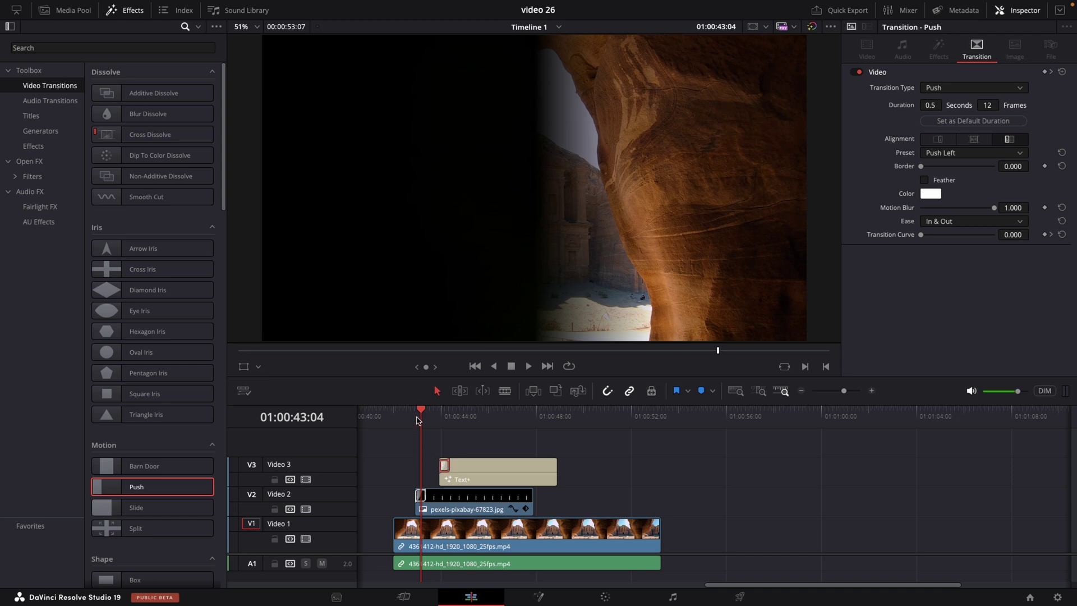
drag(494, 468, 482, 466)
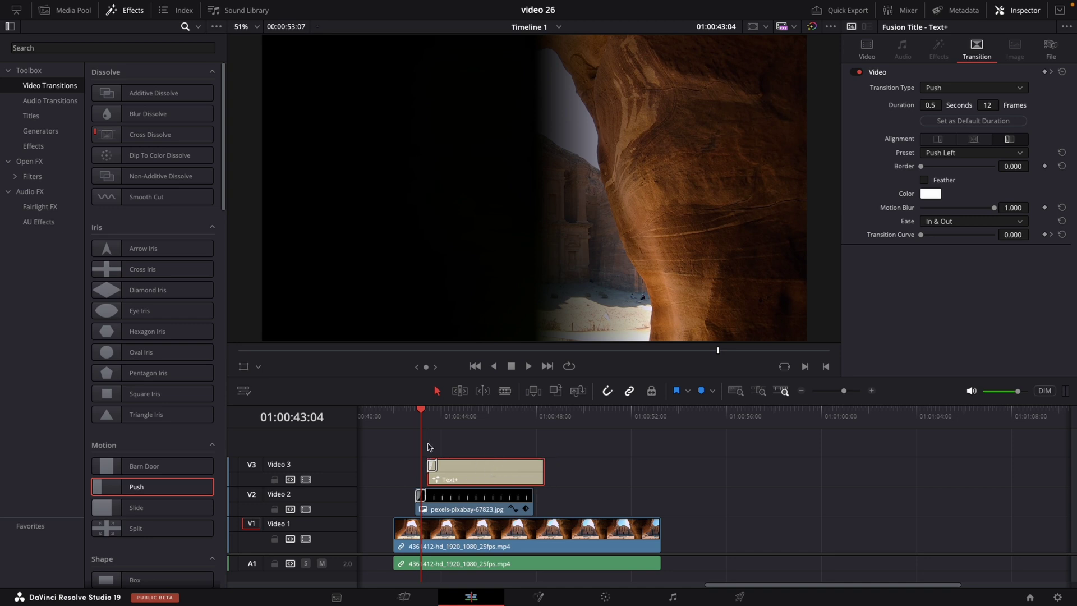
- Zoom the timeline onto the title and image clips and play the title entrance from 01:00:42:15
click(408, 415)
scroll(430, 443, up, 2)
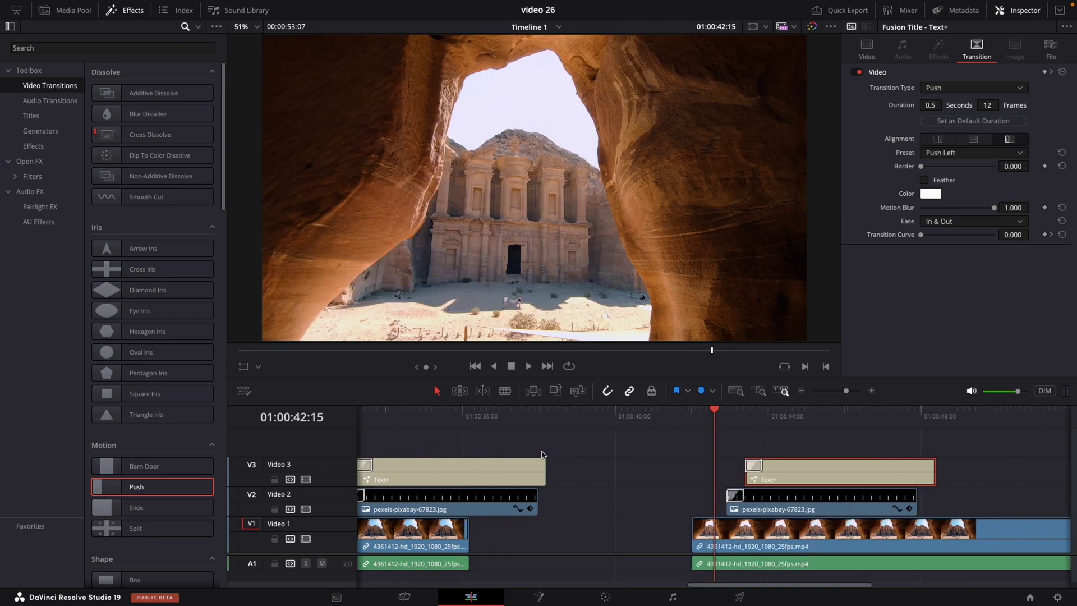
drag(744, 452, 481, 448)
key(space)
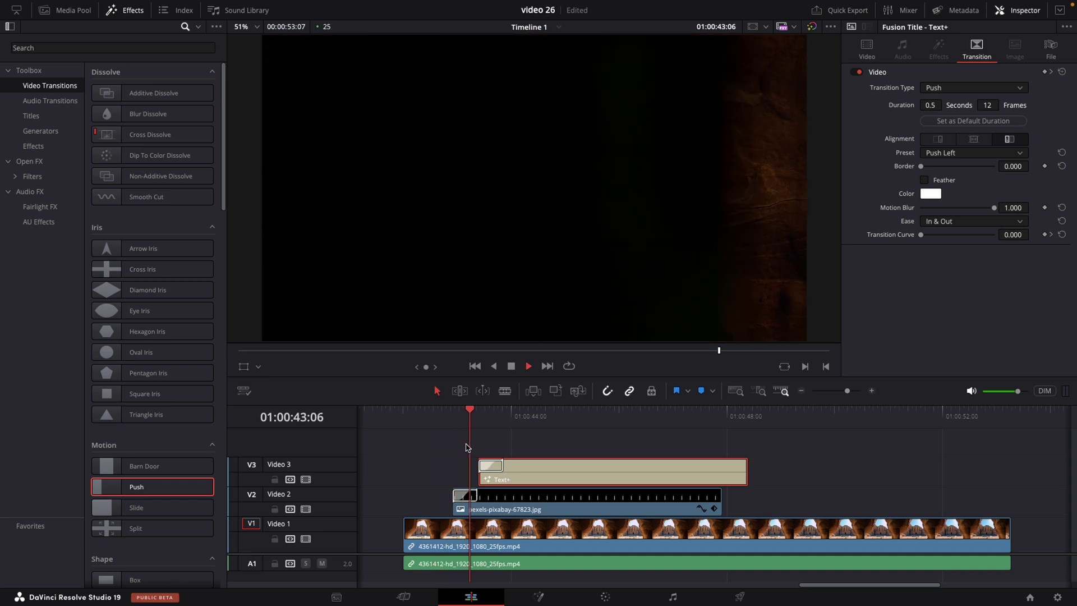
key(space)
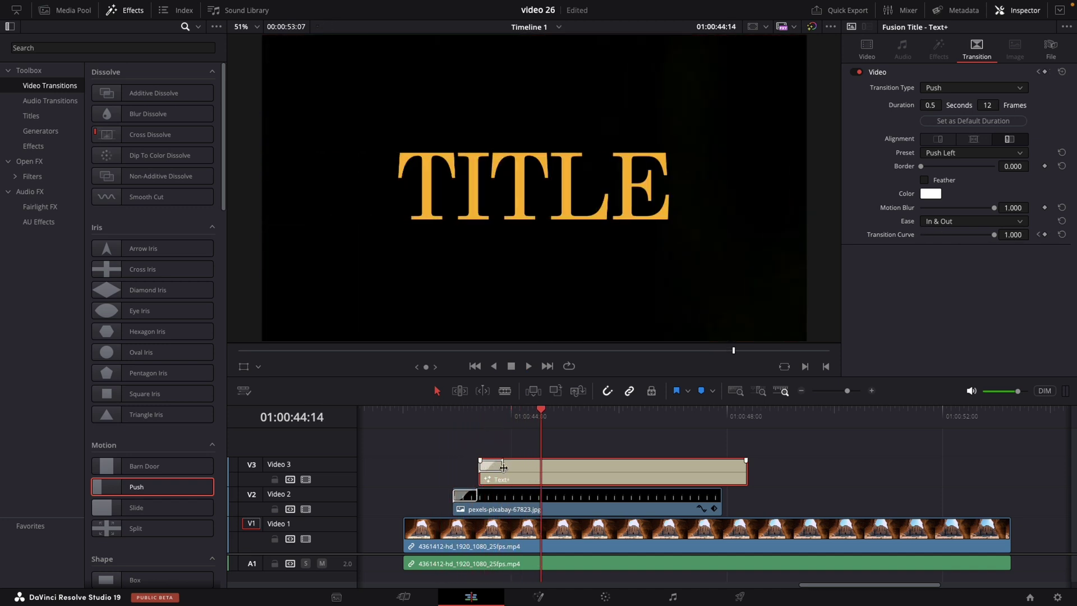
- Nudge the Text+ clip slightly earlier and replay its entrance from before the title
drag(519, 474, 513, 474)
click(454, 413)
key(space)
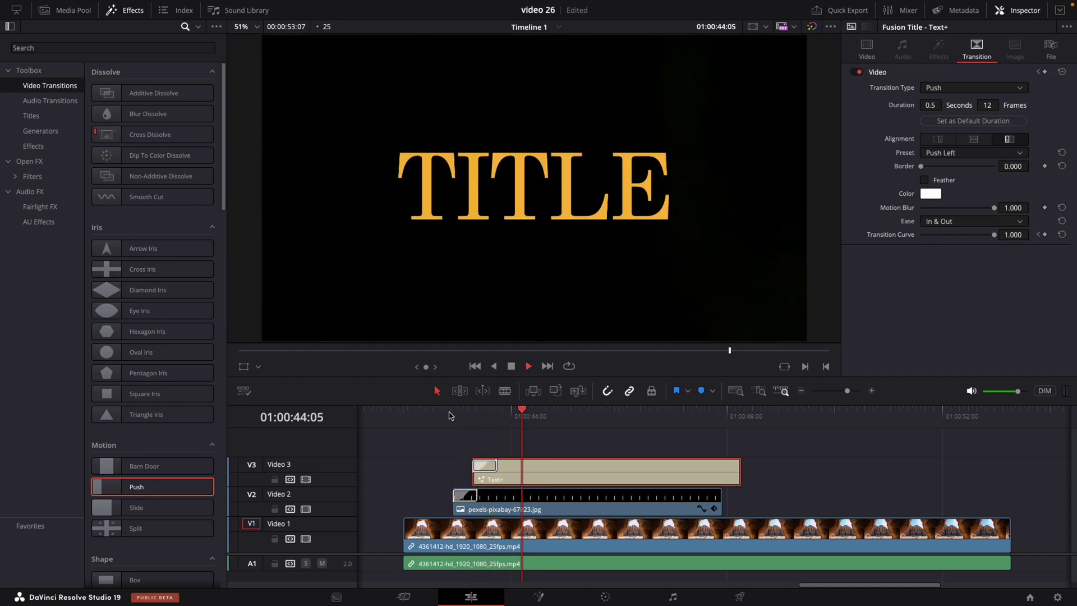
click(448, 415)
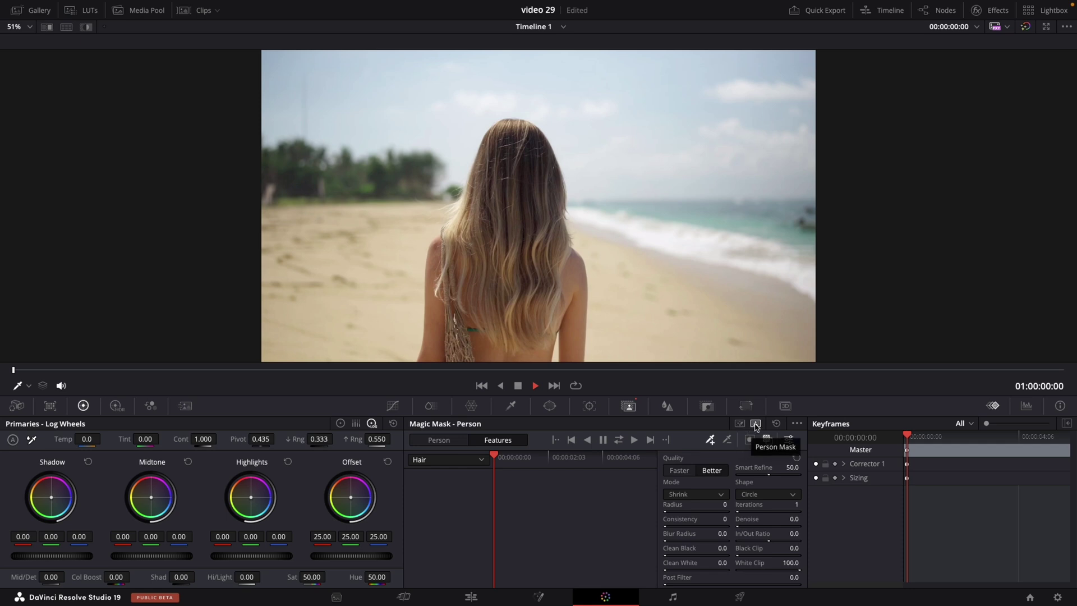
- Switch Magic Mask to Person mode and choose Hair as the masked feature
click(741, 425)
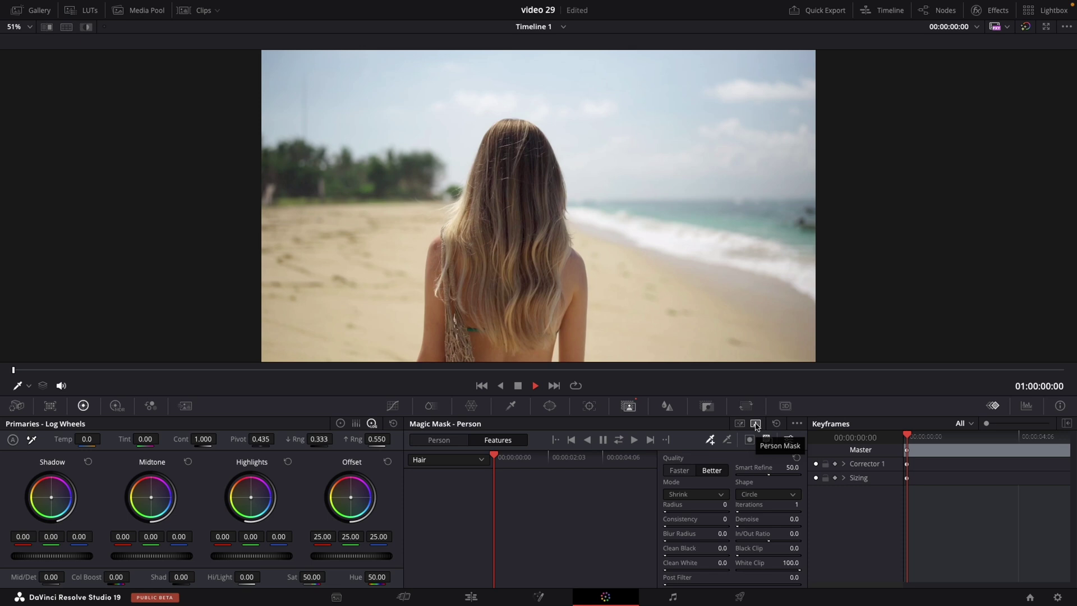
click(756, 424)
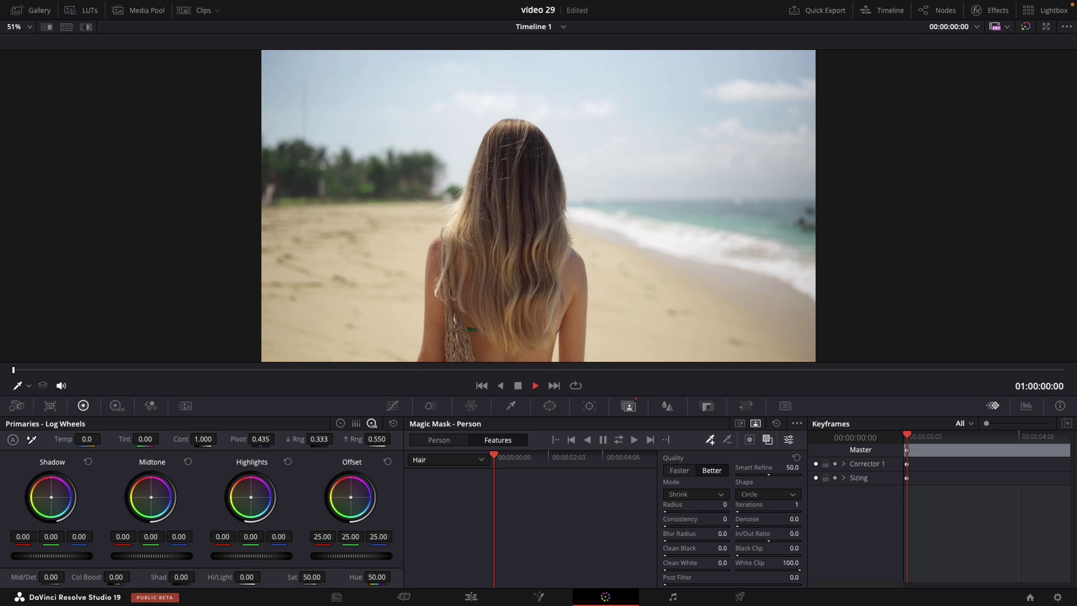
click(455, 462)
click(435, 523)
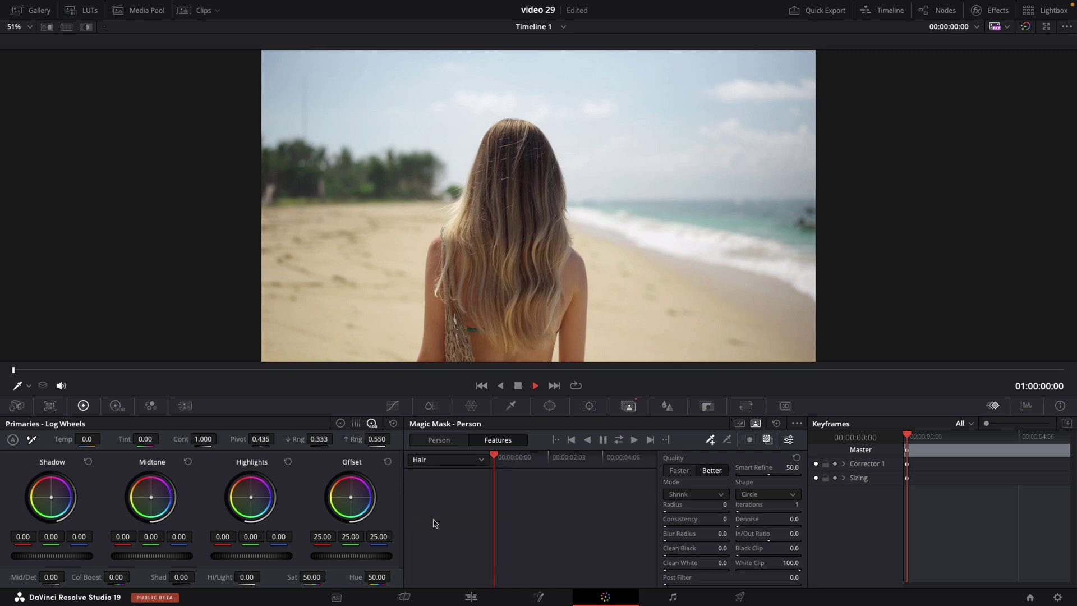
- Paint a Magic Mask stroke over the woman's hair and toggle the overlay to check it
click(710, 441)
drag(497, 153, 523, 169)
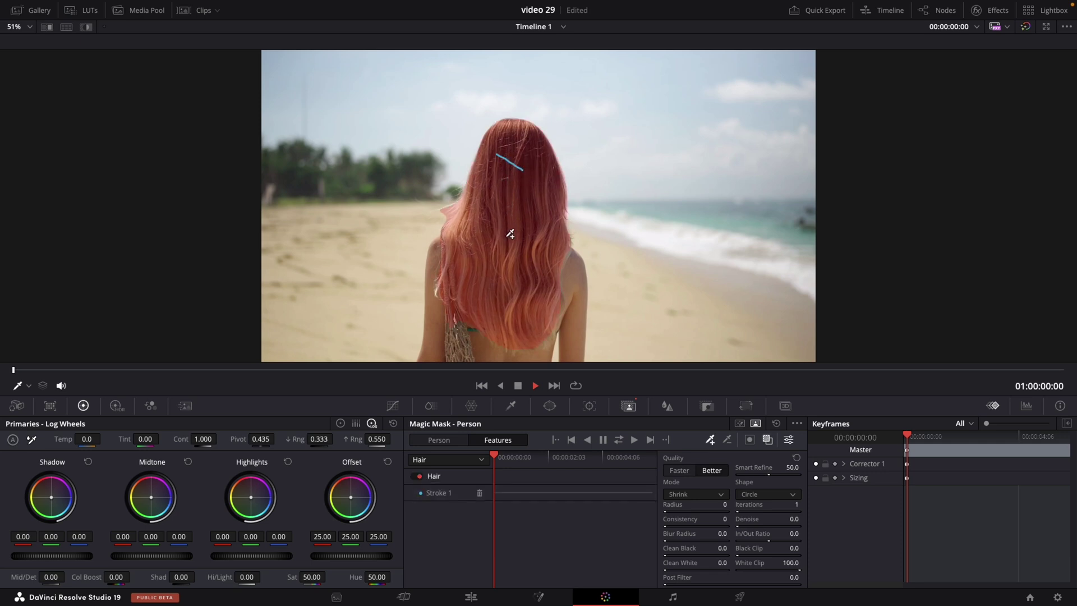
click(768, 440)
click(768, 441)
- Track the hair mask forward at Faster quality, then again at Better quality
click(676, 474)
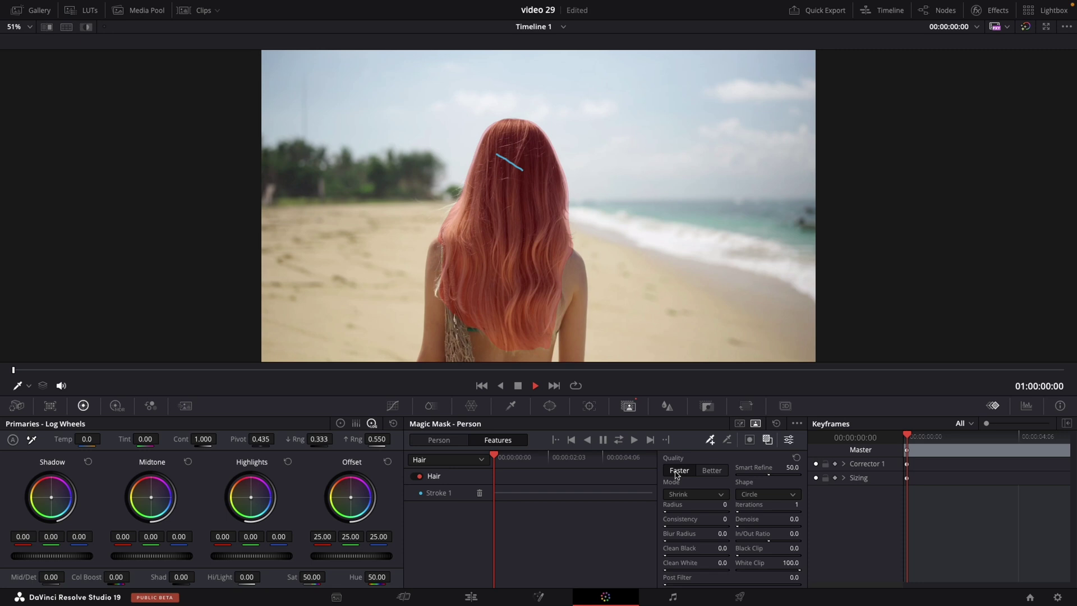
click(634, 440)
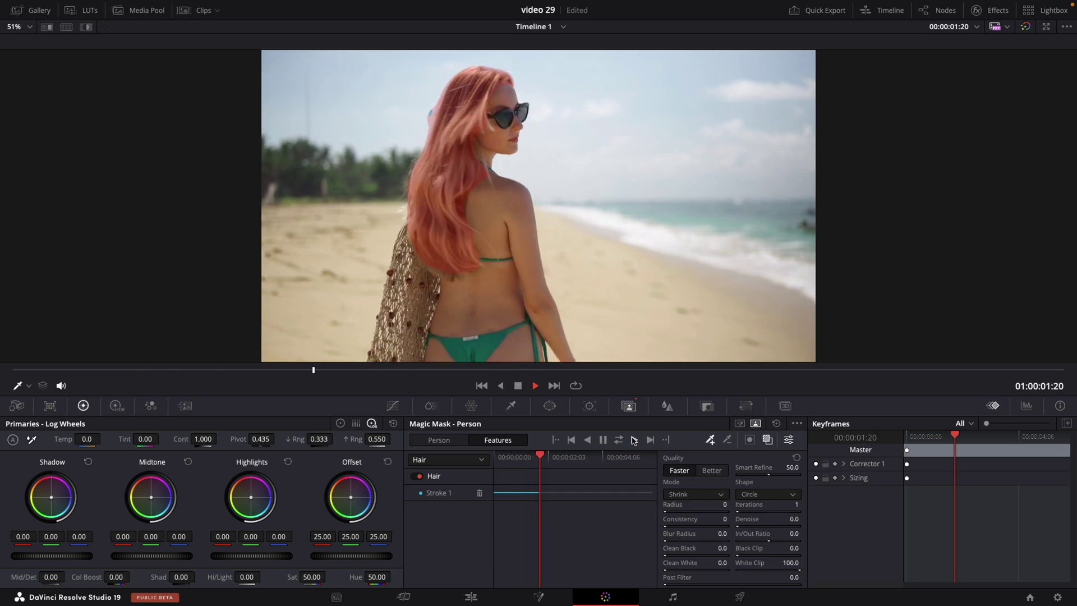
click(712, 471)
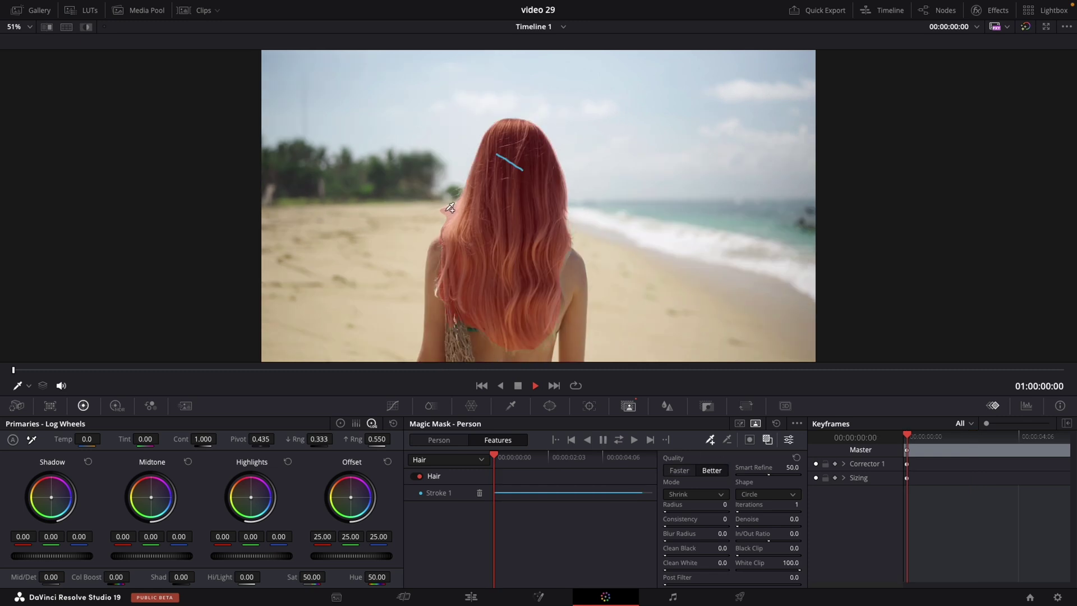
scroll(450, 207, up, 4)
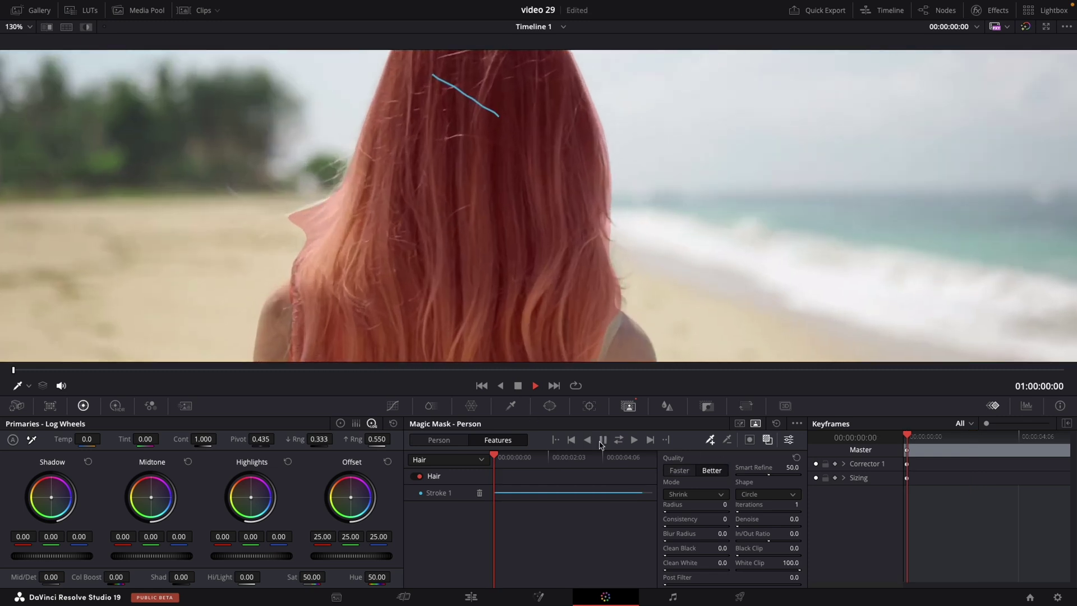
click(634, 441)
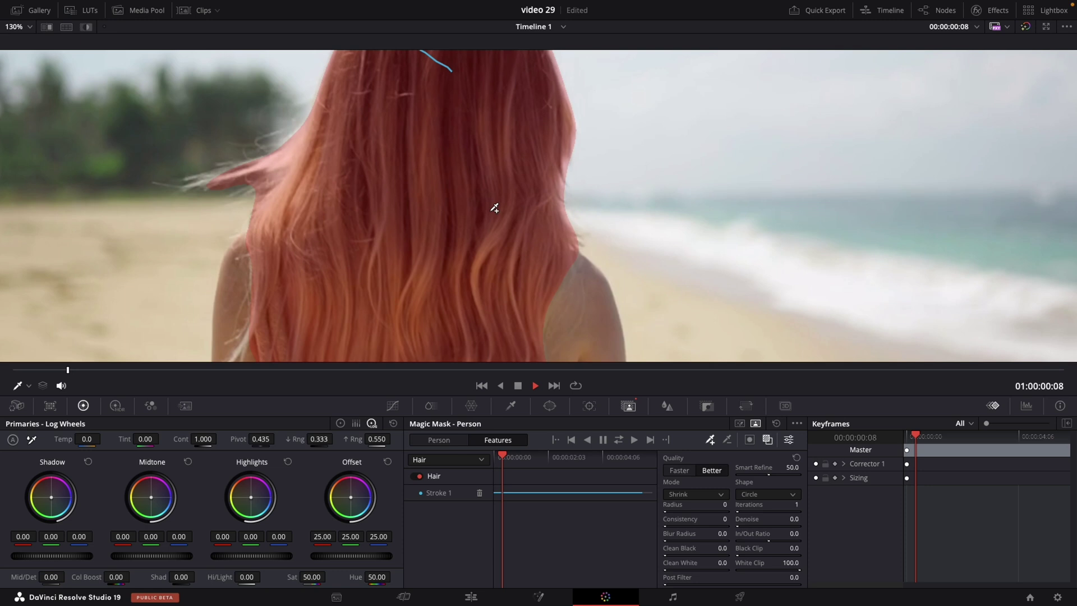
key(shift+z)
key(shift+z)
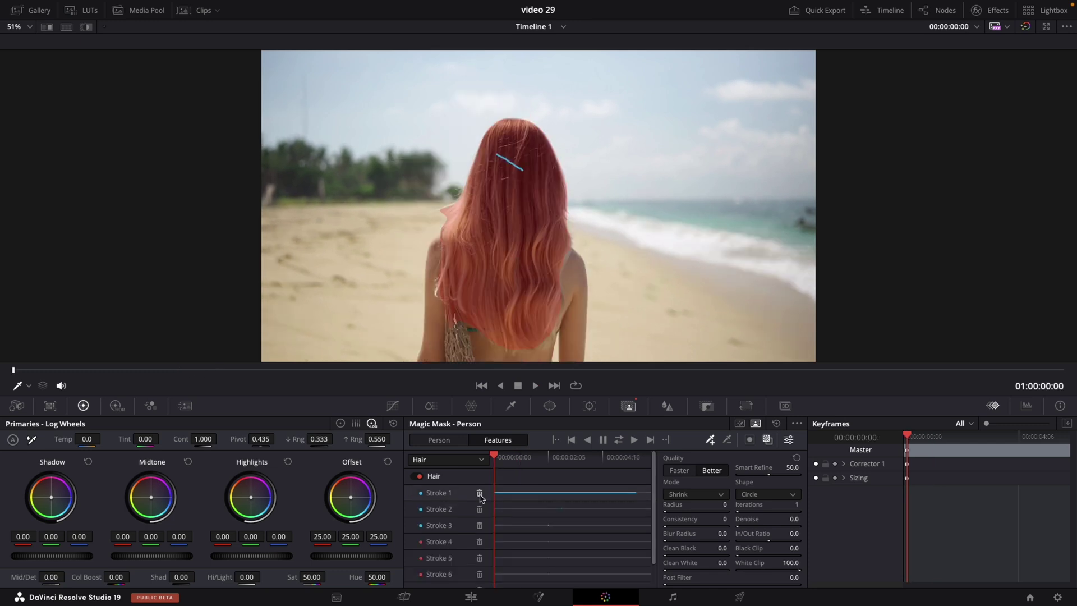
- Delete the hair strokes and mark the woman's back with a whole-person mask stroke
click(479, 493)
click(479, 493)
click(480, 494)
click(480, 493)
click(480, 493)
click(480, 493)
click(434, 441)
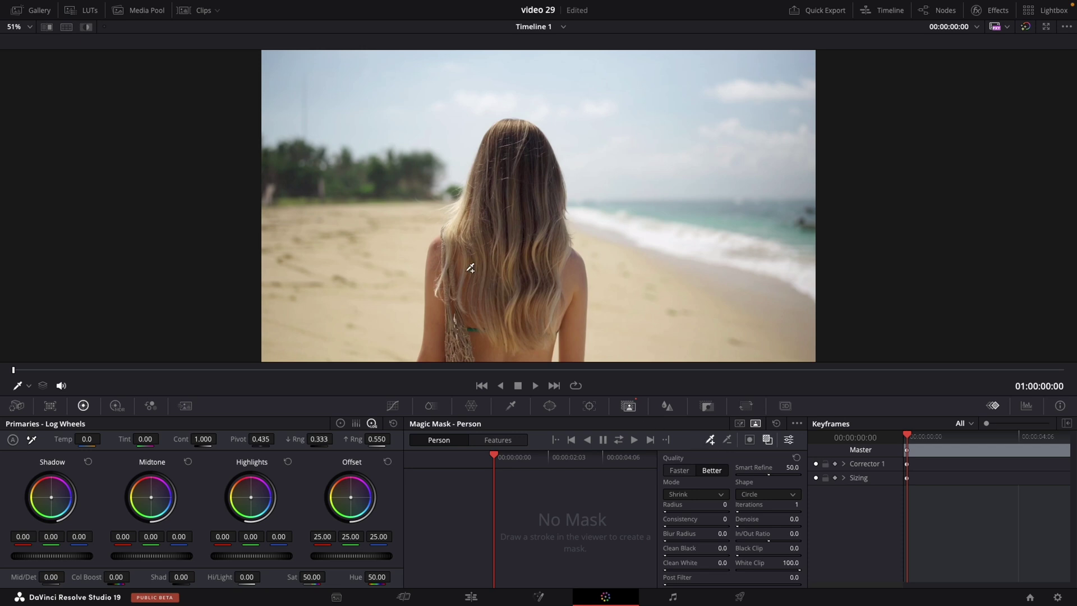
drag(462, 268, 549, 307)
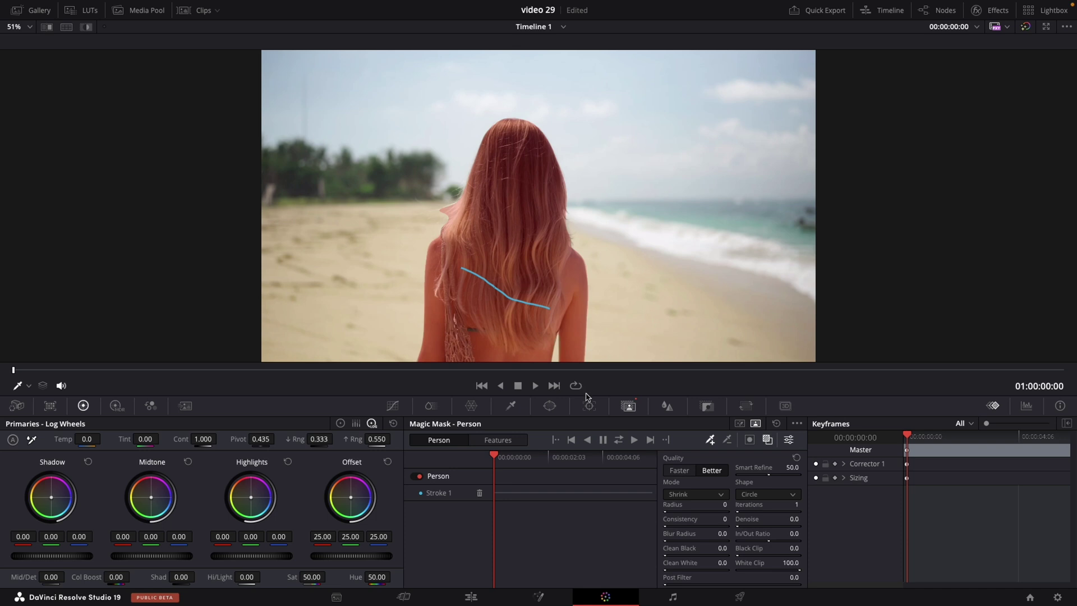
- Track the person mask forward at Faster then Better quality and play the clip to review it
click(635, 443)
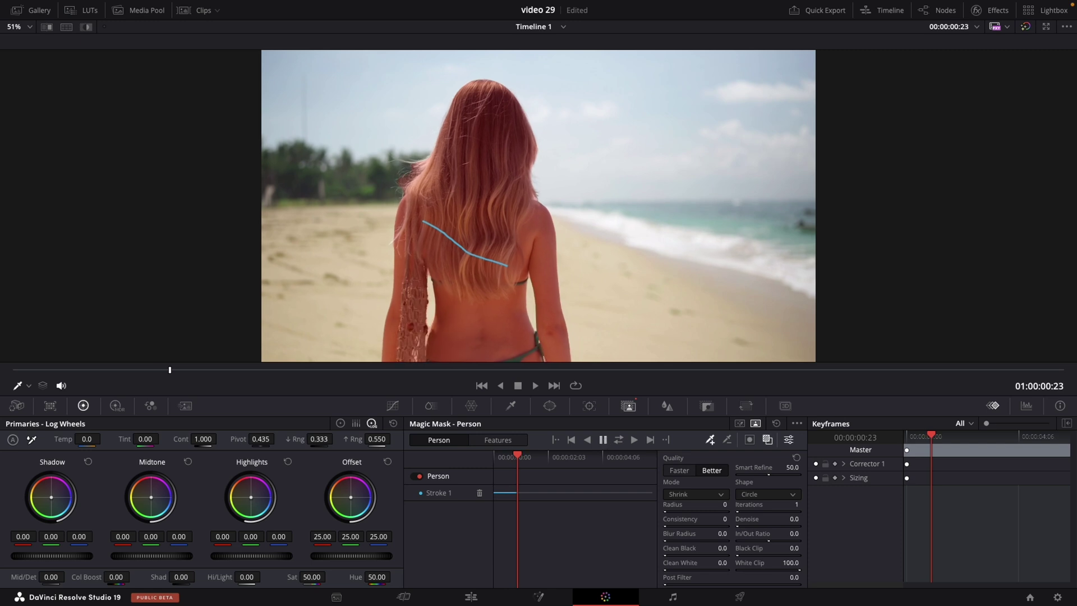
click(603, 440)
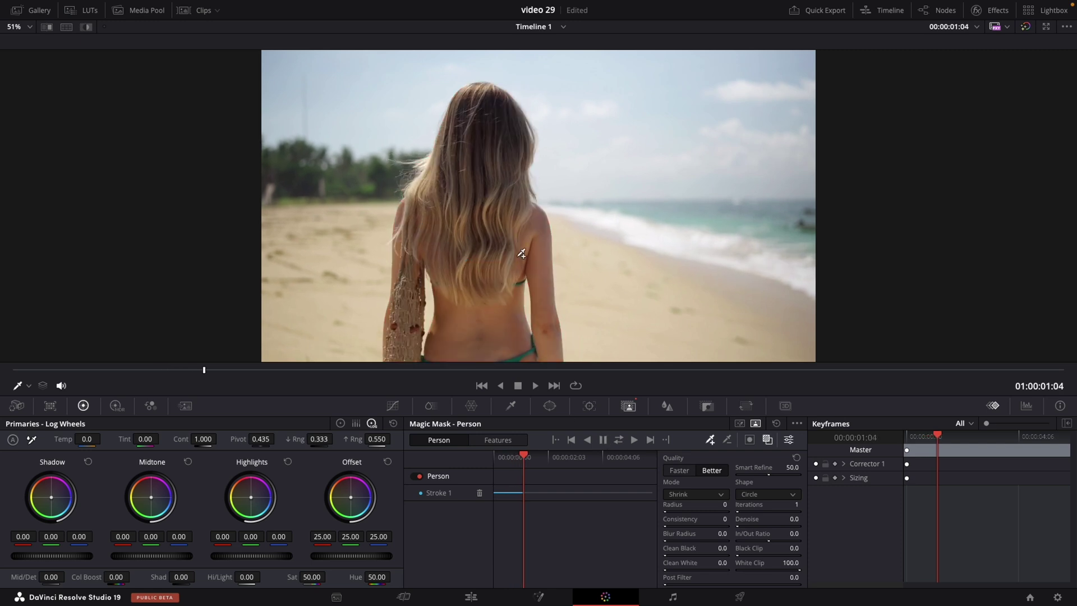
drag(523, 456, 493, 456)
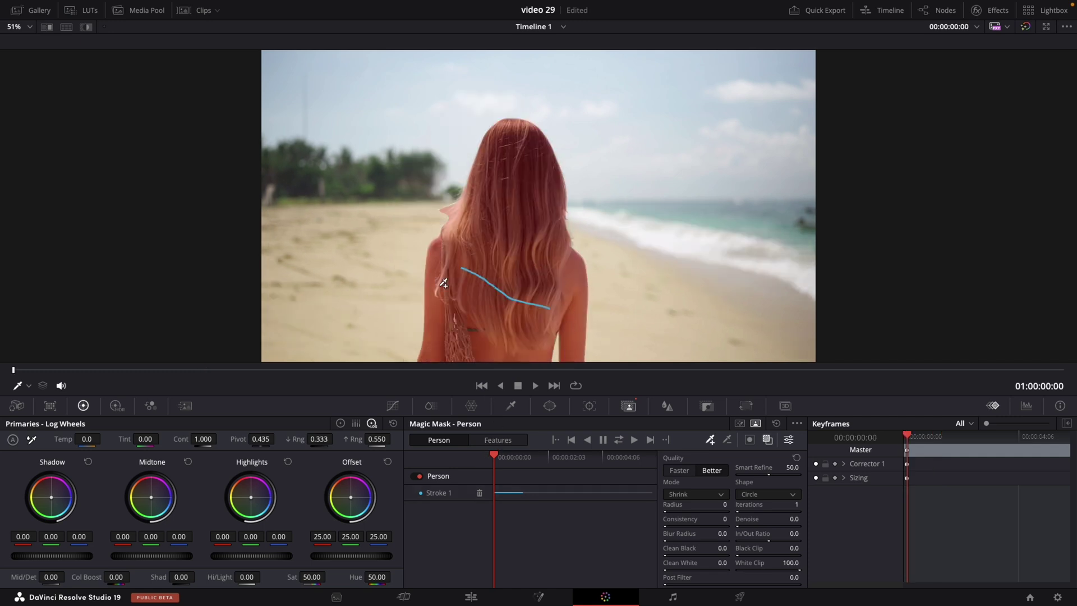
click(676, 471)
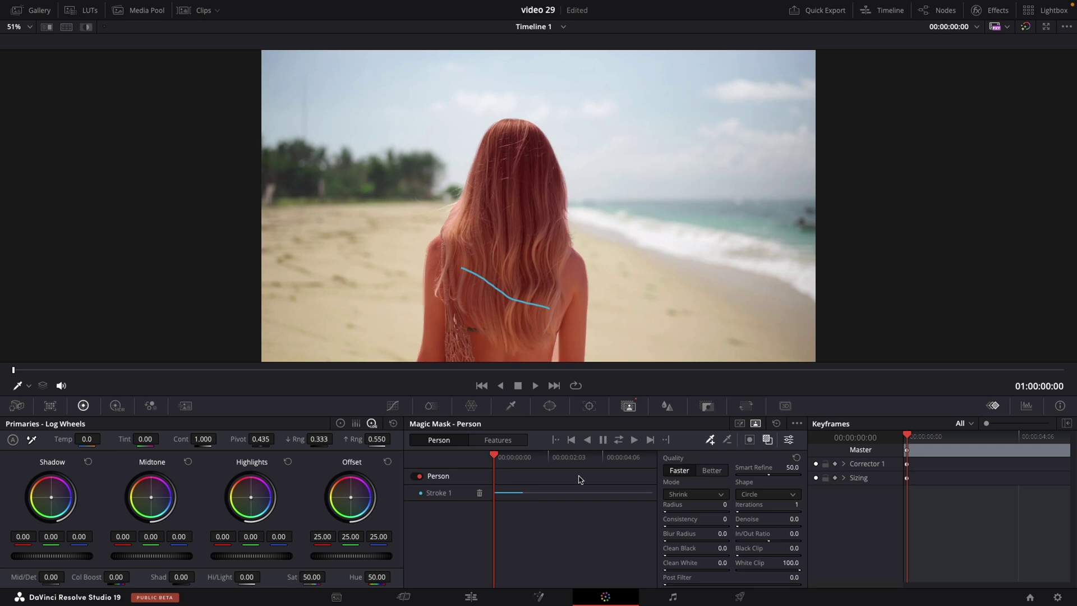
click(634, 440)
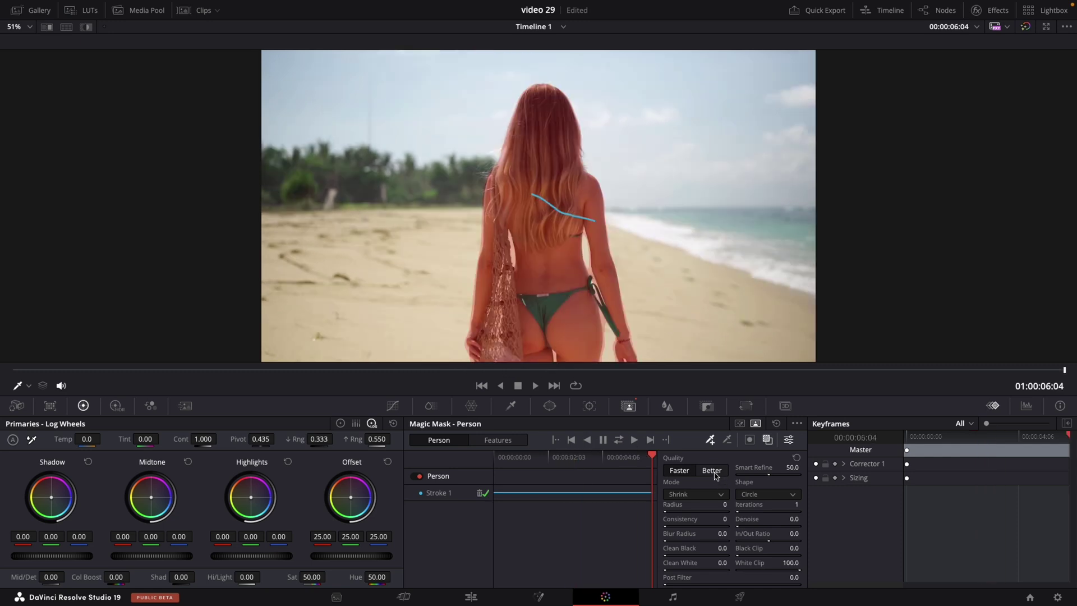
click(711, 470)
drag(652, 459, 483, 455)
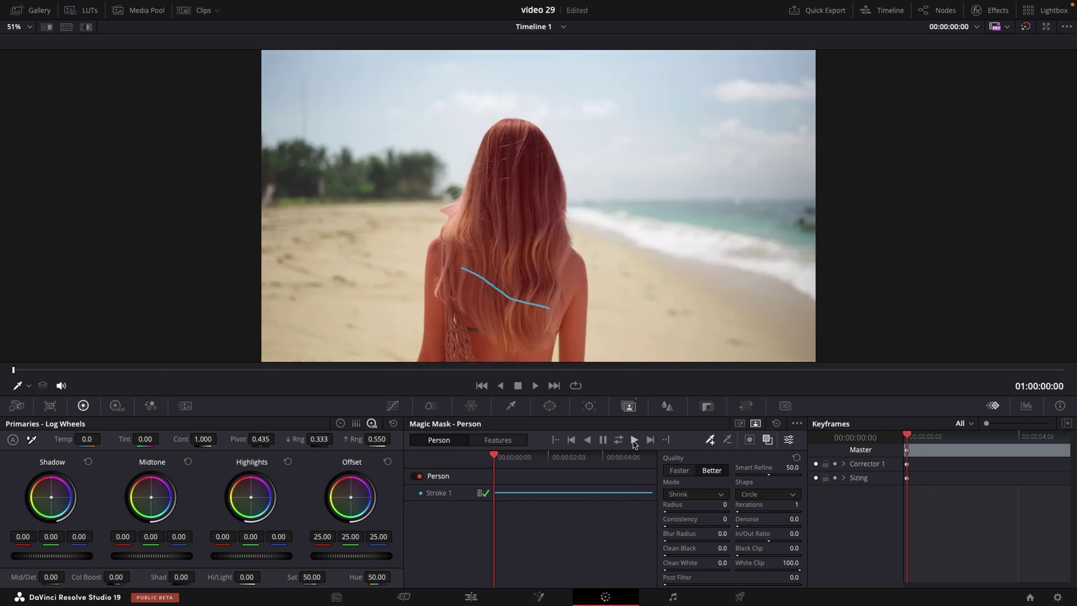
key(space)
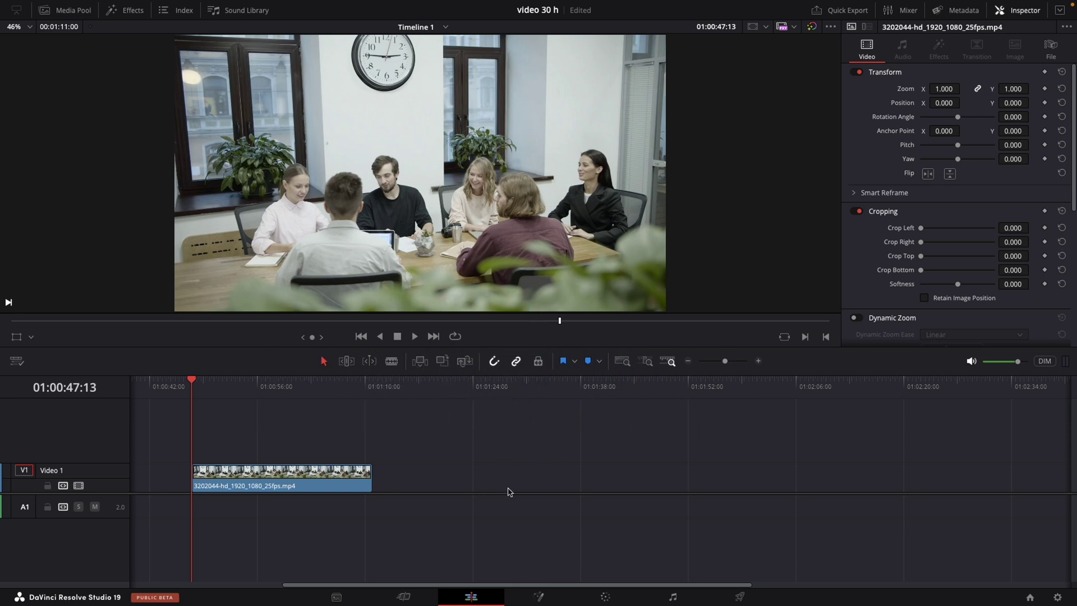
- On the office meeting clip's Color page, add a Circle window, shrink it and move it onto the wall clock
click(275, 485)
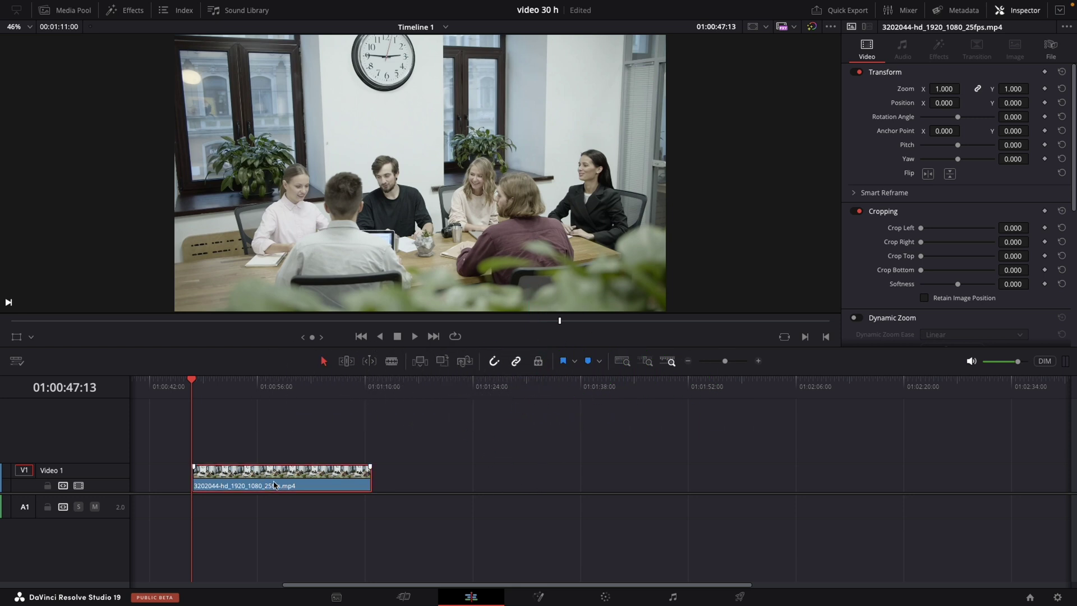
click(607, 597)
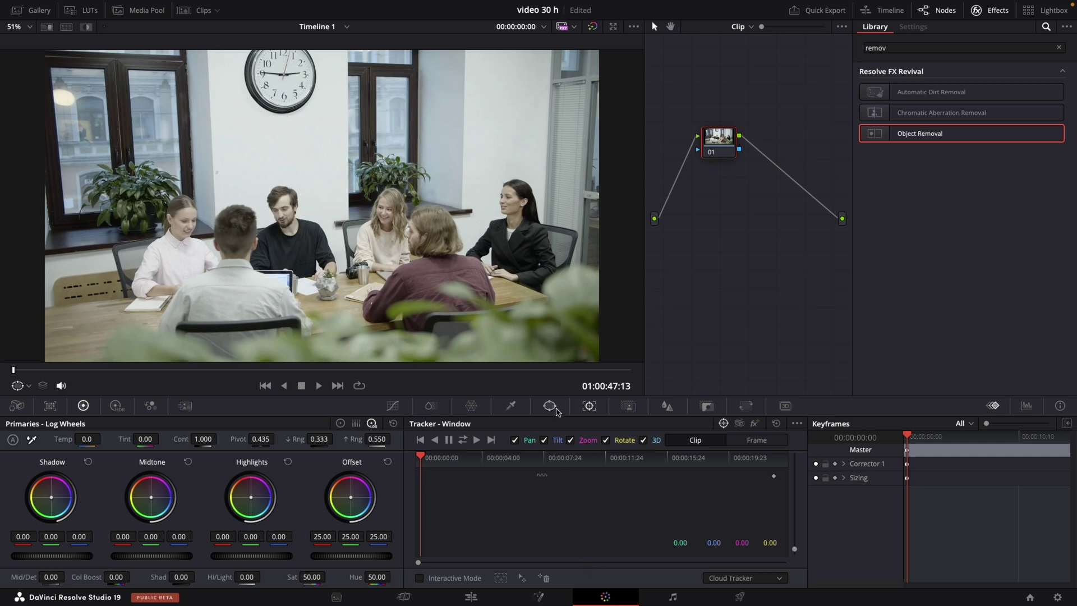
click(550, 406)
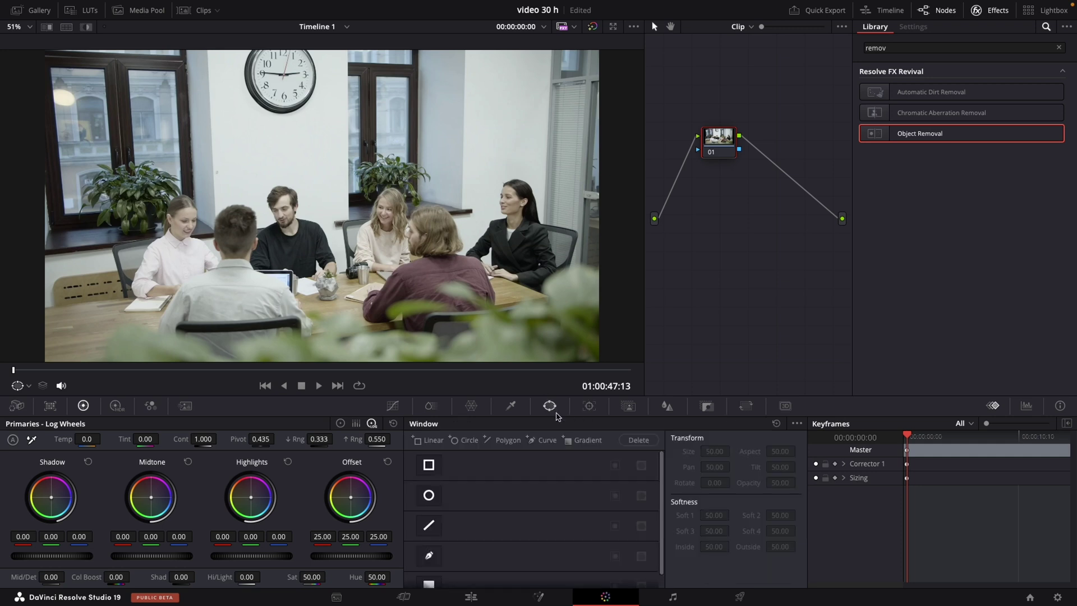
click(429, 496)
drag(407, 290, 375, 257)
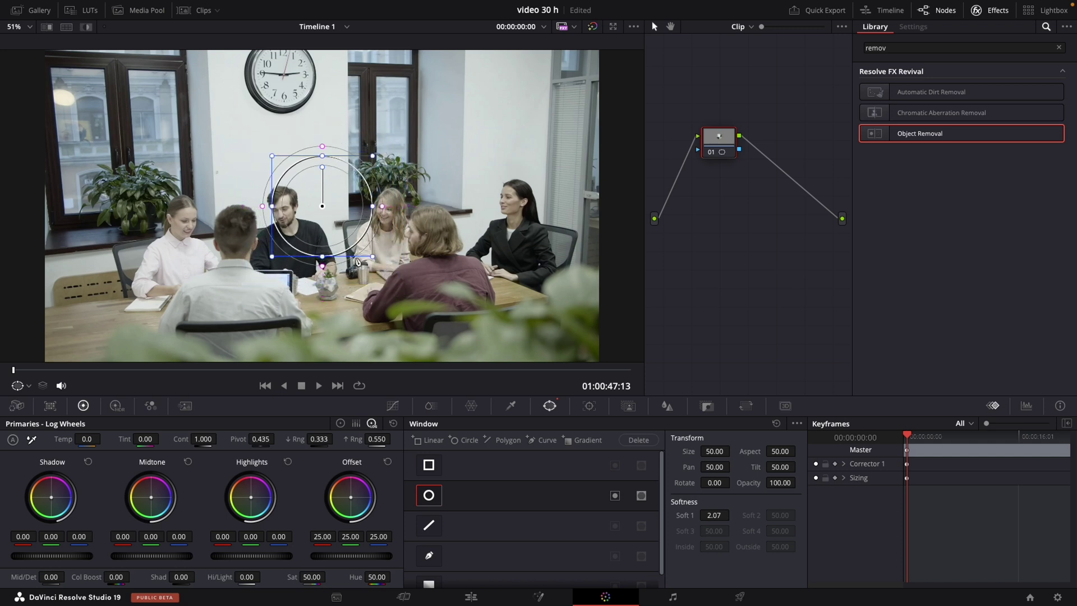
drag(322, 206, 283, 75)
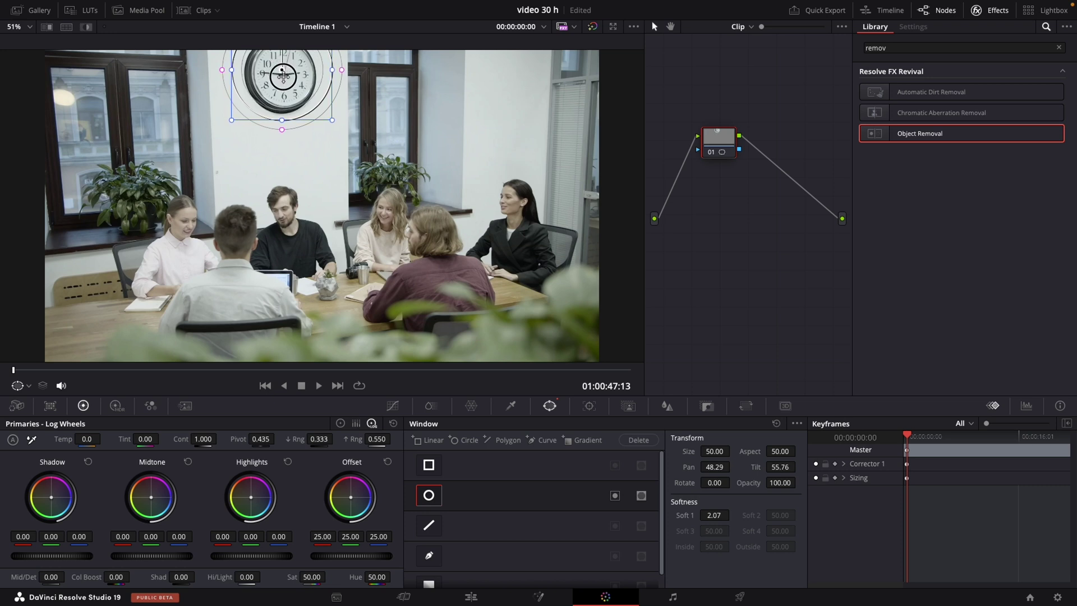
- Track the clock window forward through the clip, then add serial node 02 fed by node 01's key
click(590, 406)
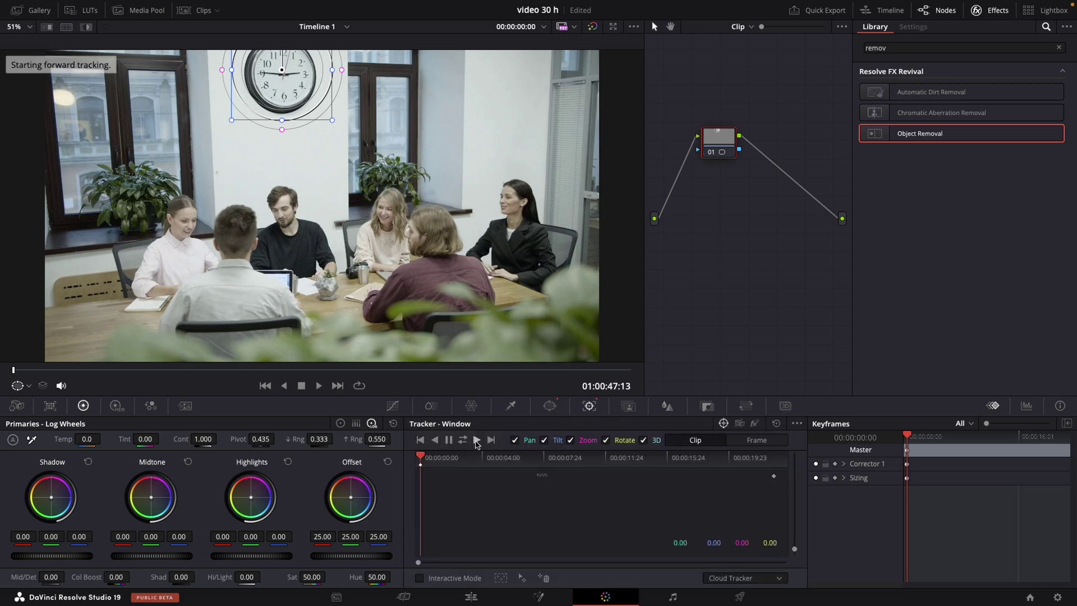
click(475, 441)
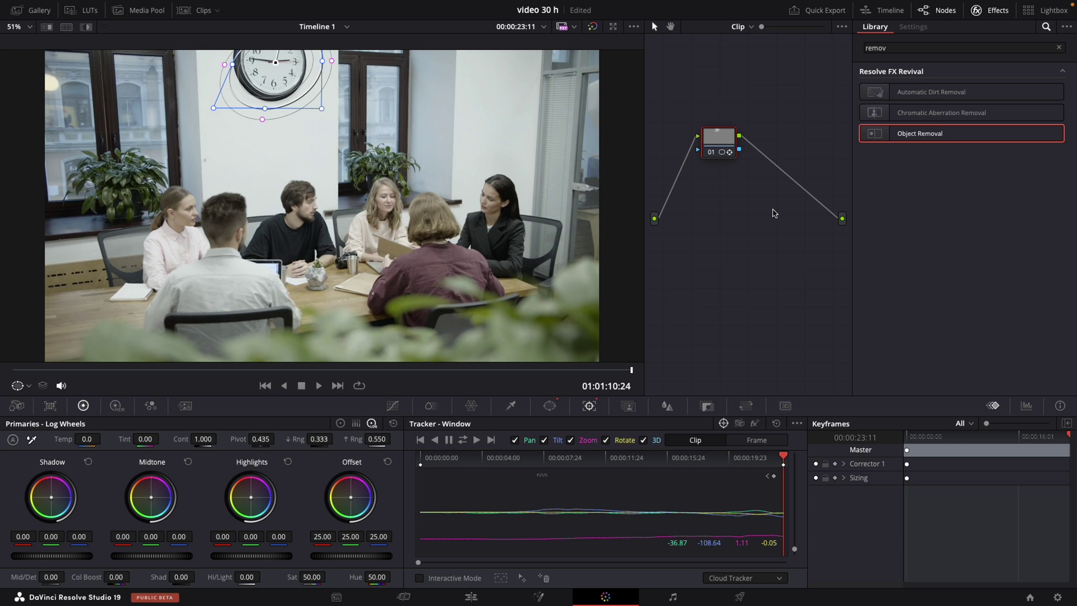
key(alt+s)
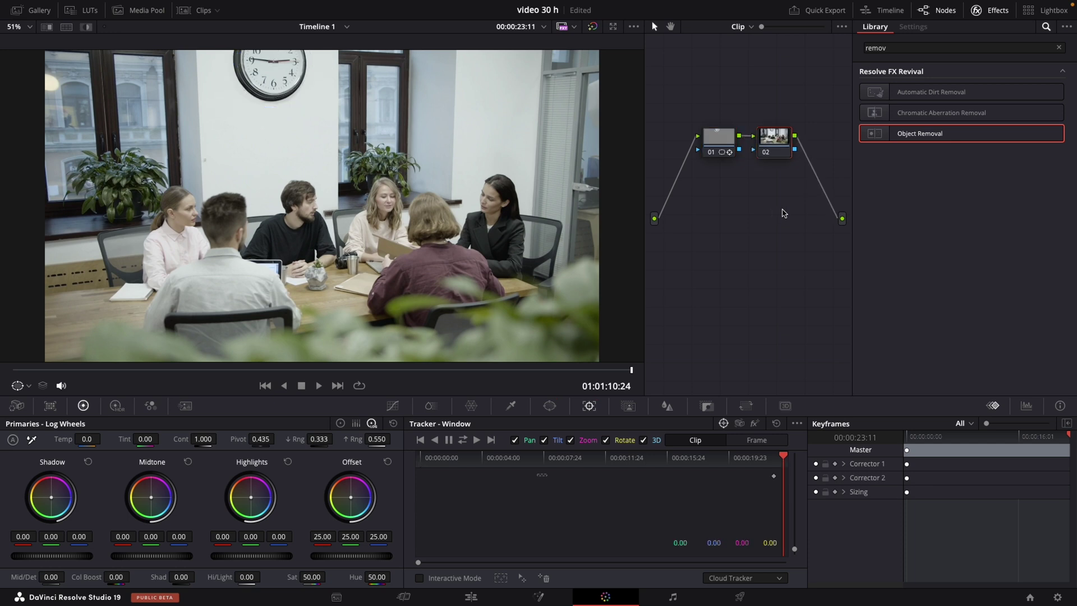
drag(739, 149, 764, 157)
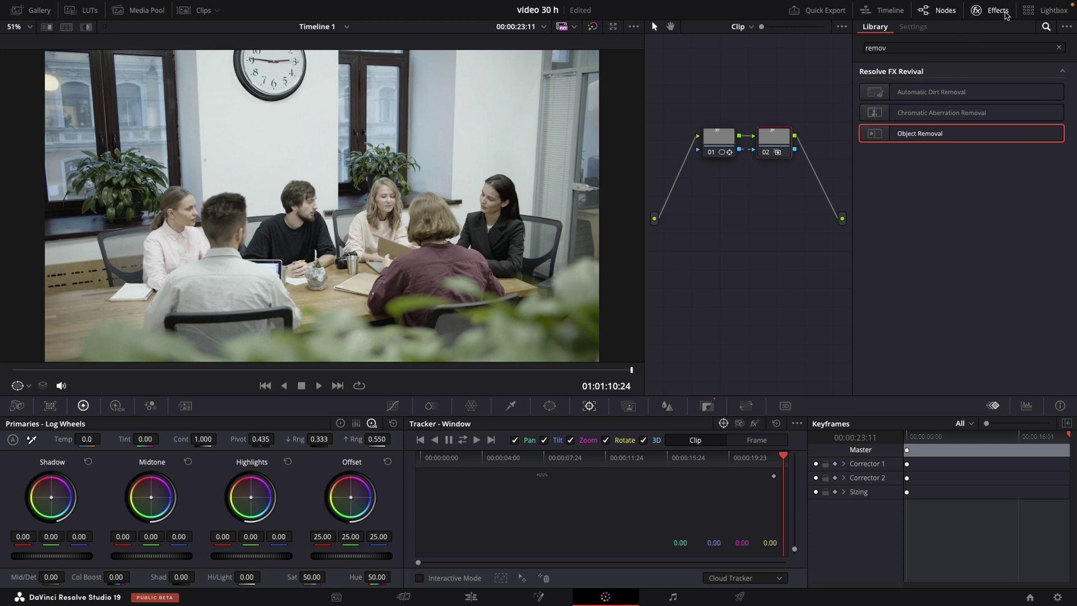
- Apply Object Removal to node 02, analyse the scene and build a clean plate to erase the clock
click(916, 50)
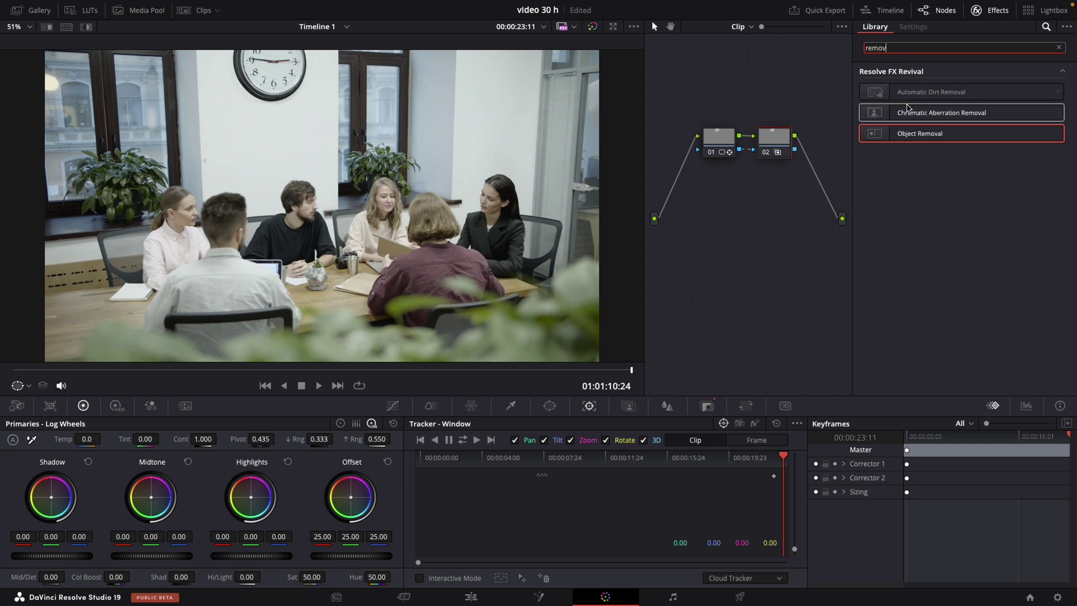
drag(912, 135, 783, 145)
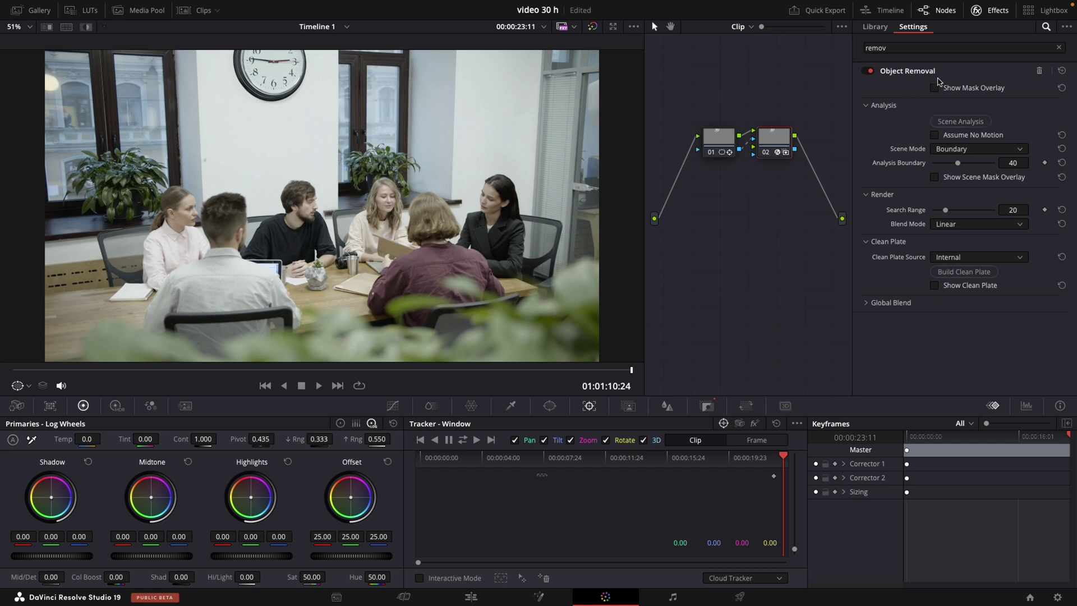
click(959, 124)
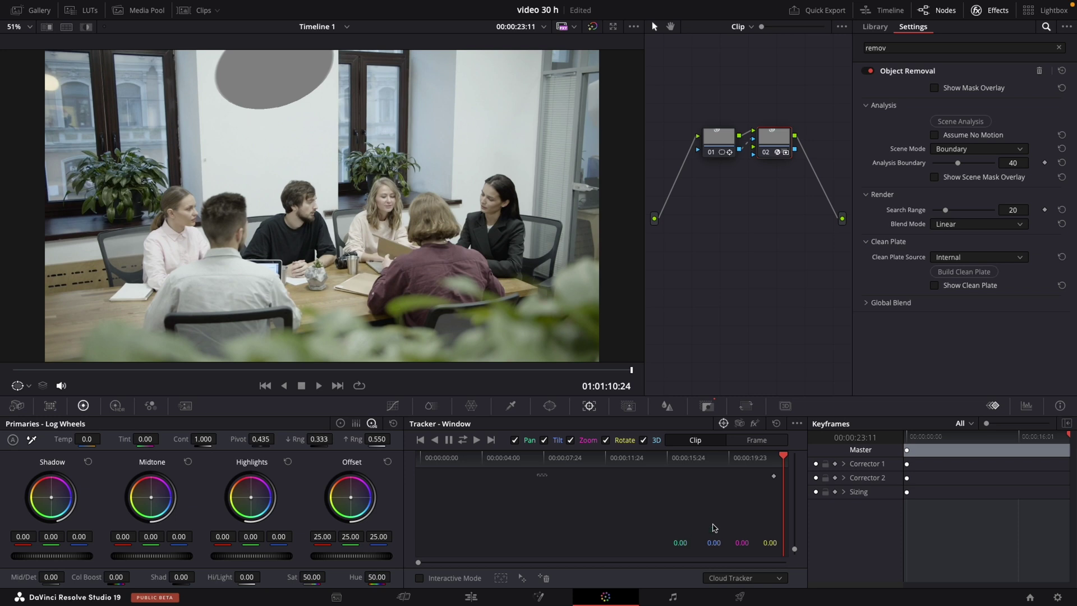
click(949, 274)
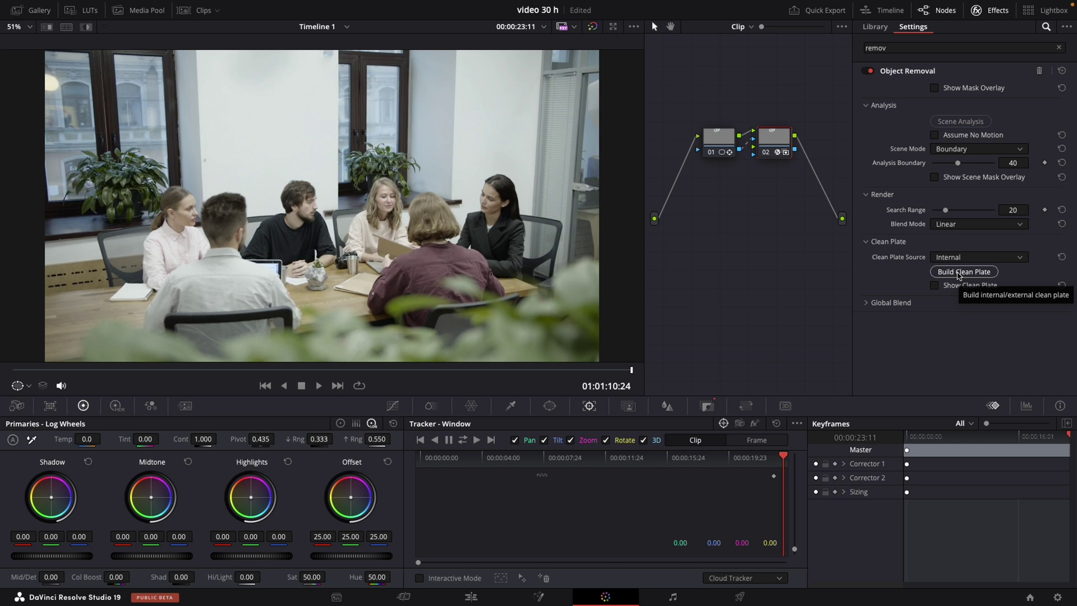
click(959, 273)
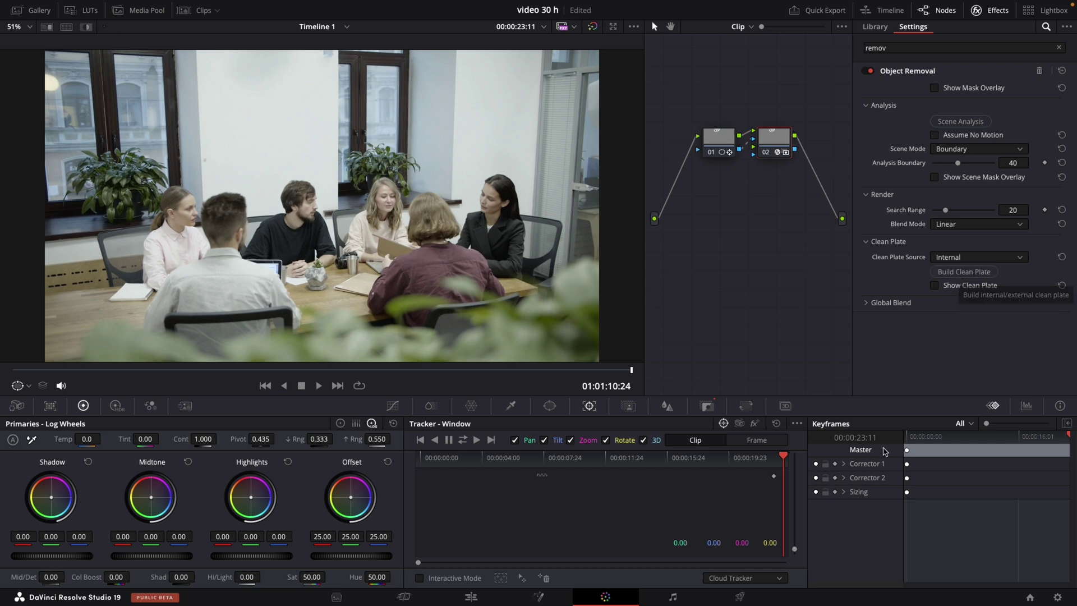
- Switch to the Edit page and play the clip to review the result
click(471, 597)
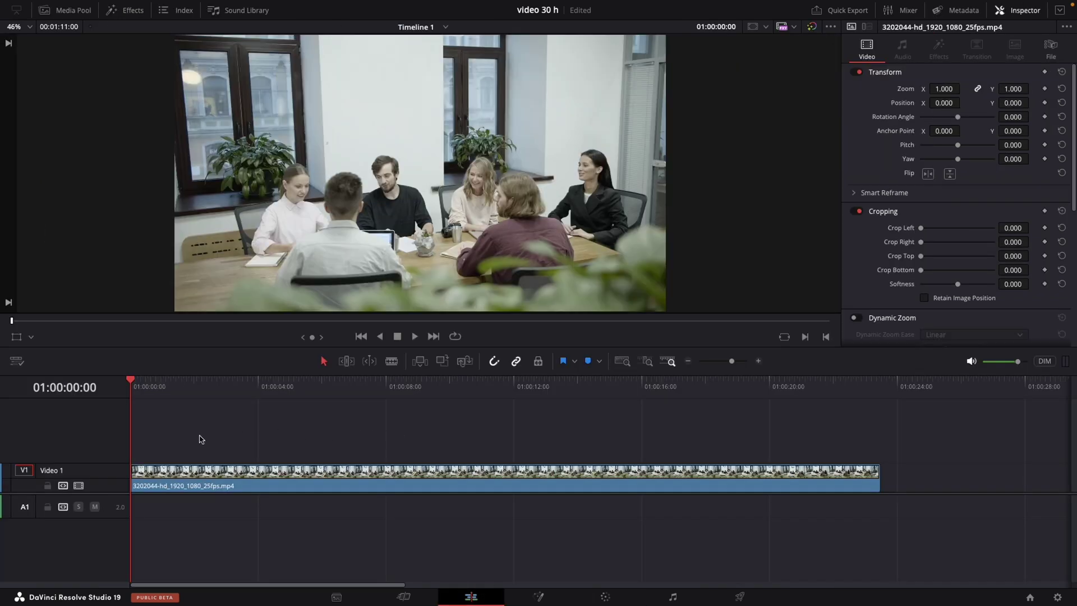
key(space)
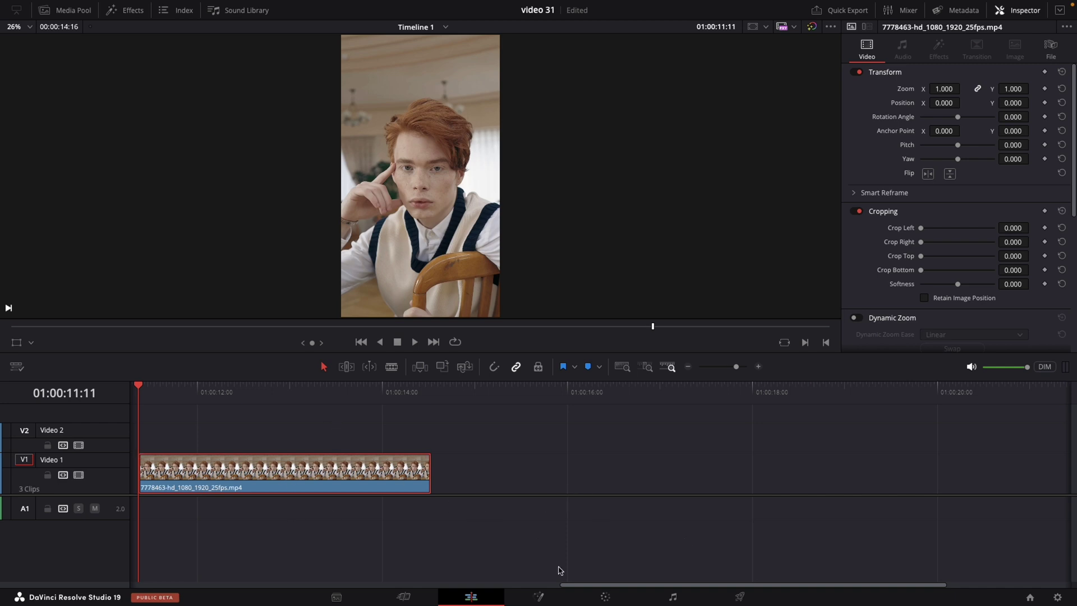
- On the Color page, apply Face Refinement to node 01, then detect and track the face forward and back
click(607, 597)
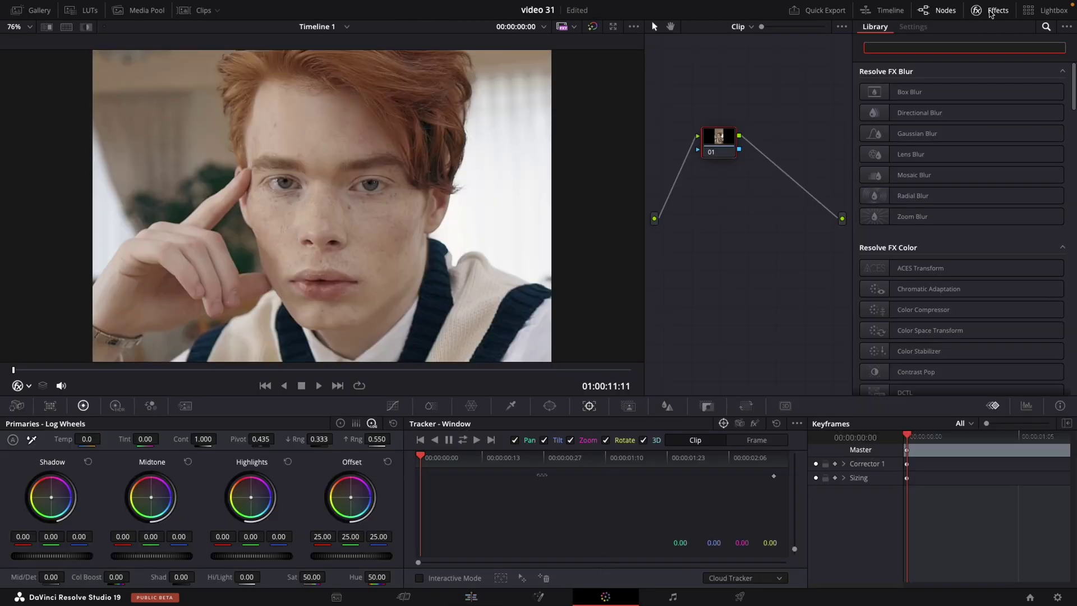
text(face)
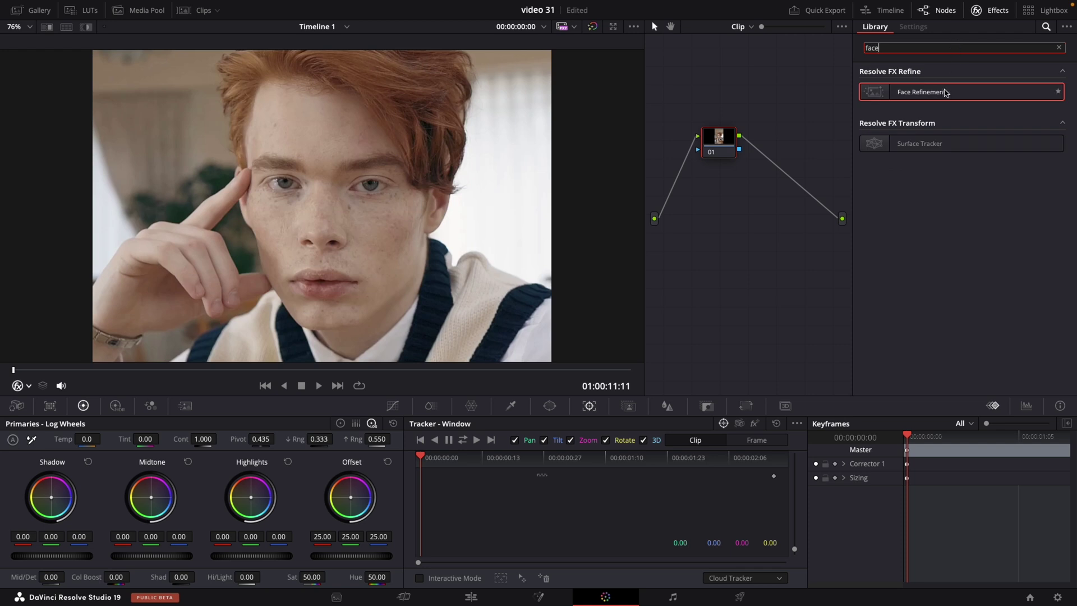
drag(944, 94, 723, 147)
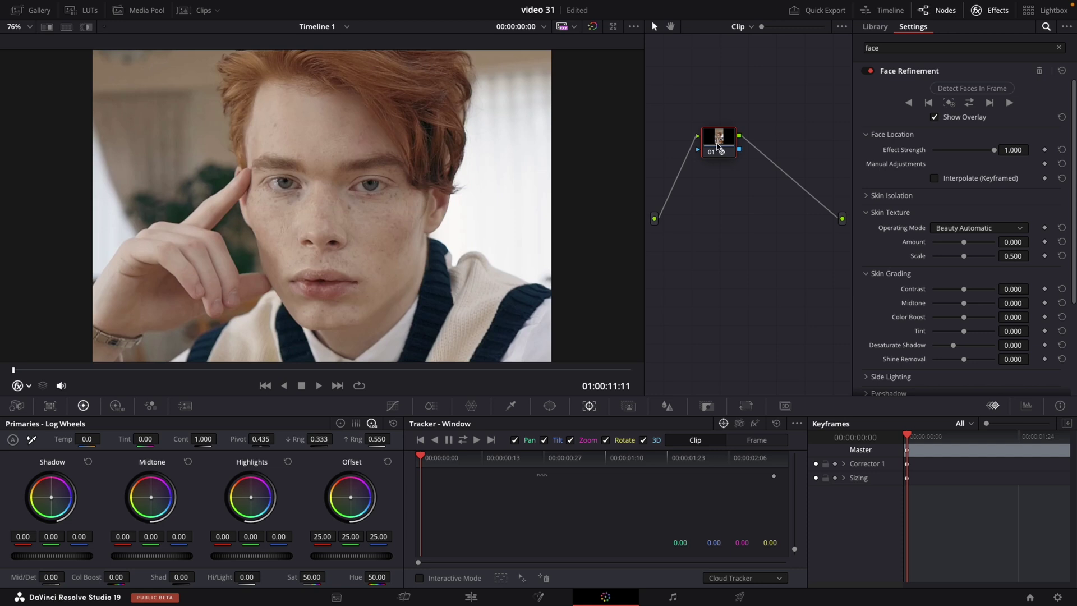
click(935, 118)
click(969, 91)
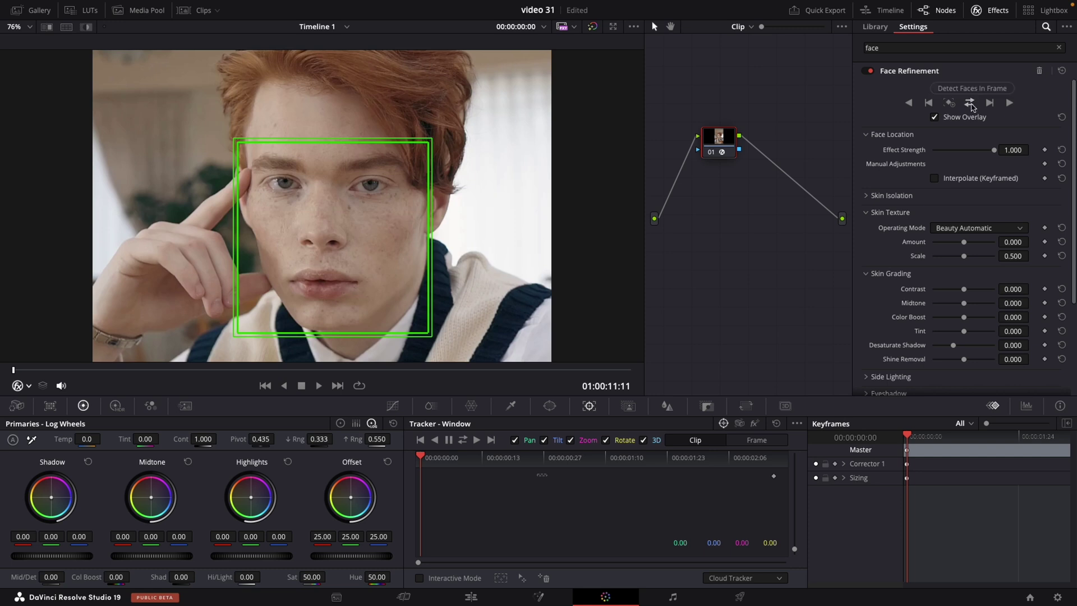
click(970, 103)
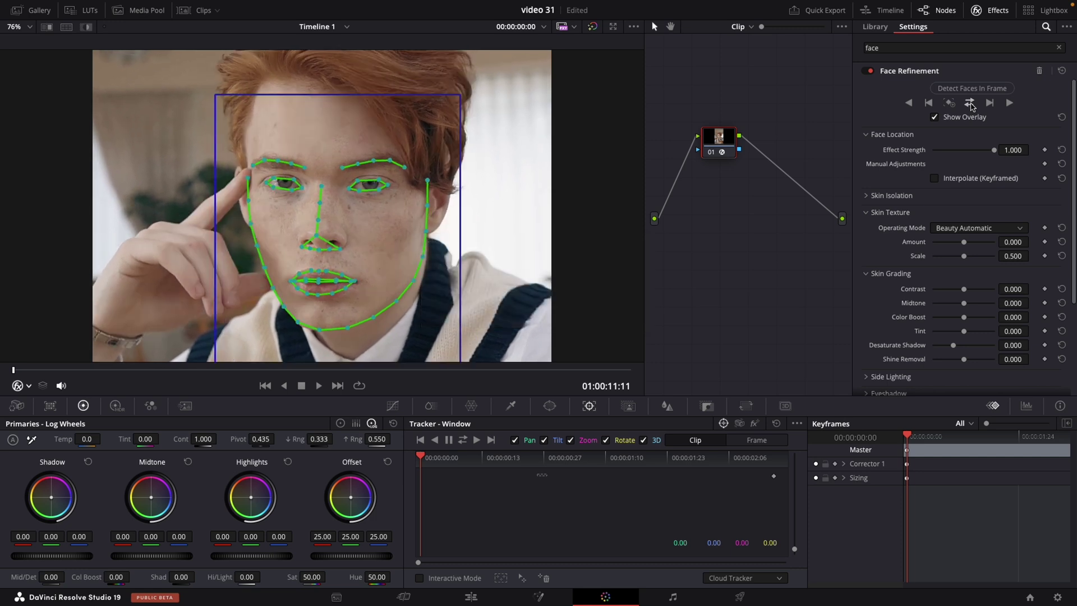
- Hide the face overlay, raise skin texture Amount to about 0.317, and compare Face Refinement off and on
click(935, 118)
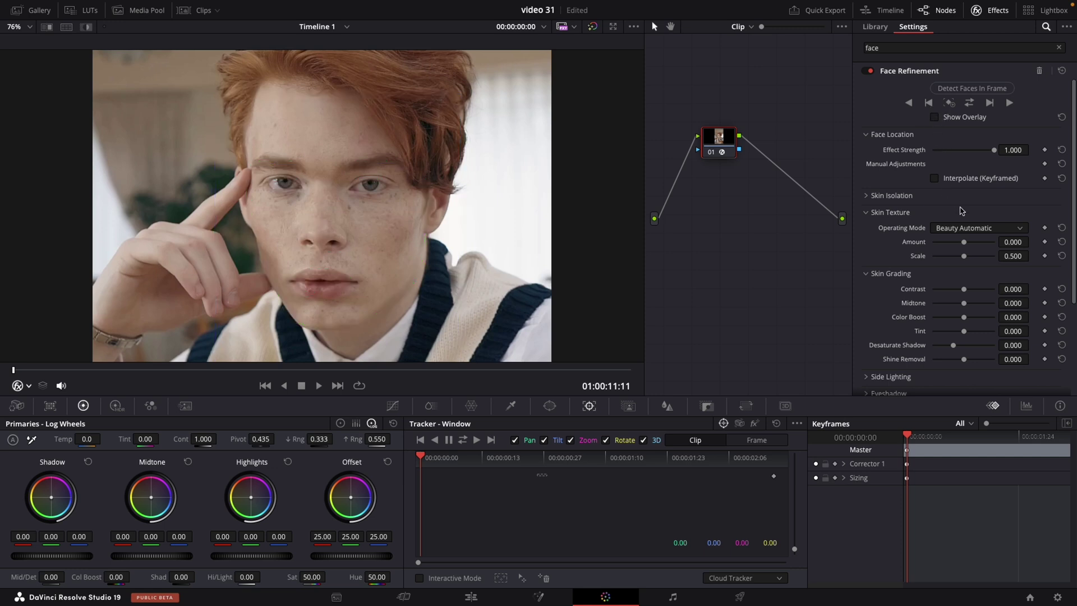
click(965, 245)
drag(964, 246, 979, 247)
click(871, 72)
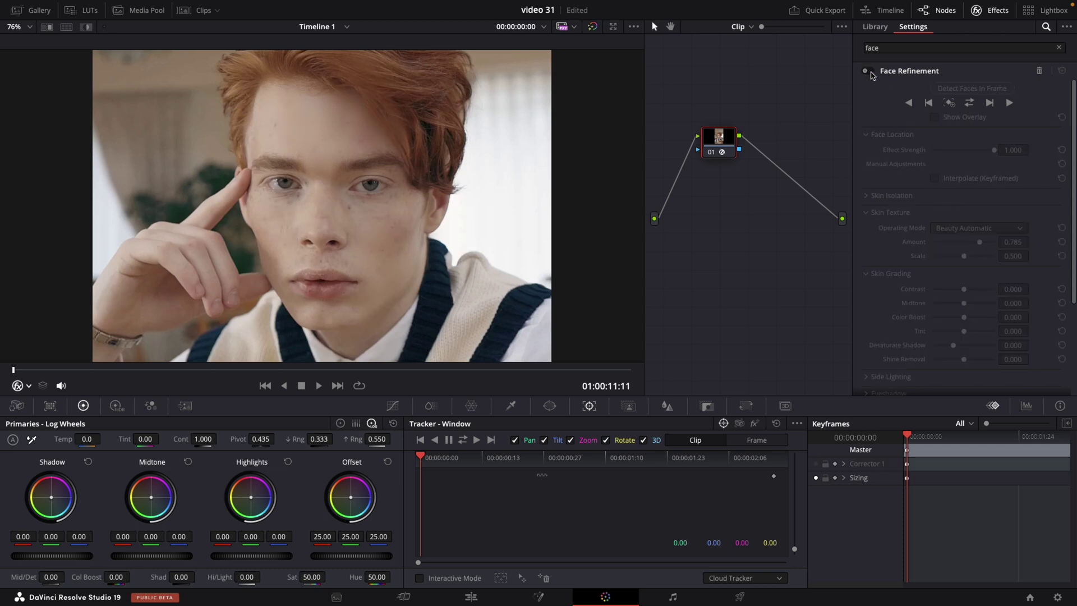
click(871, 71)
click(870, 71)
click(871, 72)
click(870, 72)
click(871, 72)
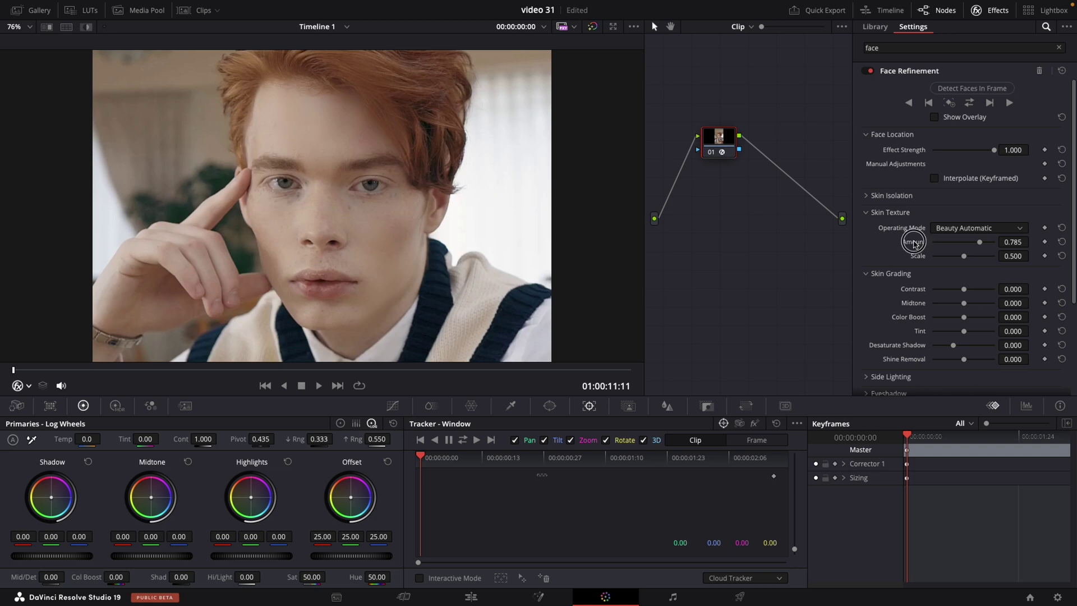
- Try Smoothing at about 0.229 and Beauty Advanced, then settle on Beauty Automatic at Amount 0.426
click(956, 229)
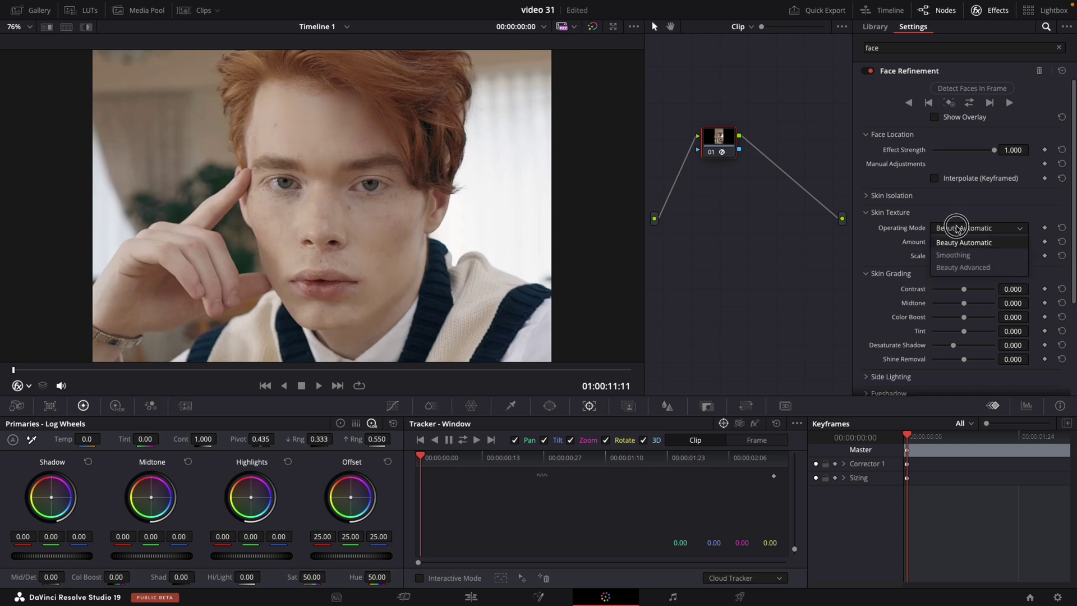
click(958, 255)
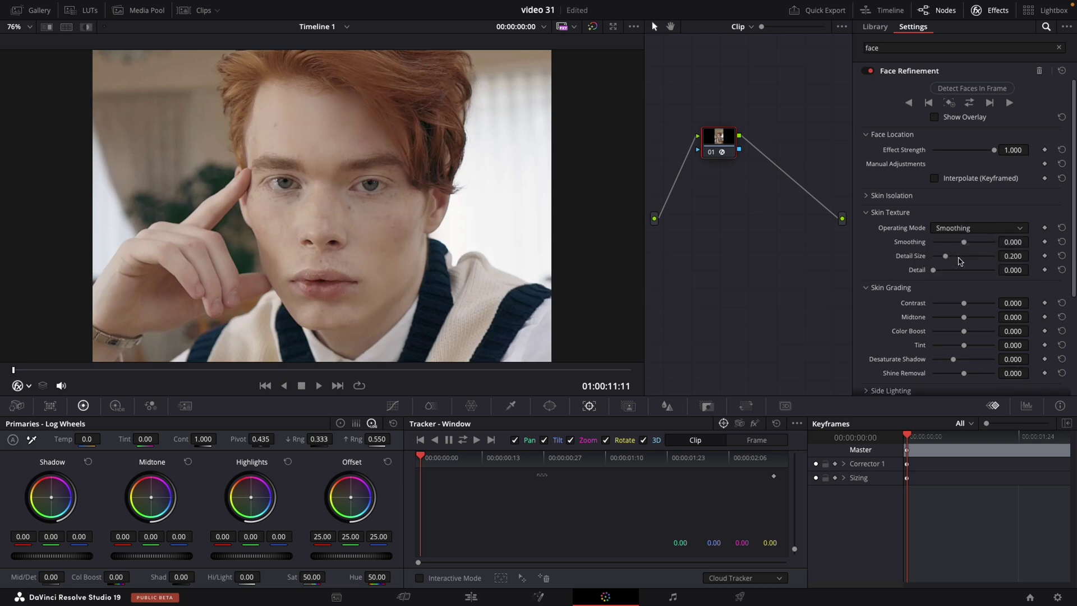
drag(964, 243, 968, 243)
click(967, 228)
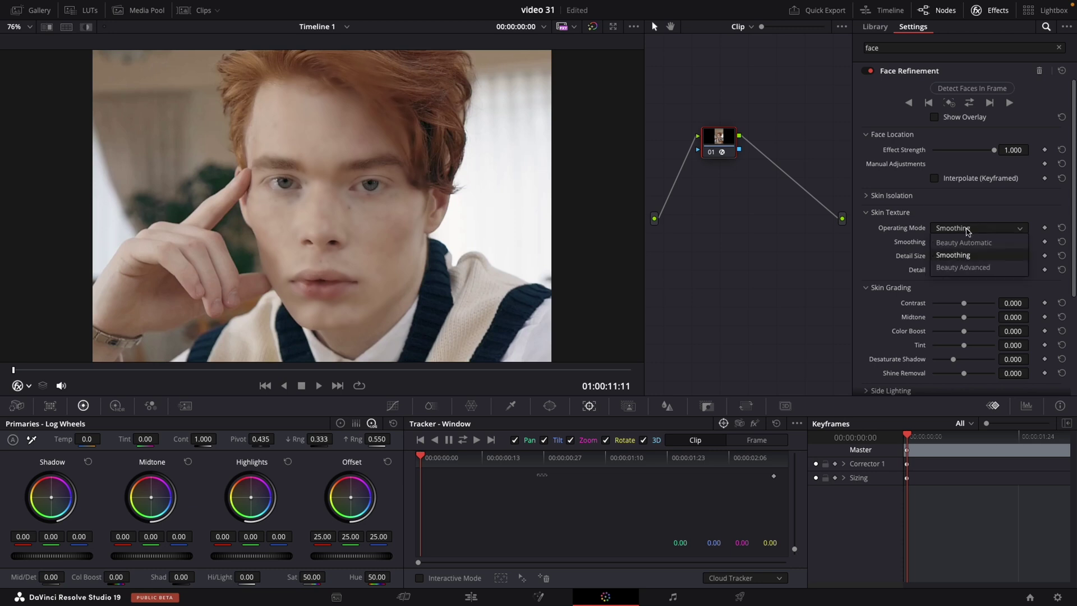
click(966, 268)
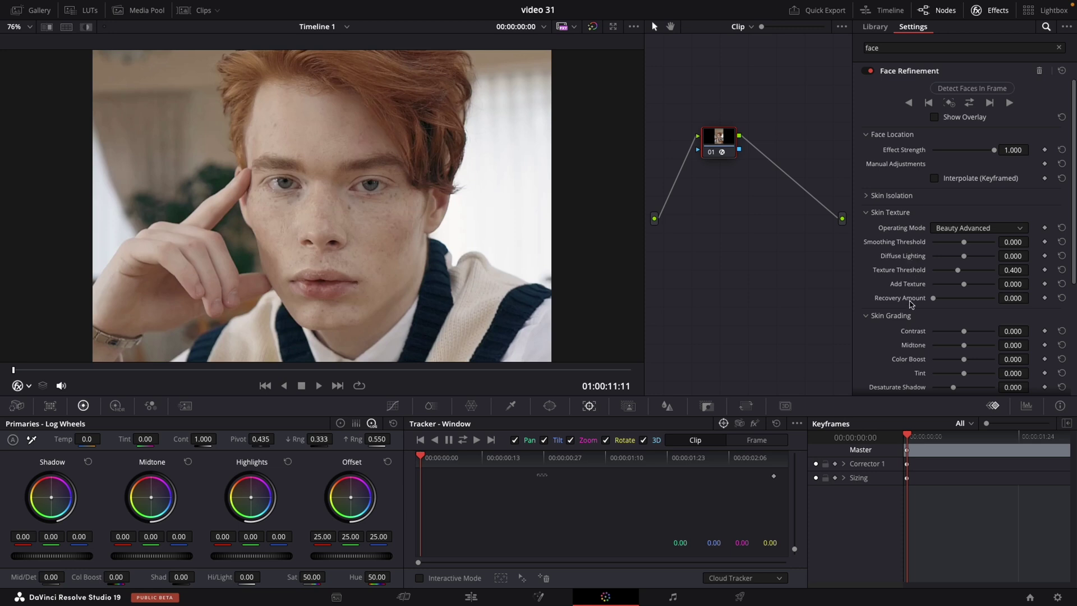
click(952, 229)
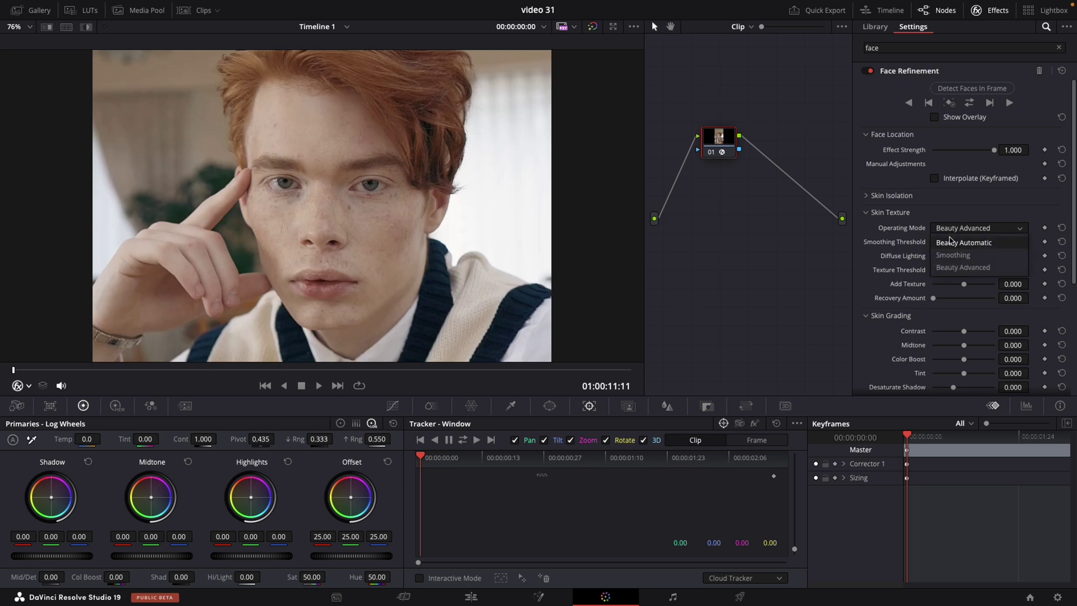
click(952, 244)
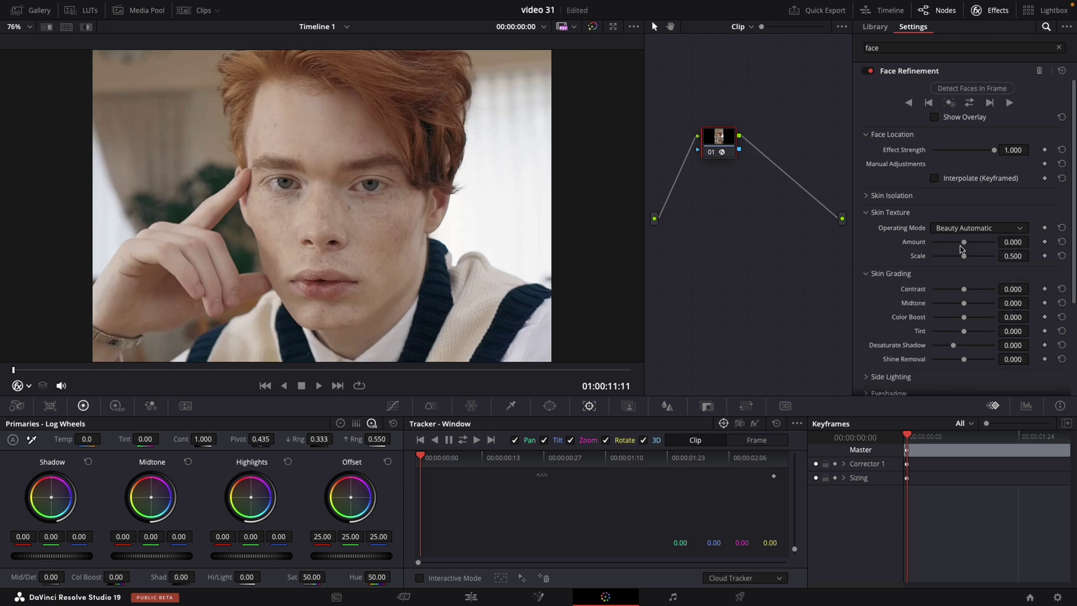
drag(965, 246, 974, 245)
drag(1072, 265, 1073, 298)
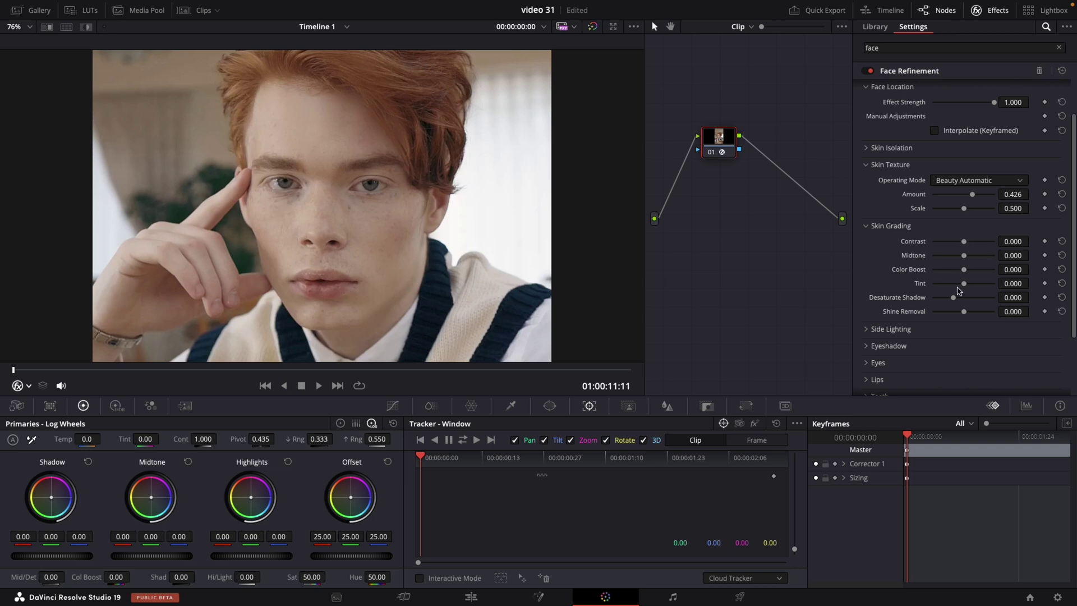
- Try adjusting Side Lighting Lift Left, then reset it to its default
scroll(959, 287, down, 3)
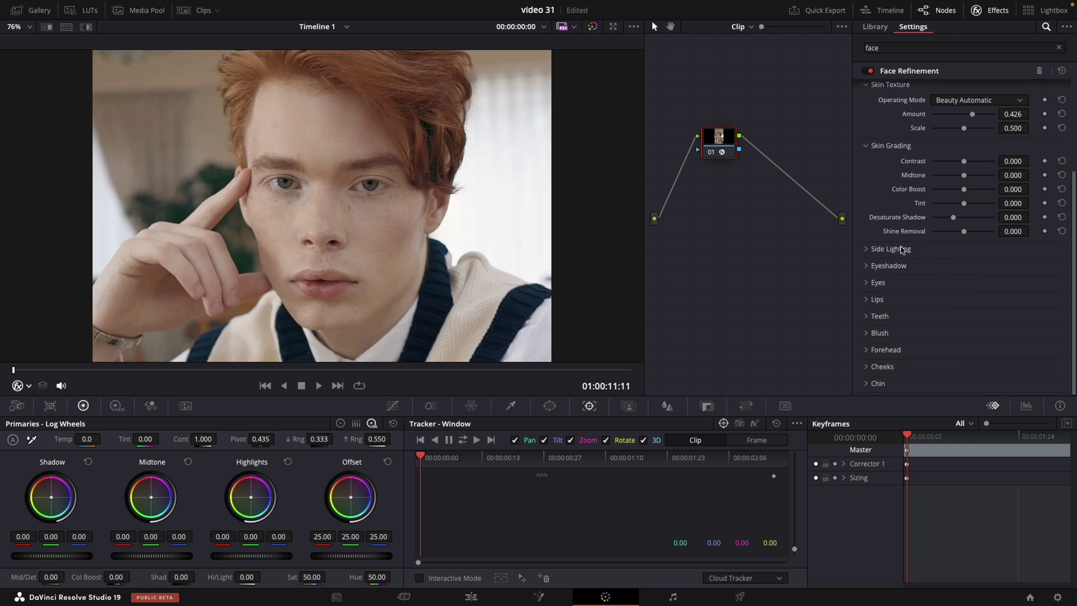
click(867, 252)
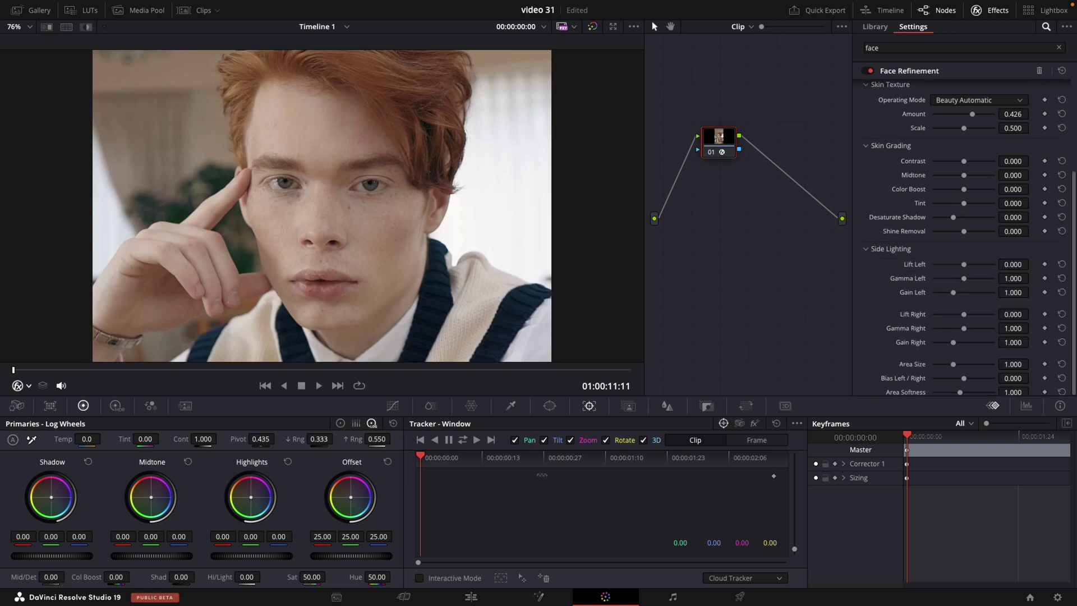
mouse_move(965, 270)
mouse_down()
mouse_move(935, 267)
mouse_move(969, 269)
mouse_move(958, 269)
mouse_up()
click(1062, 264)
click(903, 250)
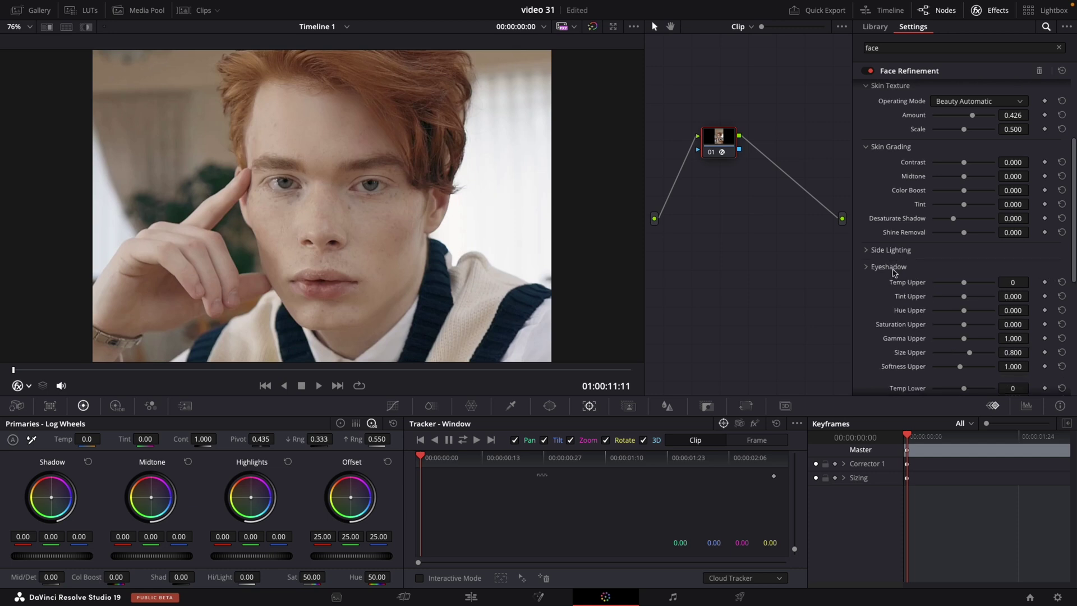
- Increase eye sharpening and compare Face Refinement off and on
click(878, 286)
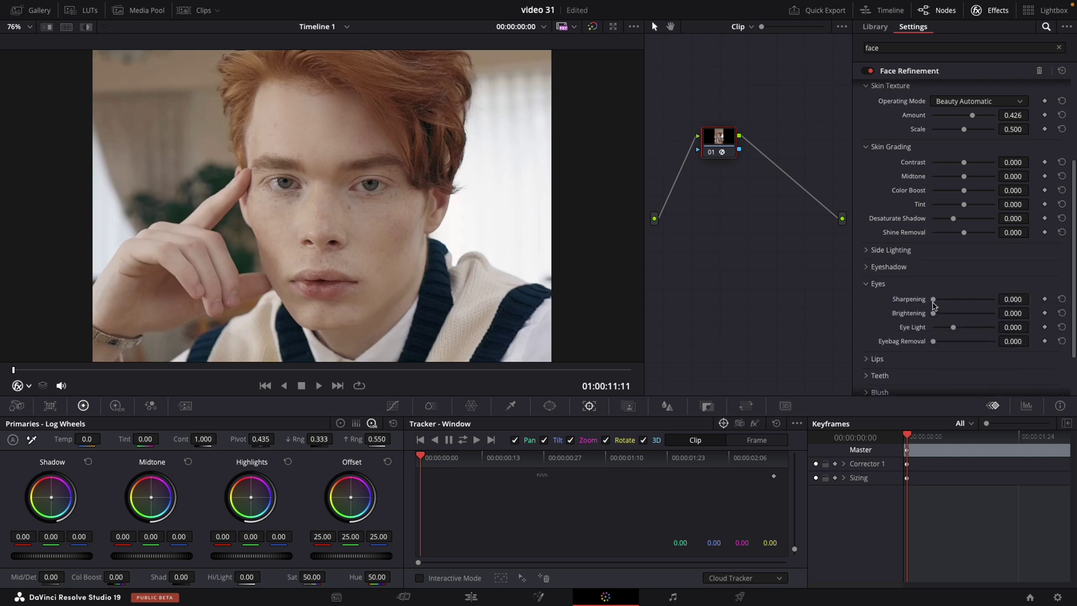
drag(934, 301, 970, 343)
click(871, 71)
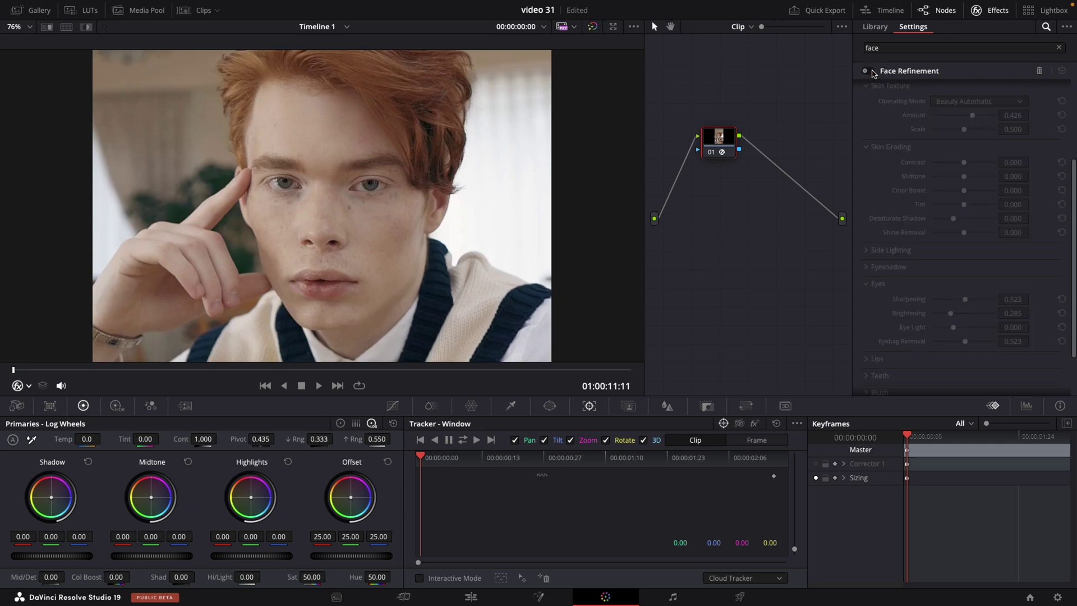
click(871, 72)
click(870, 71)
click(871, 72)
click(871, 72)
click(871, 71)
click(871, 71)
click(871, 71)
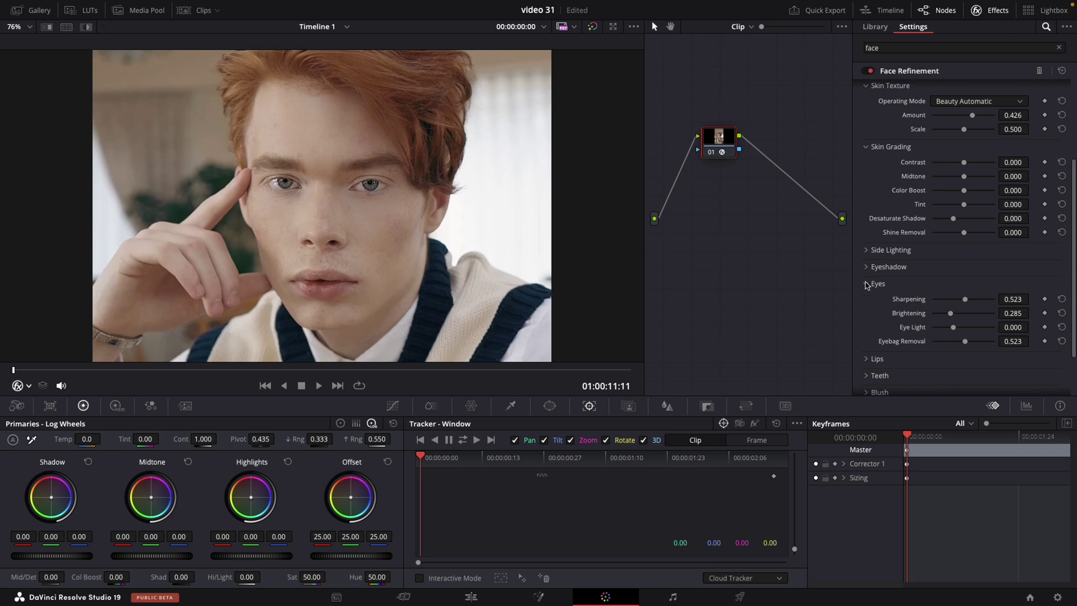
- Tweak the Lips settings: reset Hue Shift, smooth the upper lip to about 0.762, reset Top Outer to 1.000
click(872, 285)
click(873, 301)
click(965, 318)
mouse_move(966, 319)
mouse_down()
mouse_move(957, 319)
mouse_move(985, 316)
mouse_up()
click(1062, 315)
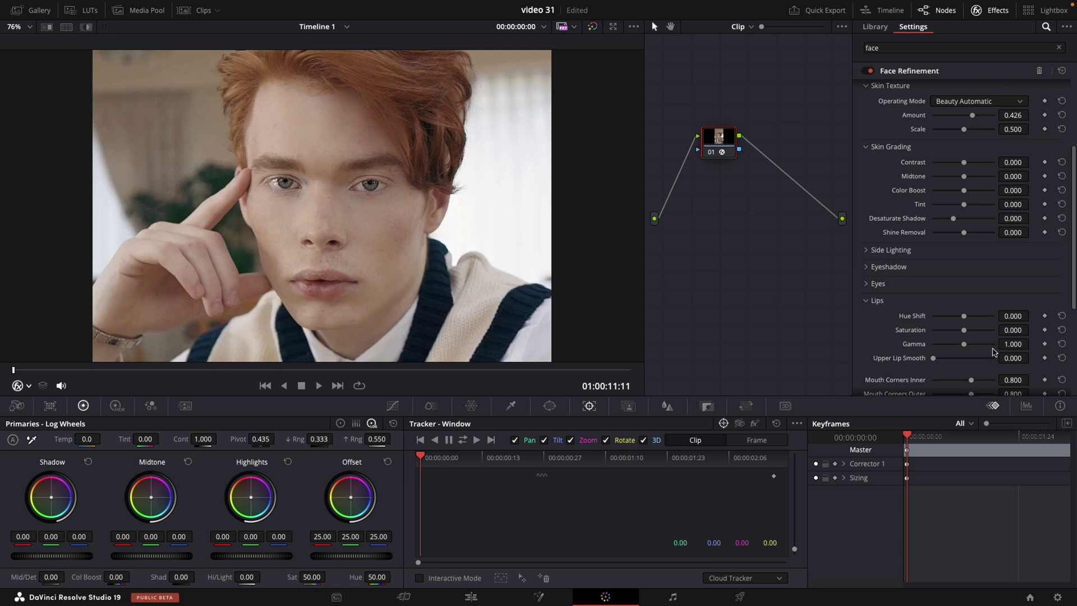
drag(935, 359, 988, 361)
scroll(1061, 357, down, 4)
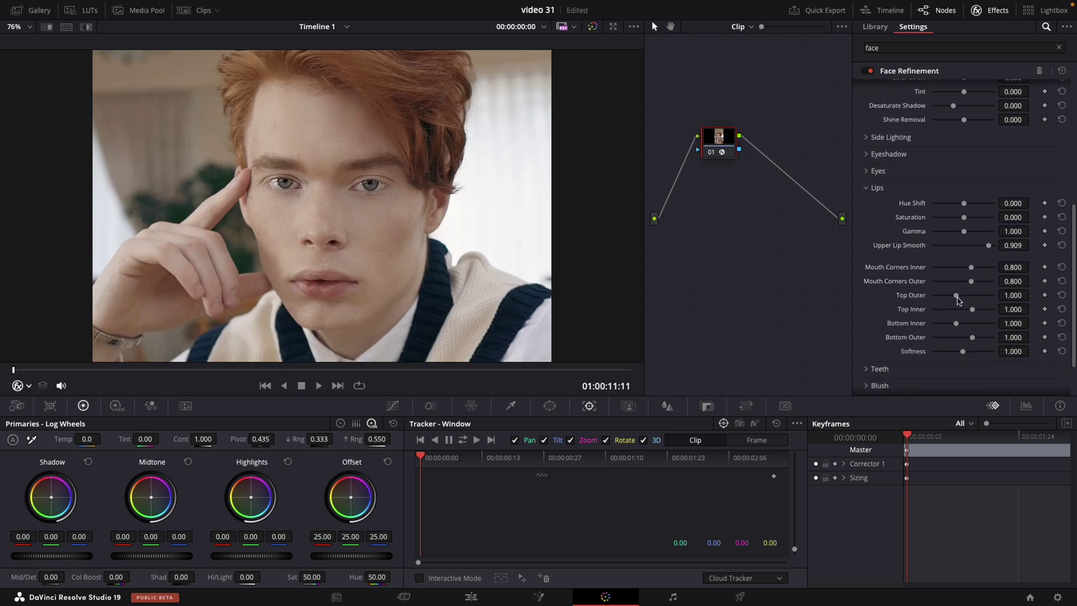
double_click(927, 304)
drag(962, 351, 992, 350)
scroll(925, 236, down, 1)
click(871, 144)
- Shift the cheeks' hue toward red and set the chin hue to 0.083
click(868, 369)
scroll(976, 330, down, 1)
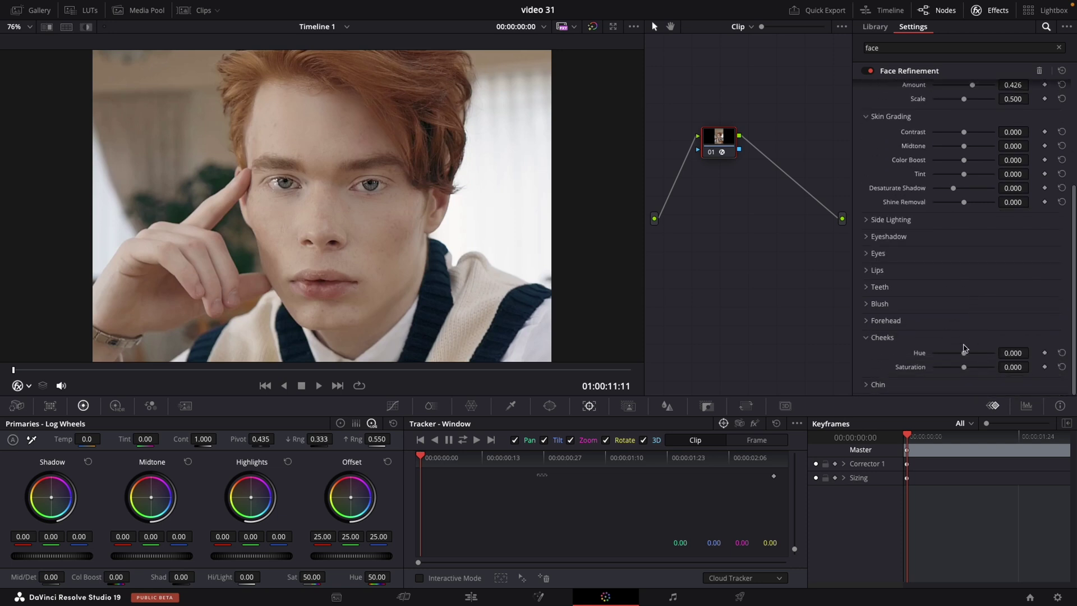
mouse_move(965, 356)
mouse_down()
mouse_move(993, 356)
mouse_move(926, 360)
mouse_move(992, 361)
mouse_move(967, 360)
mouse_up()
click(875, 338)
click(867, 385)
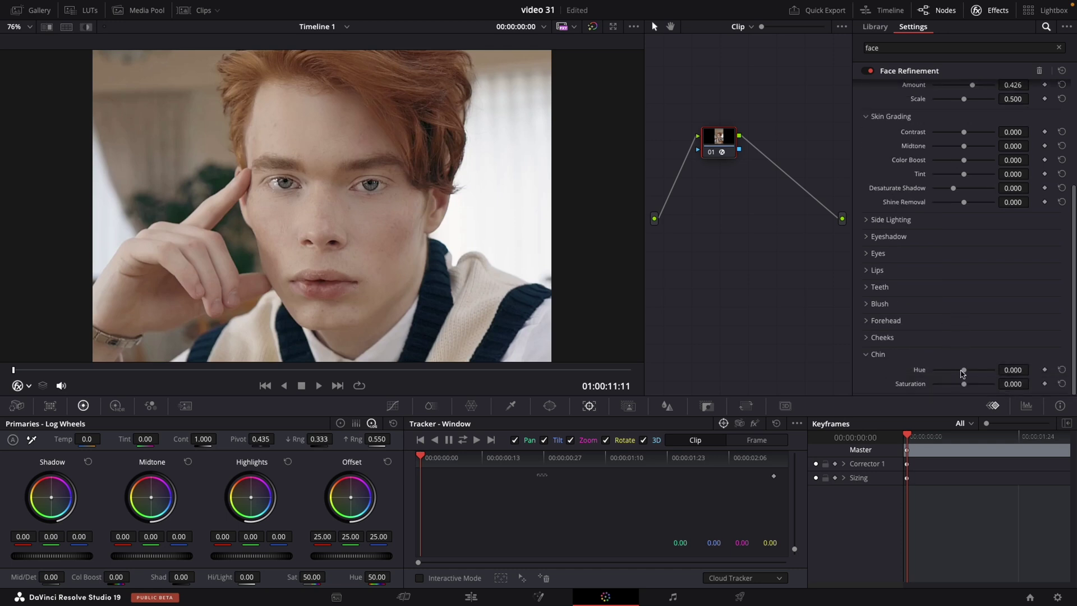
mouse_move(964, 375)
mouse_down()
mouse_move(987, 373)
mouse_move(927, 376)
mouse_move(995, 373)
mouse_move(966, 372)
mouse_up()
- Collapse Chin, compare Face Refinement off and on, then open project 'video 32 H' on the Edit page
click(867, 354)
scroll(905, 223, up, 5)
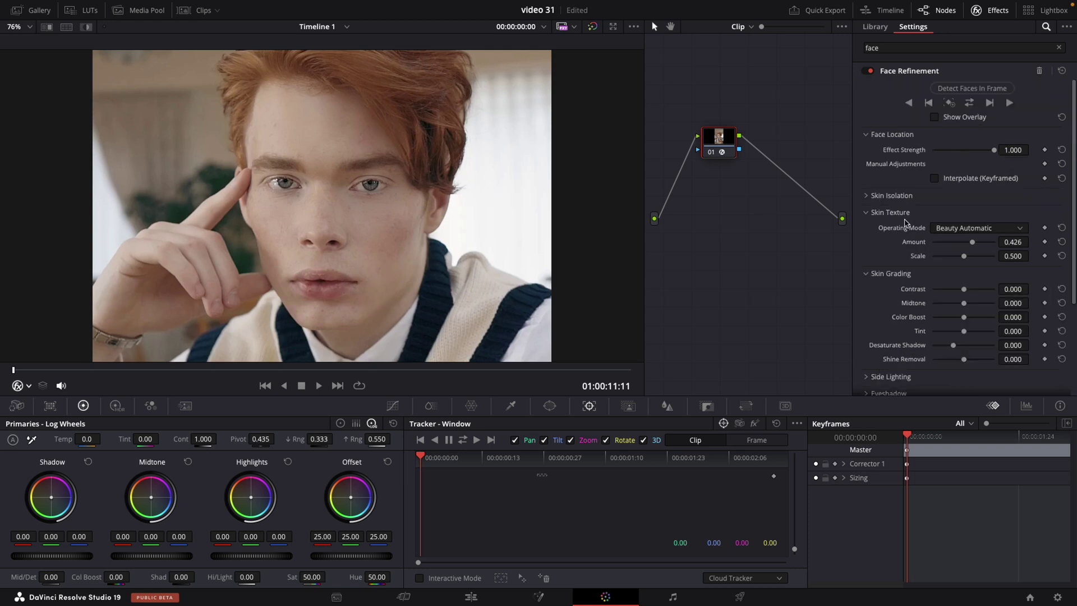
click(866, 69)
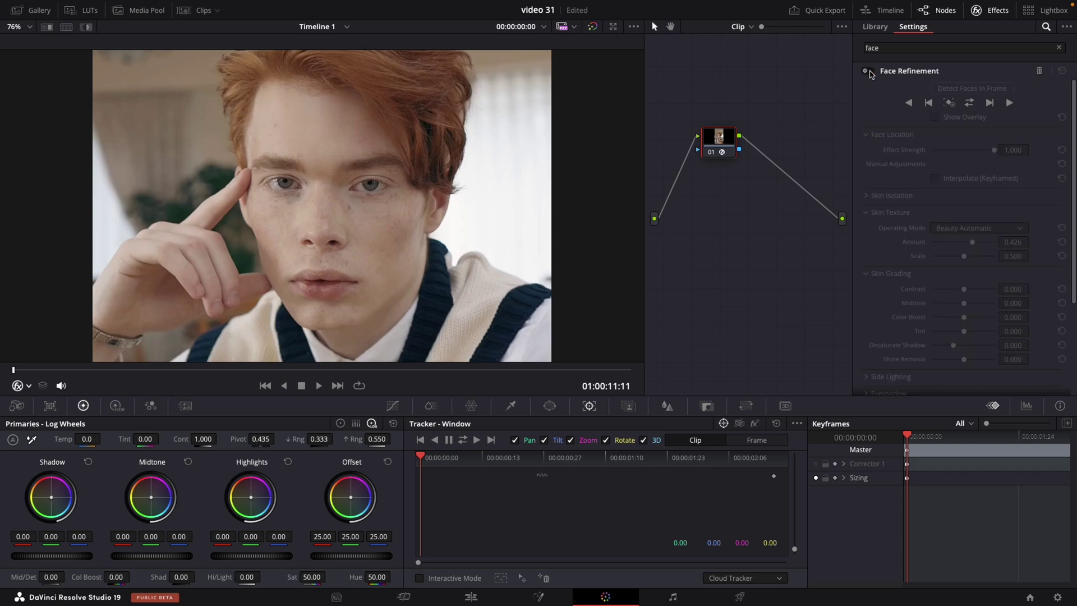
click(867, 71)
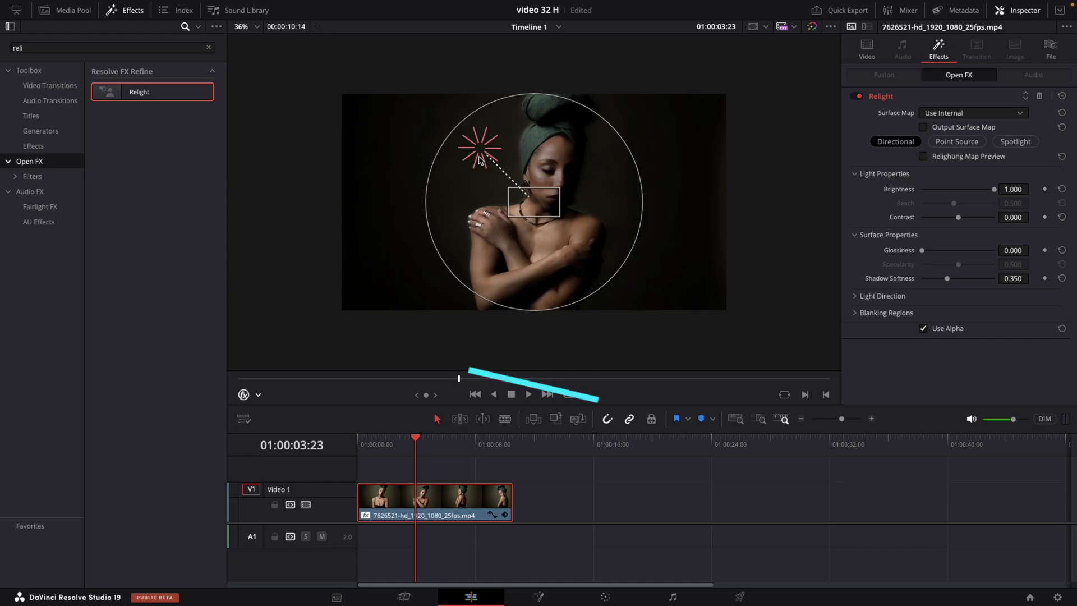
drag(481, 120, 492, 173)
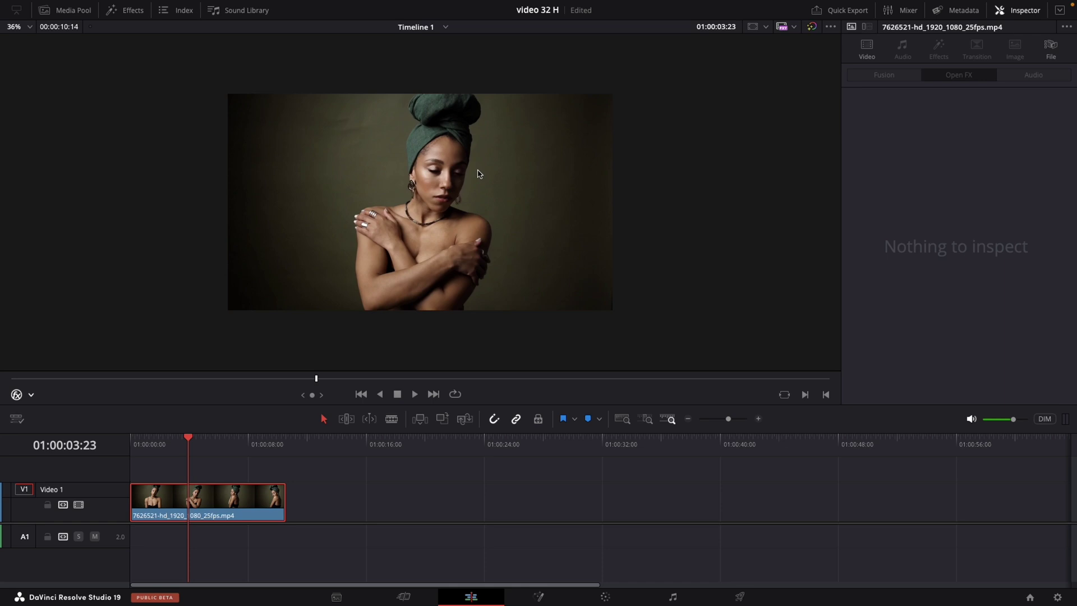
- Search the Effects library for 'reli' and drop Relight onto the woman's V1 clip
click(134, 16)
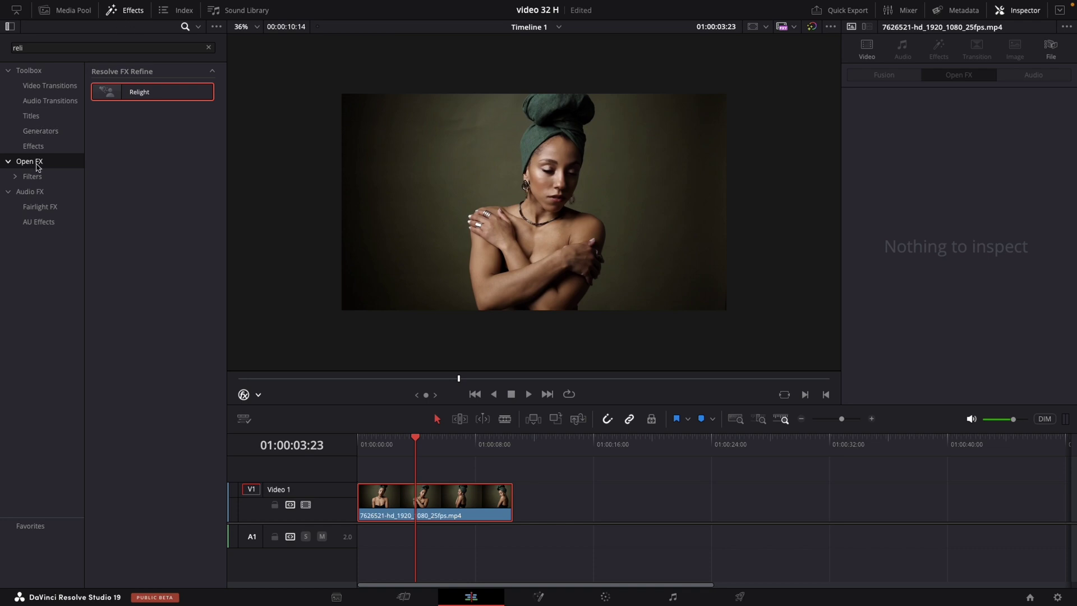
click(43, 50)
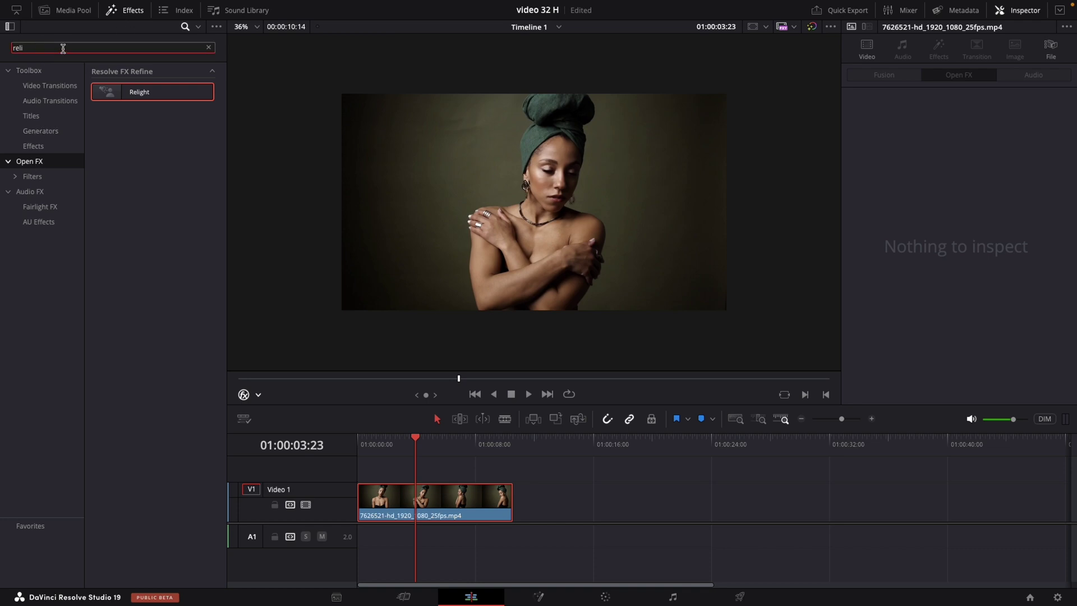
drag(141, 91, 441, 508)
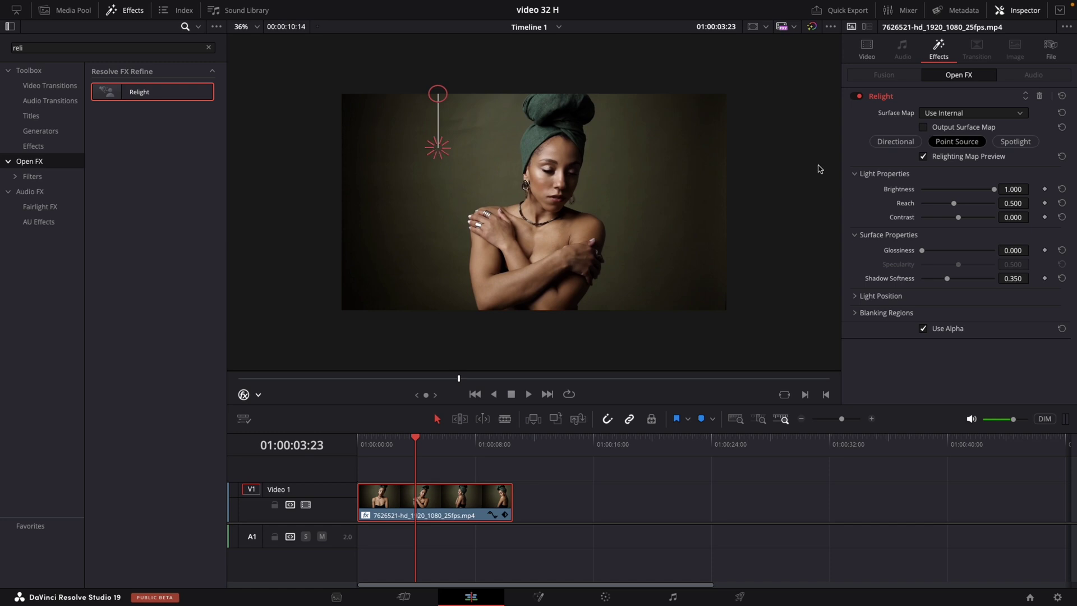
- Place the point light right of her face using the map preview, adjust Brightness, then disable Relight
click(924, 156)
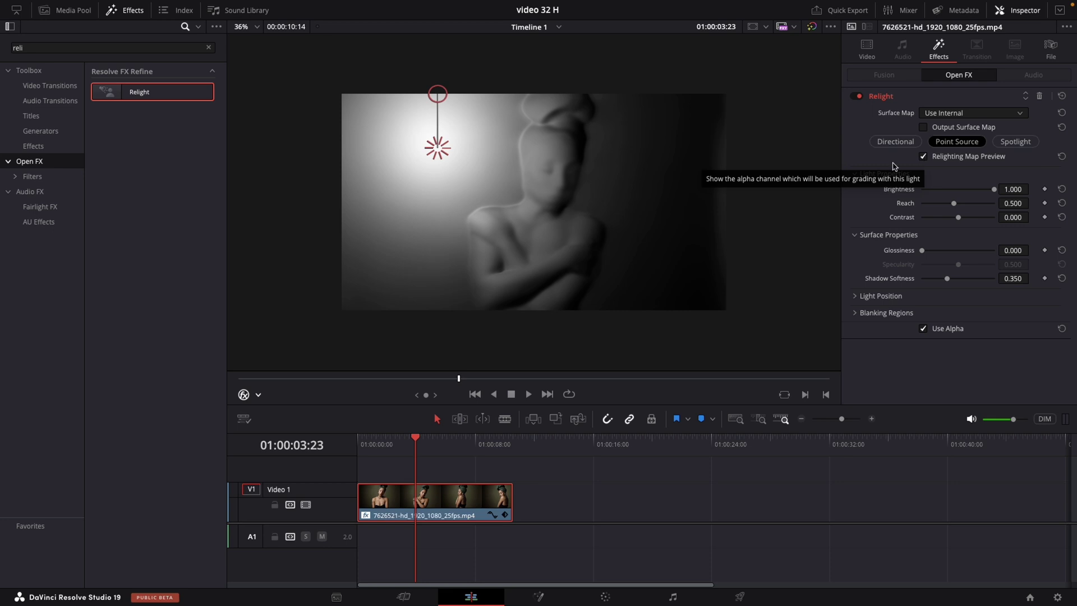
drag(436, 152, 615, 187)
click(922, 157)
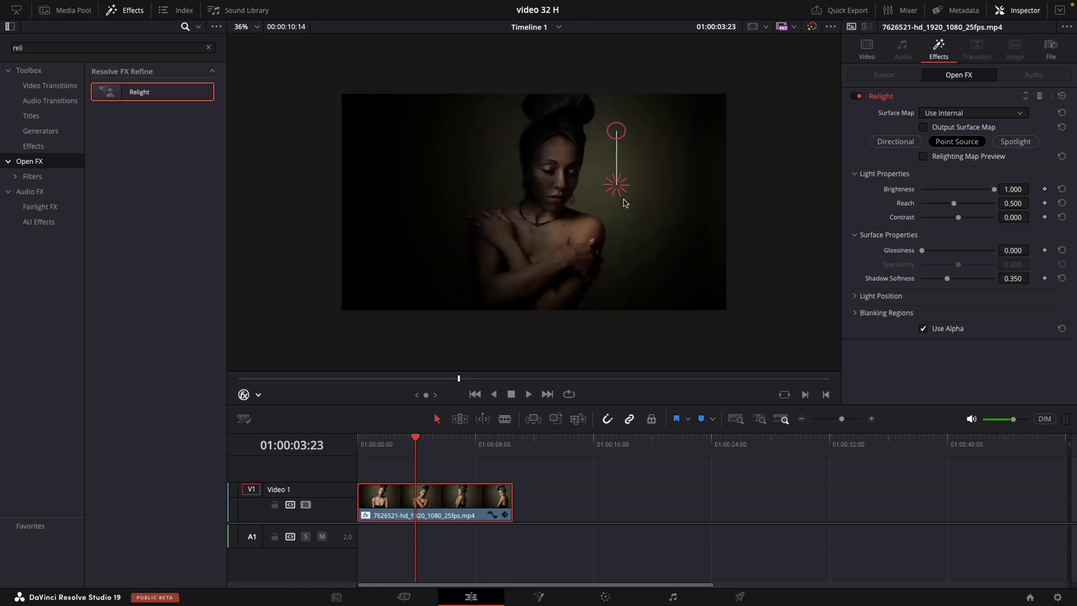
mouse_move(993, 192)
mouse_down()
mouse_move(955, 191)
mouse_move(996, 190)
mouse_up()
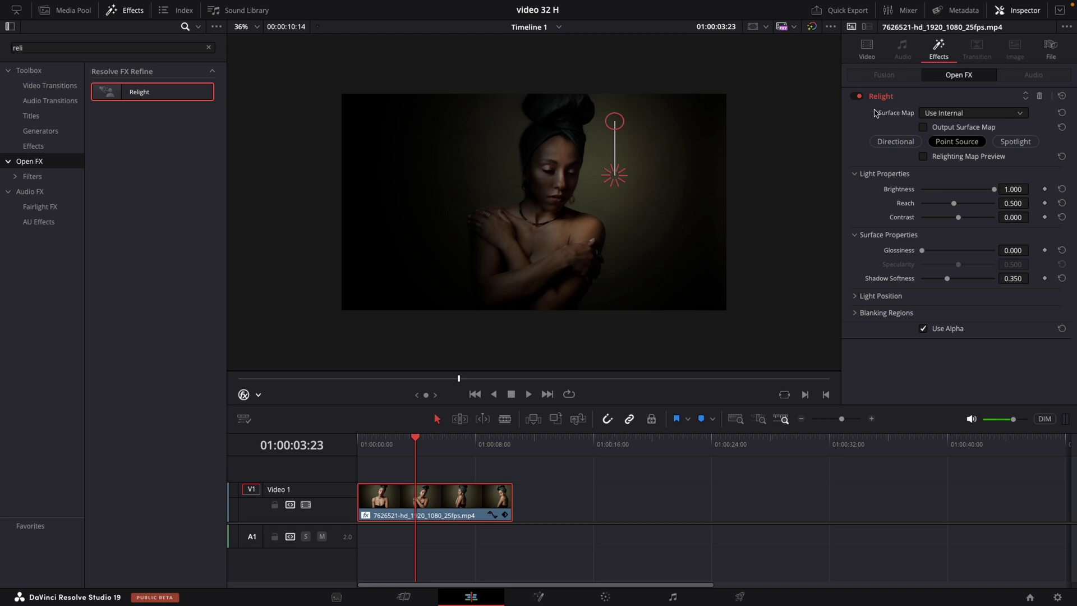
click(858, 97)
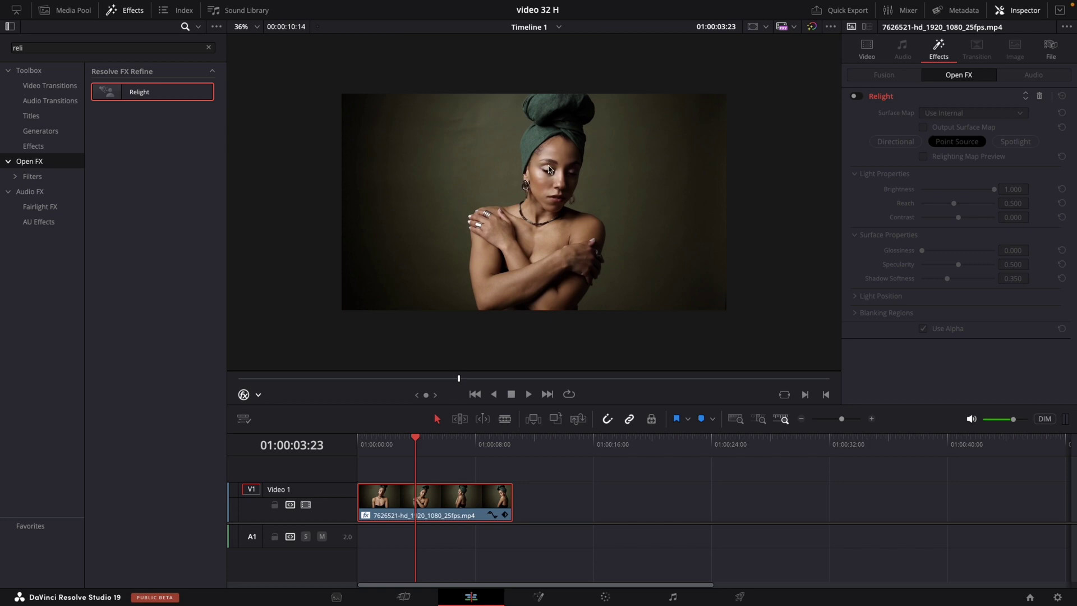
- Re-enable Relight with a Directional light aimed from the left and Shadow Softness 0.434
click(861, 99)
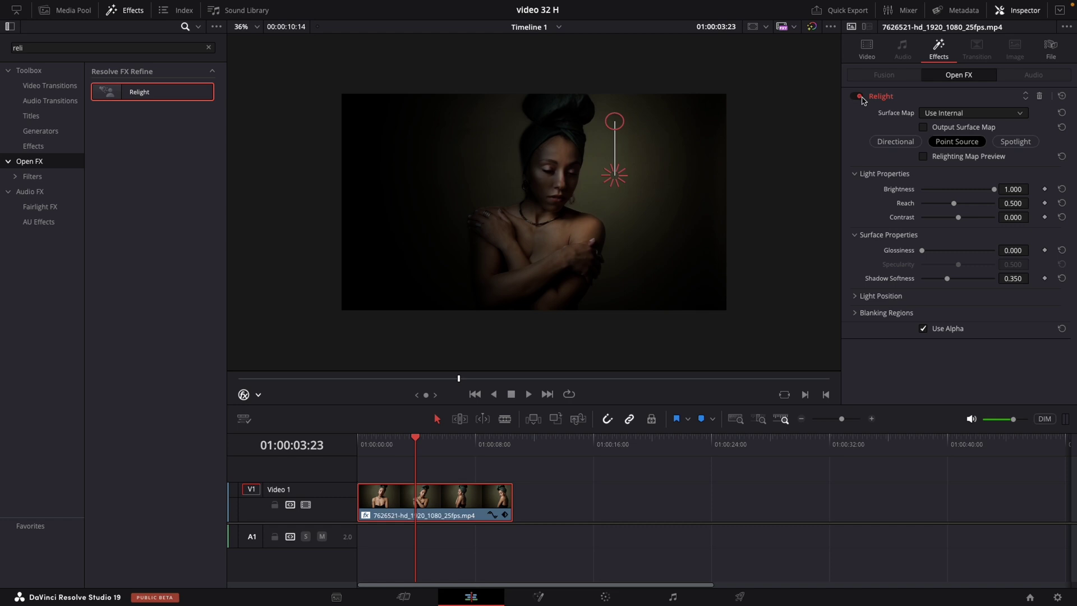
click(894, 141)
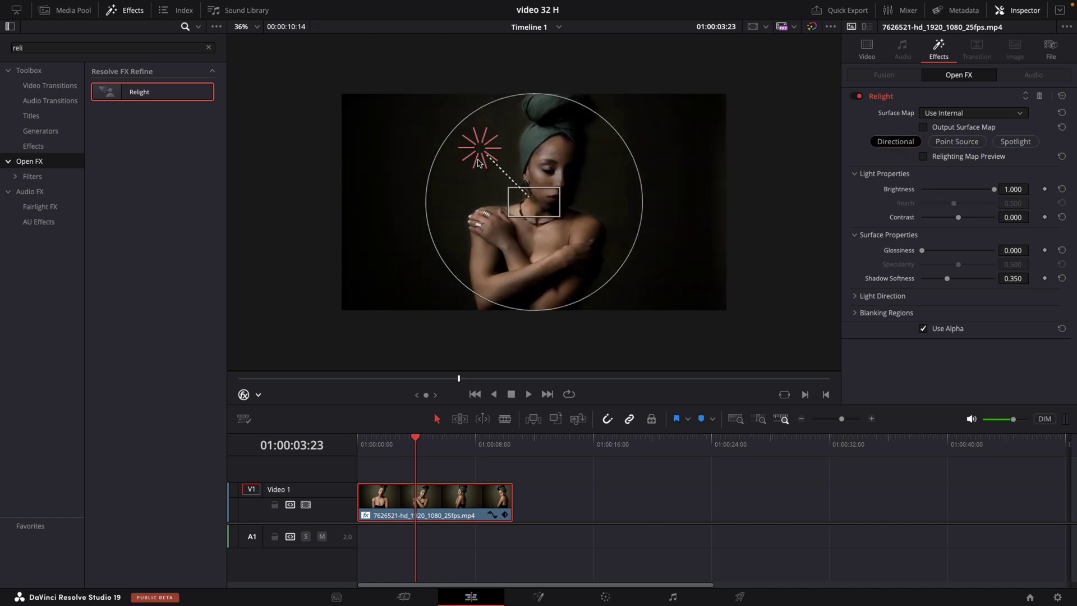
drag(480, 148, 493, 175)
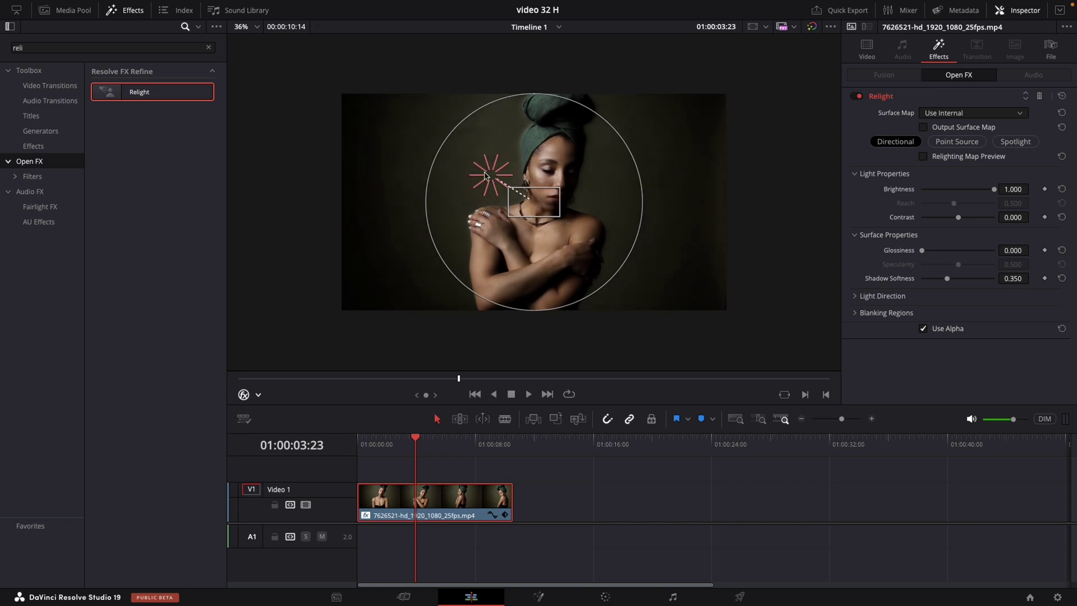
mouse_move(491, 175)
mouse_down()
mouse_move(519, 143)
mouse_move(622, 154)
mouse_move(623, 178)
mouse_move(645, 158)
mouse_move(596, 173)
mouse_move(493, 141)
mouse_move(442, 142)
mouse_move(452, 166)
mouse_move(507, 178)
mouse_move(495, 167)
mouse_move(507, 181)
mouse_up()
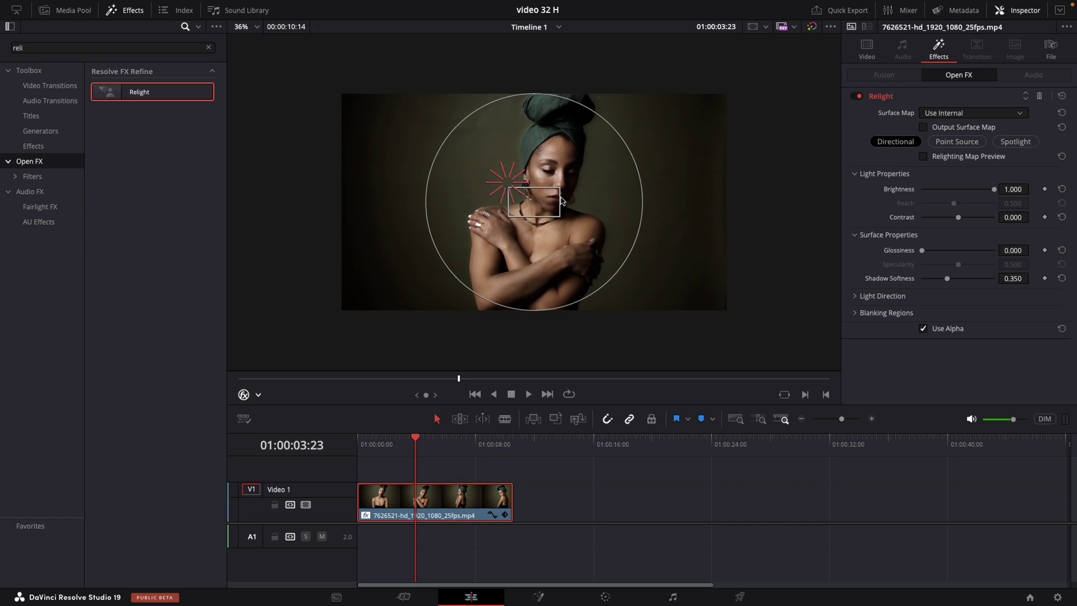
drag(947, 285, 886, 256)
- Compare Relight off and on, then make it a point source placed on her shoulder
click(115, 10)
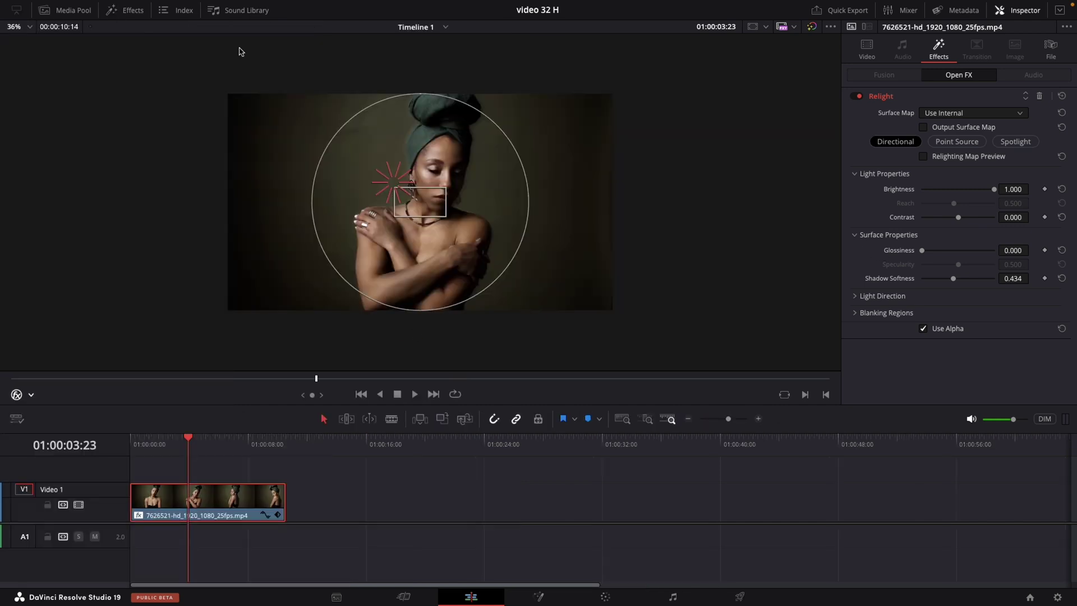
click(856, 96)
click(856, 96)
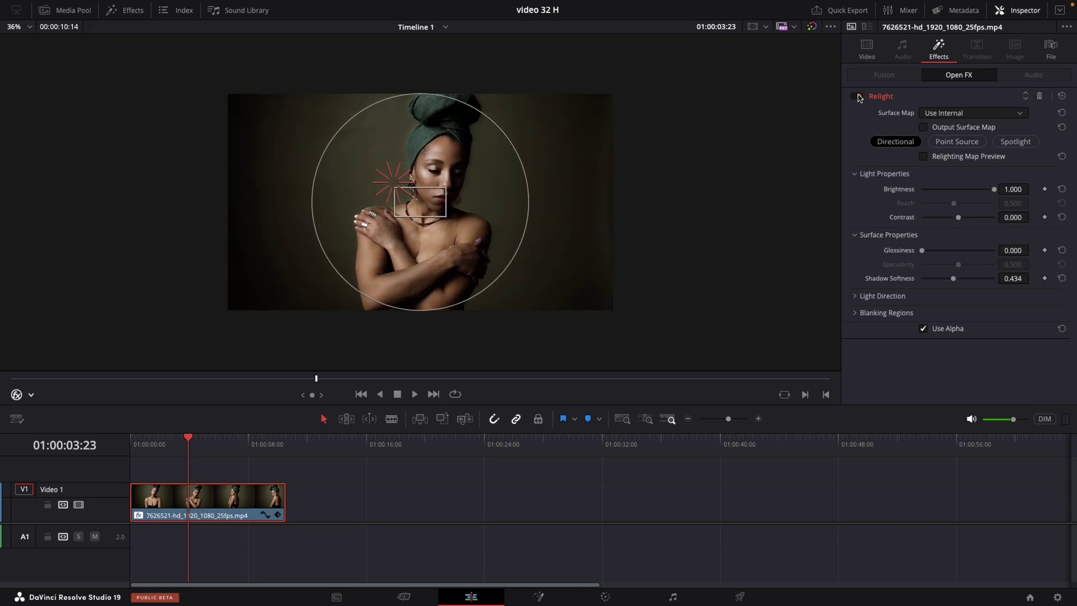
click(956, 141)
drag(512, 183, 407, 209)
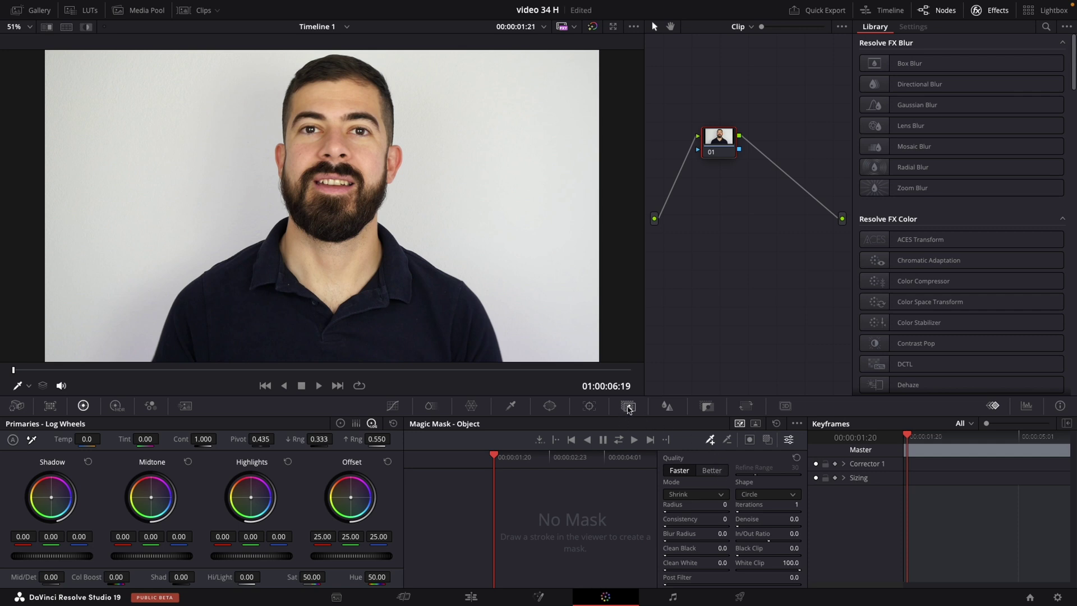
- Set the Magic Mask to Person mode with Better quality
click(630, 408)
click(756, 423)
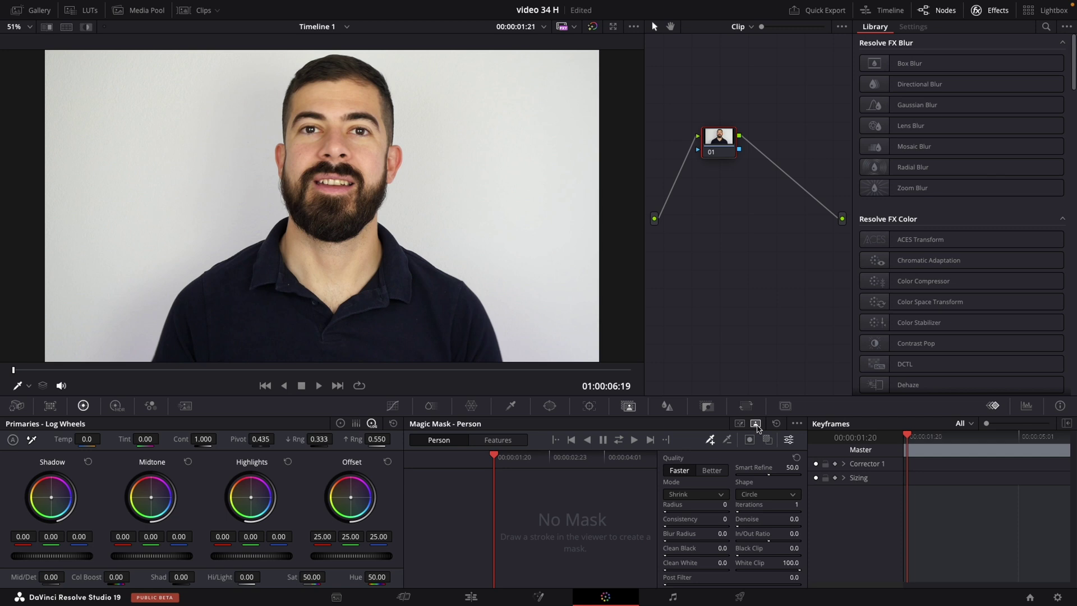
click(714, 472)
- Draw a mask stroke down the presenter, show the mask overlay, and return to the clip start
click(708, 439)
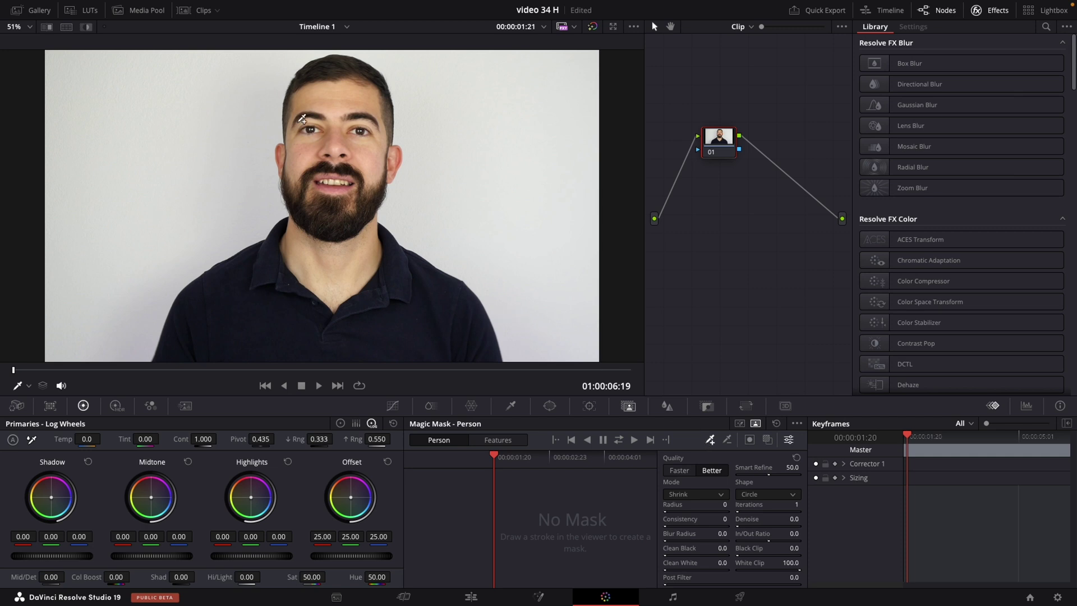
mouse_move(318, 94)
mouse_down()
mouse_move(333, 223)
mouse_move(352, 277)
mouse_move(395, 321)
mouse_up()
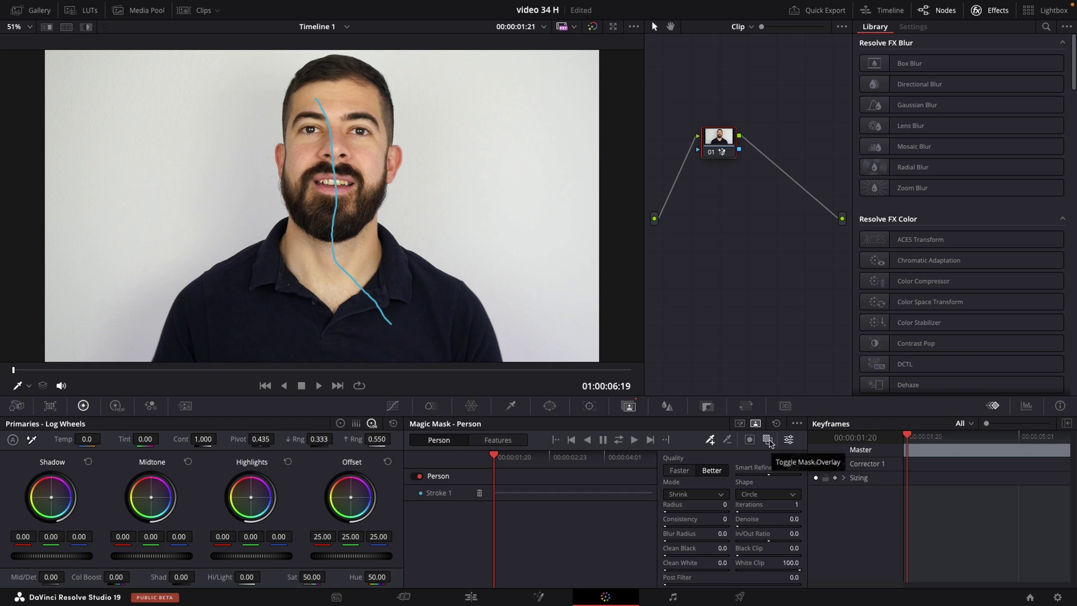
click(769, 440)
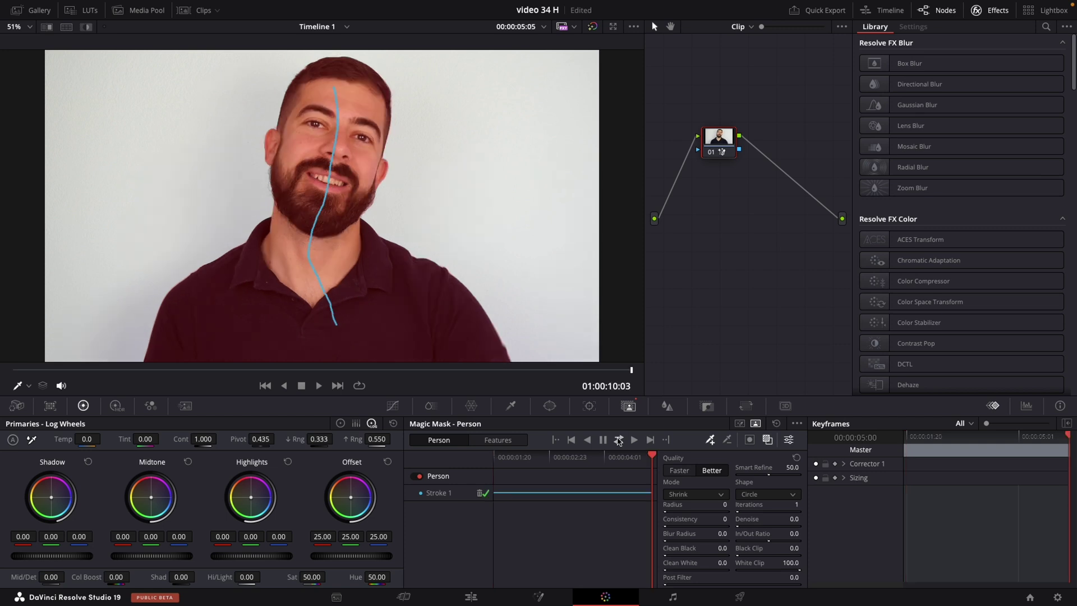
key(Up)
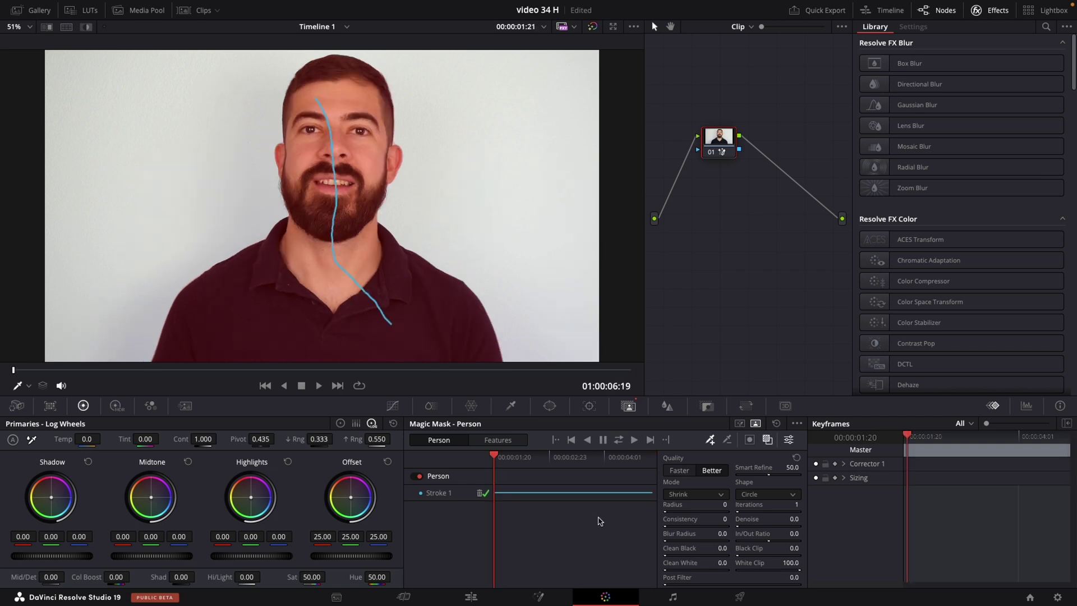
- Add an Alpha Output to the node graph and connect the node's key output to it
right_click(809, 241)
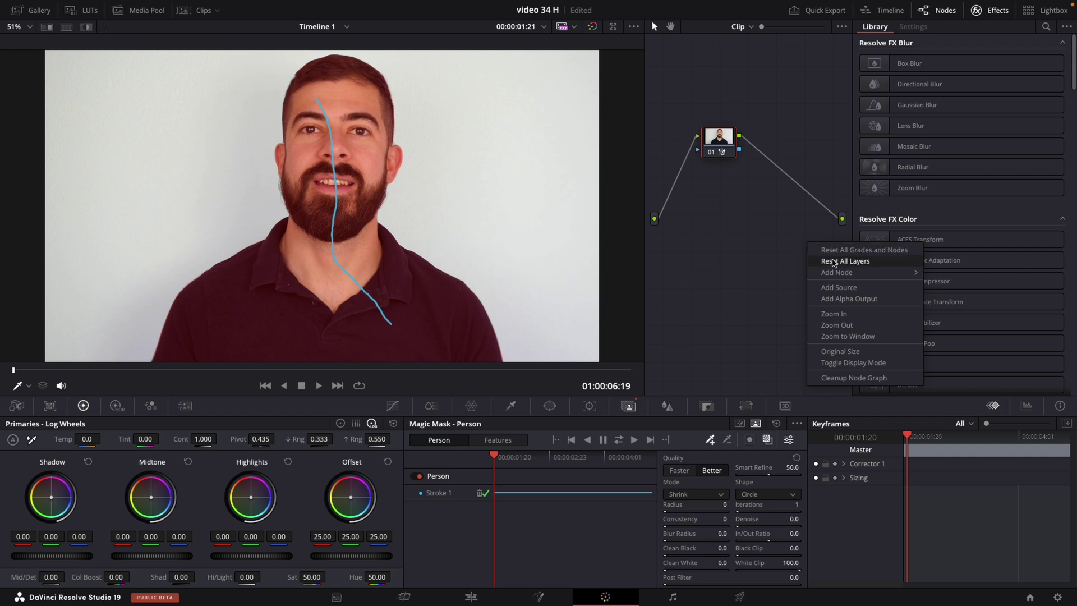
click(841, 298)
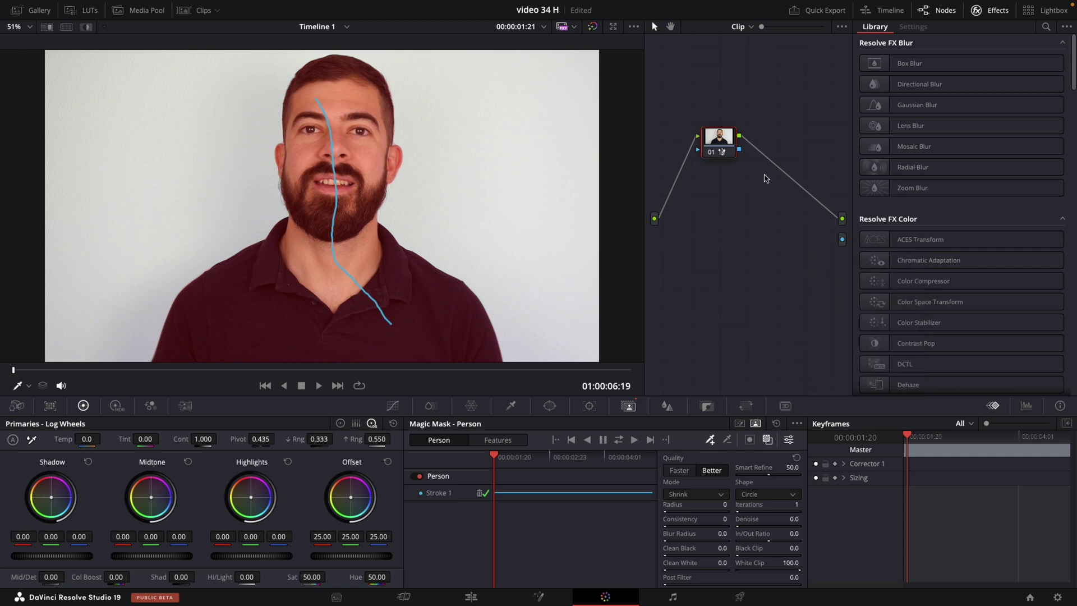
drag(739, 150, 844, 243)
- Lower the mask In/Out Ratio to -41.9, raise Clean Black slightly, and view the Edit page
drag(769, 543, 727, 543)
key(ctrl+z)
key(ctrl+z)
drag(769, 542, 748, 542)
drag(669, 554, 673, 554)
click(472, 596)
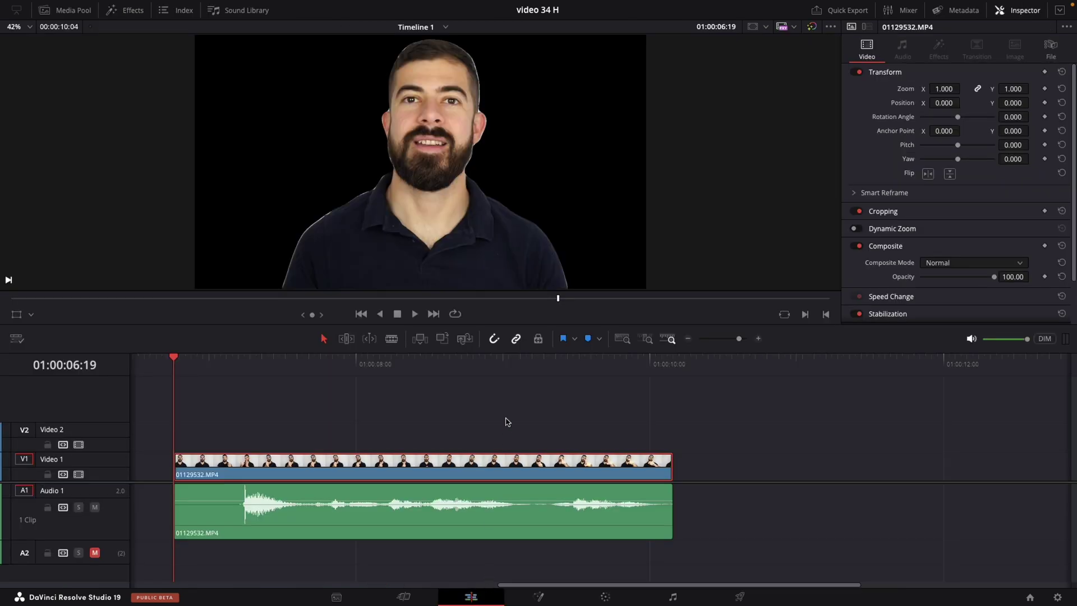
- Place the living-room photo on the timeline, trimmed to end where the speaker clip ends
click(74, 11)
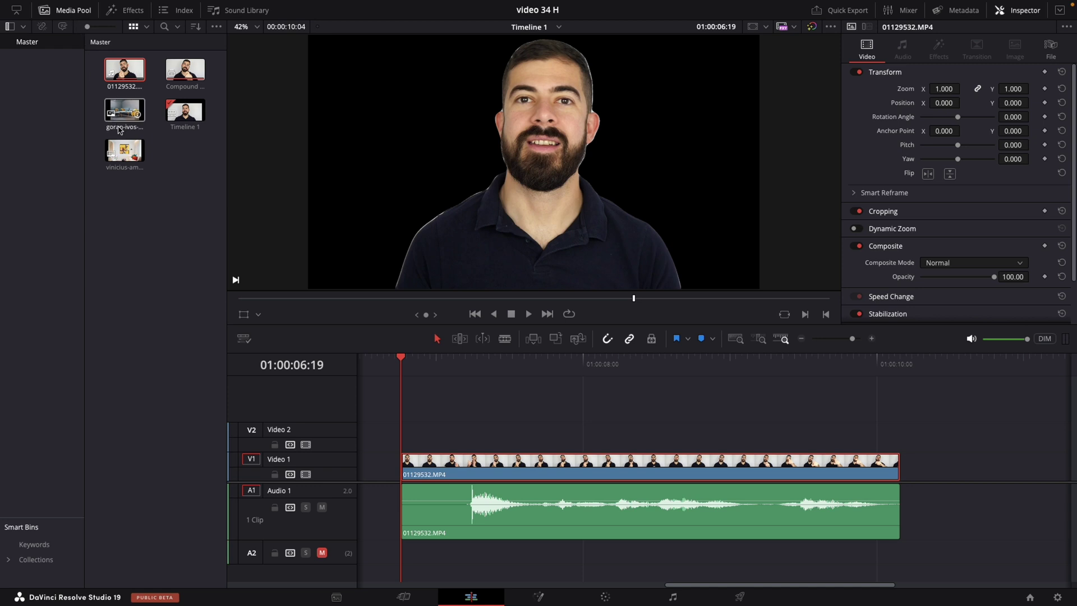
click(122, 149)
drag(122, 148, 400, 406)
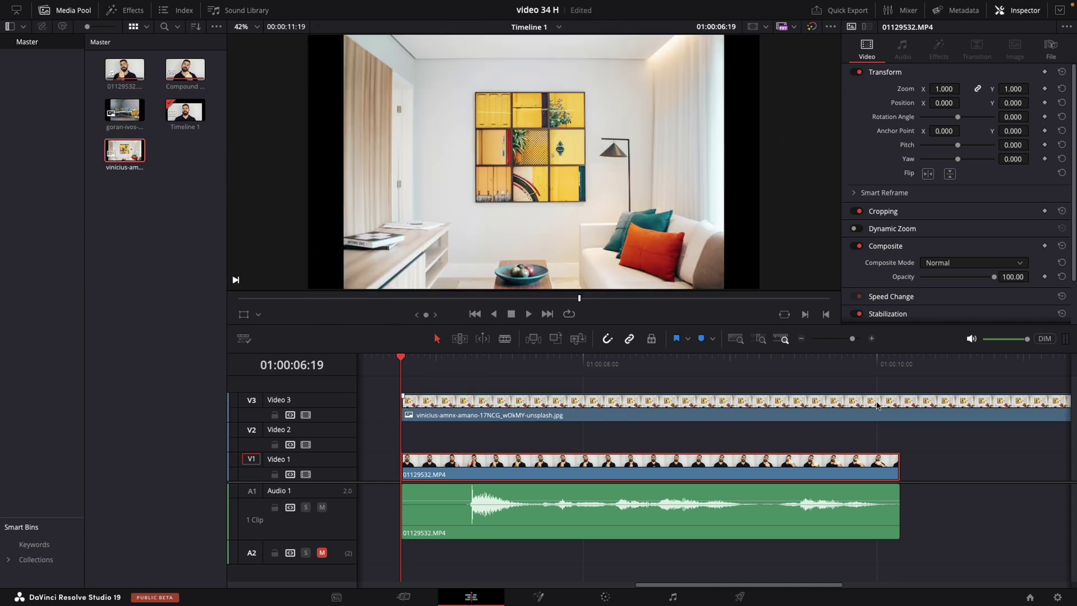
key(b)
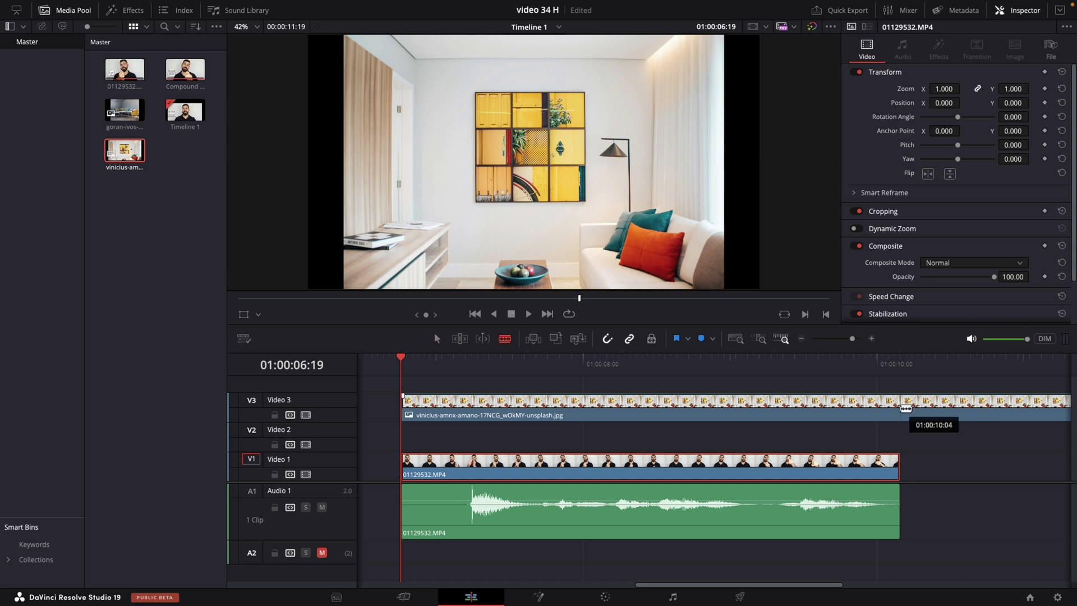
click(900, 410)
key(a)
click(945, 404)
key(Delete)
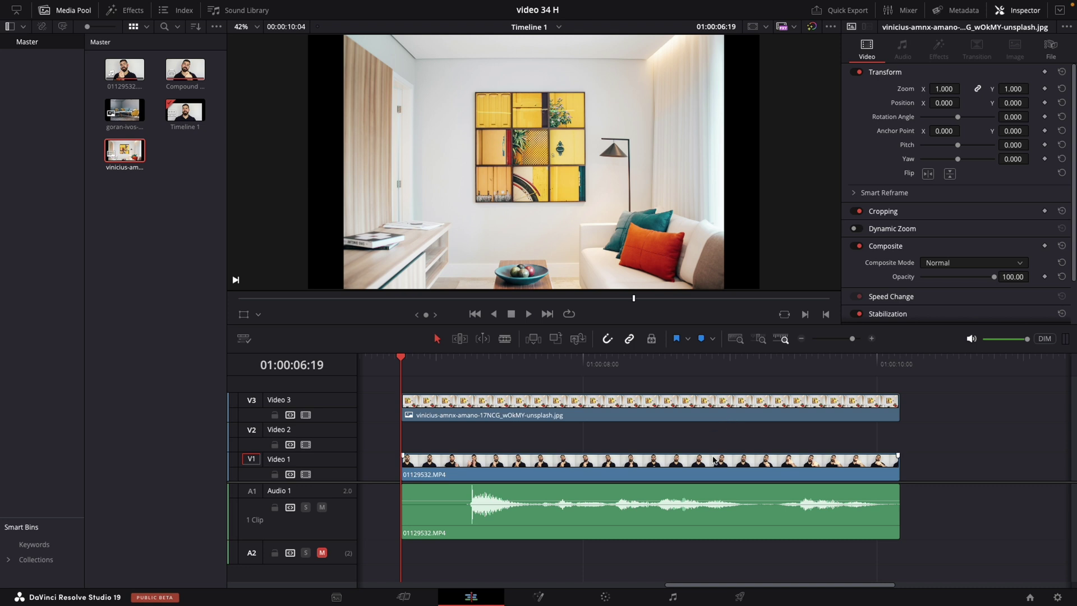
- Move the speaker clip to Video 2 above the room photo on Video 1
mouse_move(715, 459)
mouse_down()
mouse_move(716, 434)
mouse_move(707, 459)
mouse_up()
click(701, 408)
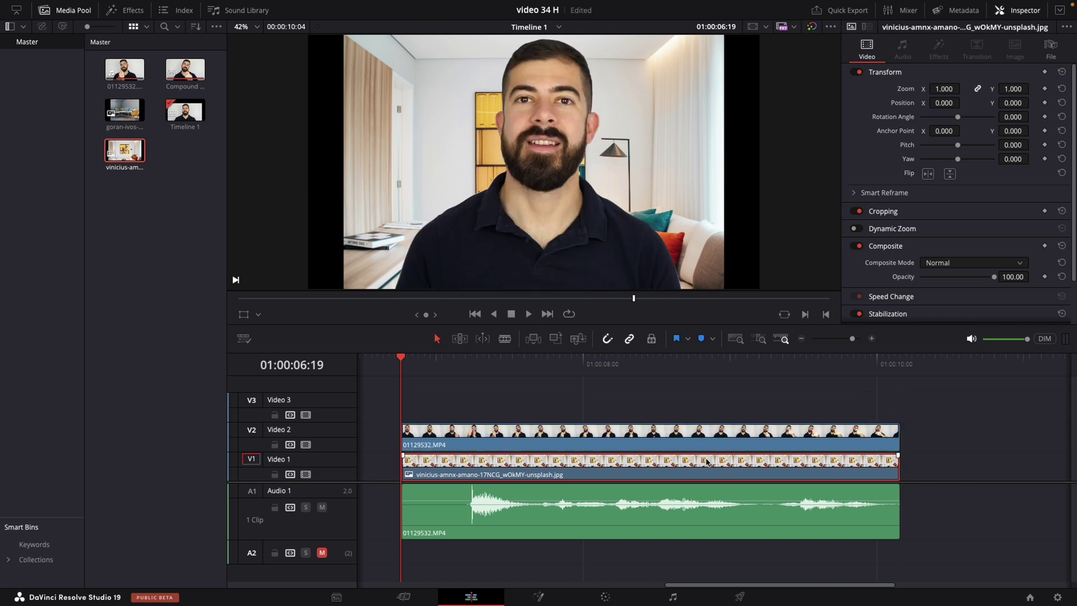
click(65, 10)
- Scale the speaker to 0.720 zoom, lower it to Position Y -155, and zoom the room photo to 1.180
click(481, 443)
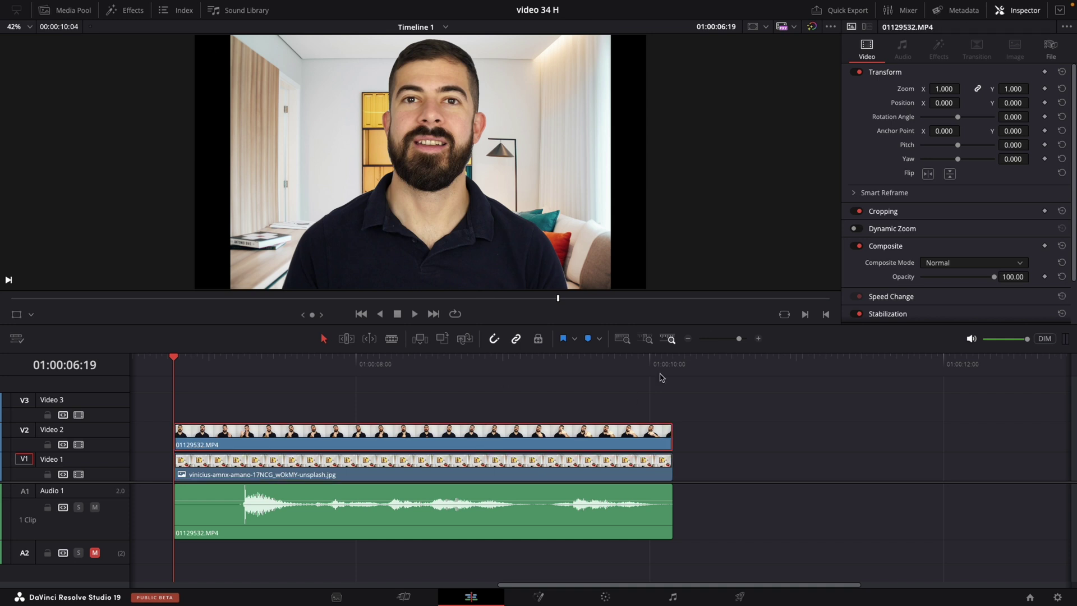
drag(940, 90, 926, 90)
drag(1009, 102, 949, 89)
click(475, 464)
click(427, 440)
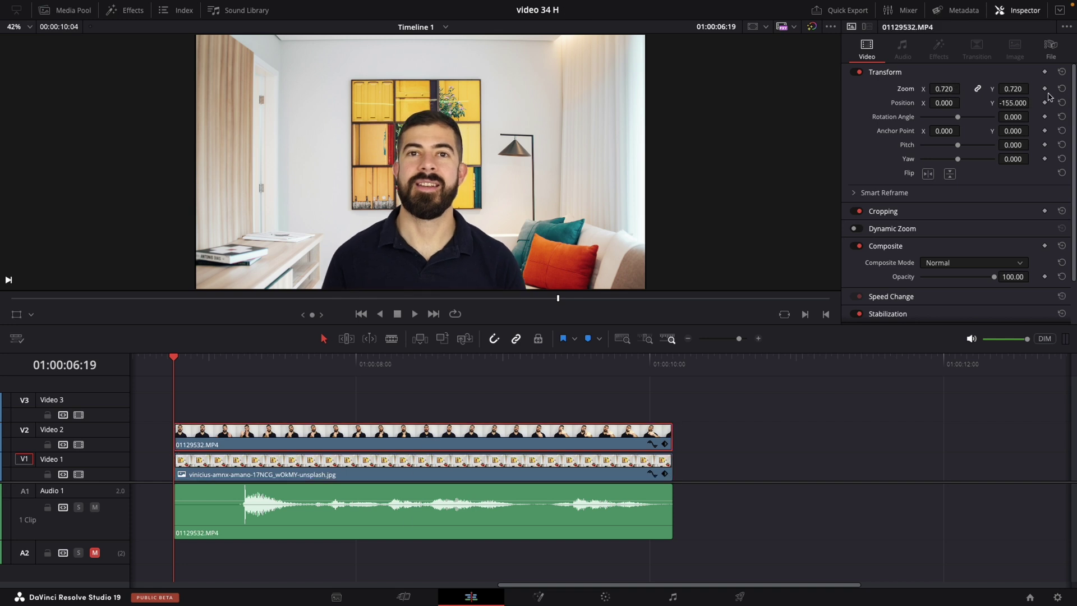
drag(1013, 103, 1014, 100)
click(333, 469)
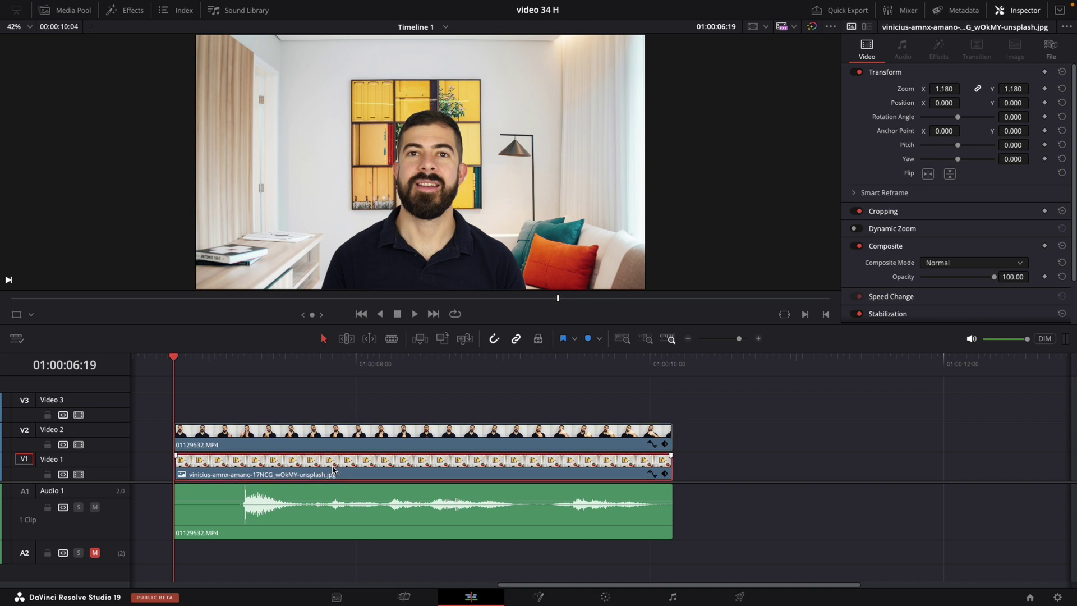
- Apply Lens Blur, found by searching 'lens', to the room photo with Blur Size 2.79
click(125, 13)
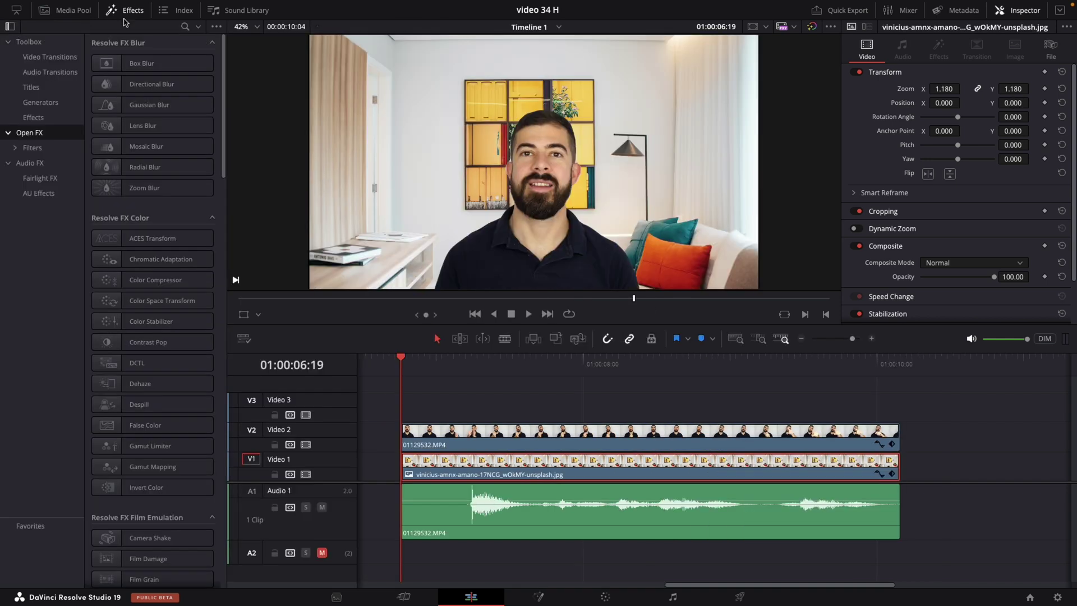
click(186, 27)
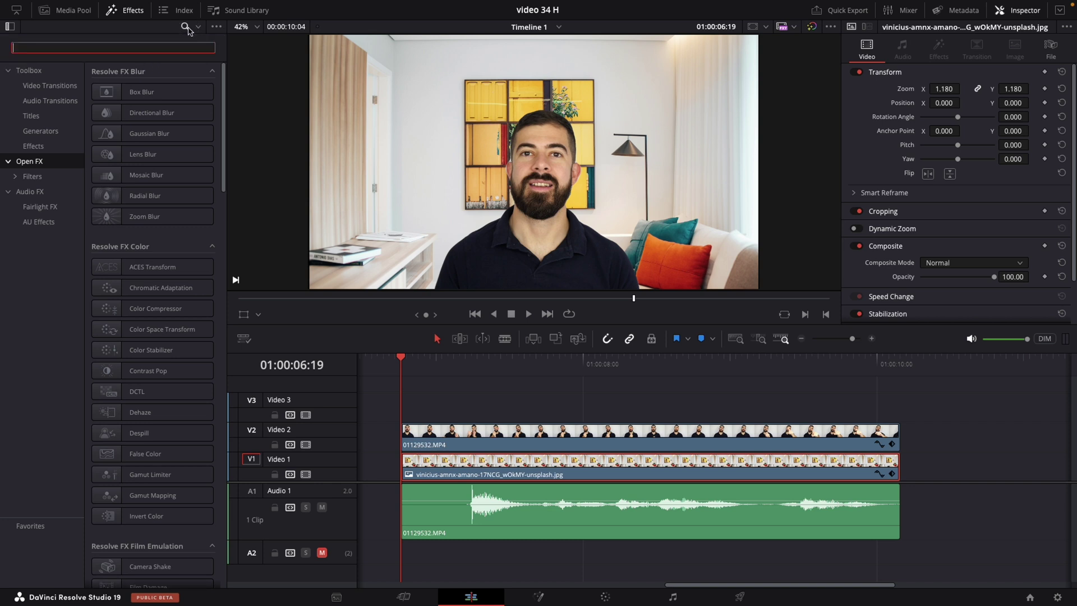
text(lens)
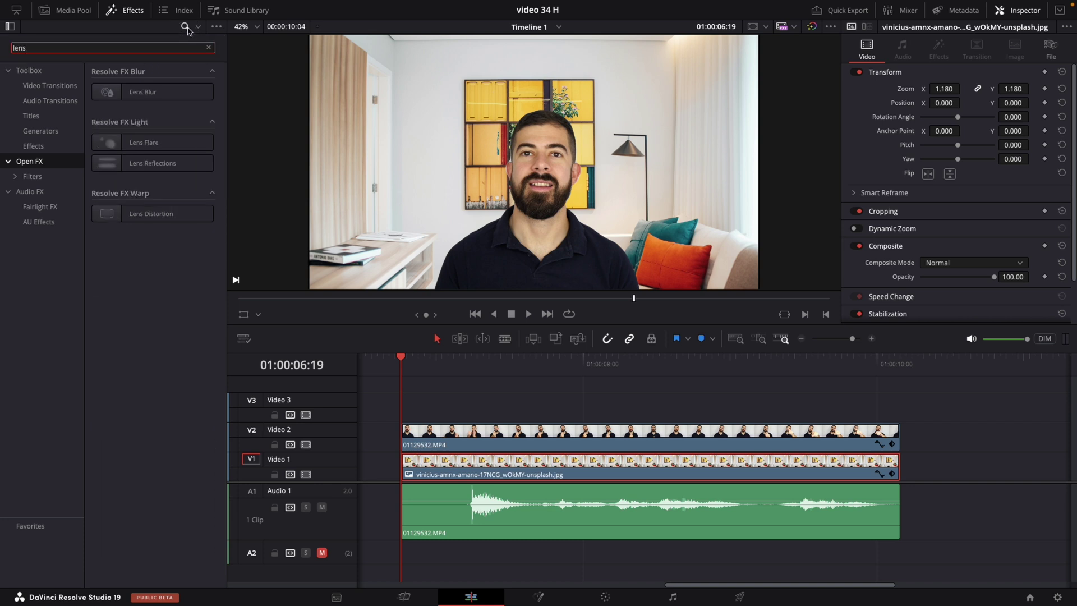
drag(144, 91, 531, 466)
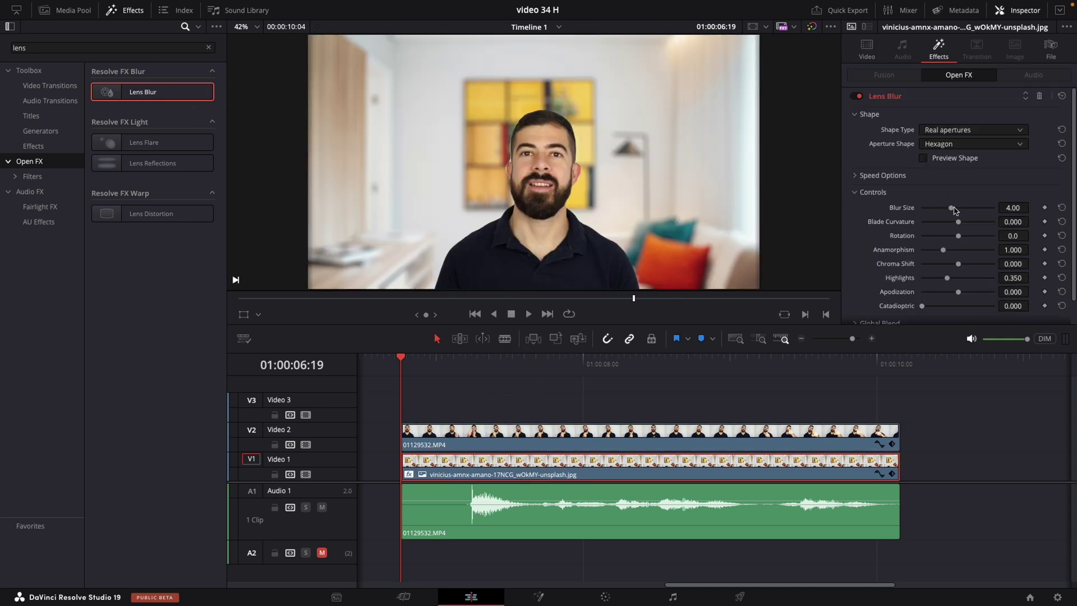
drag(954, 210, 942, 211)
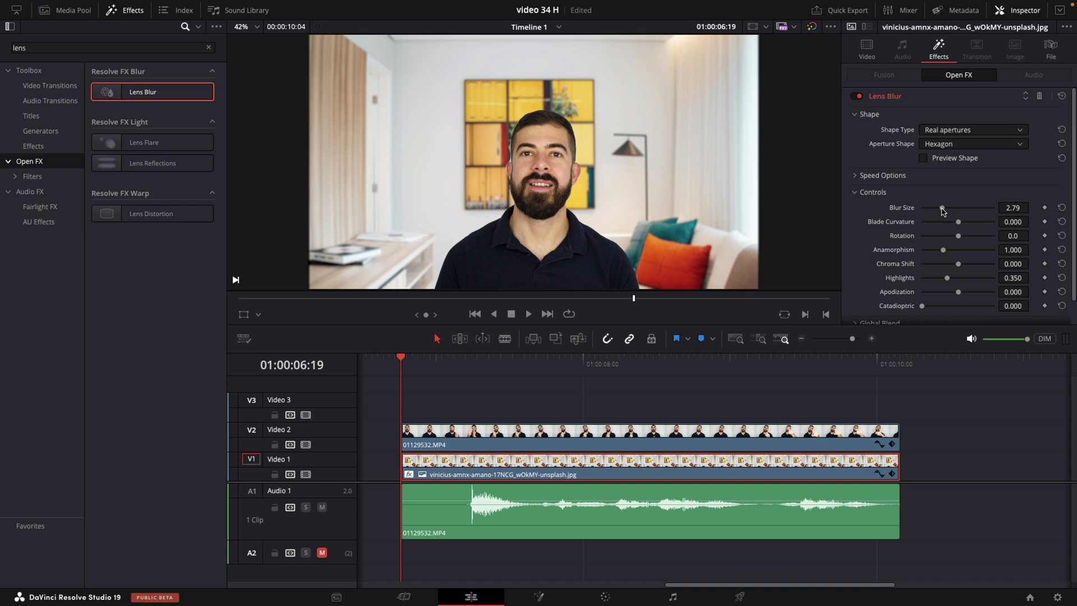
click(123, 11)
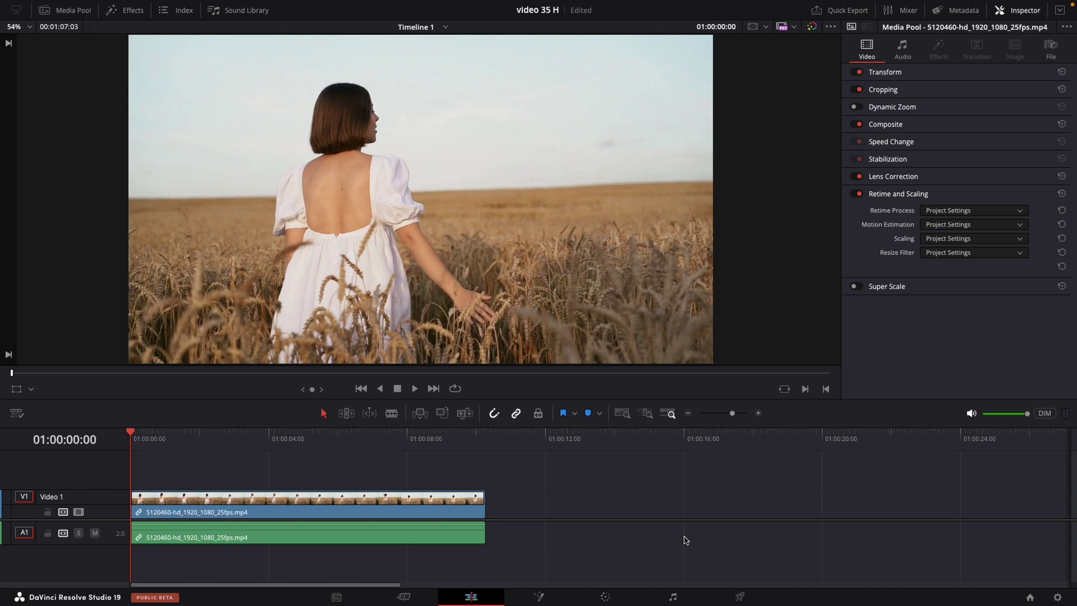
- Set the wheat-field clip to 25% speed through Retime Controls and preview it
click(329, 508)
right_click(329, 508)
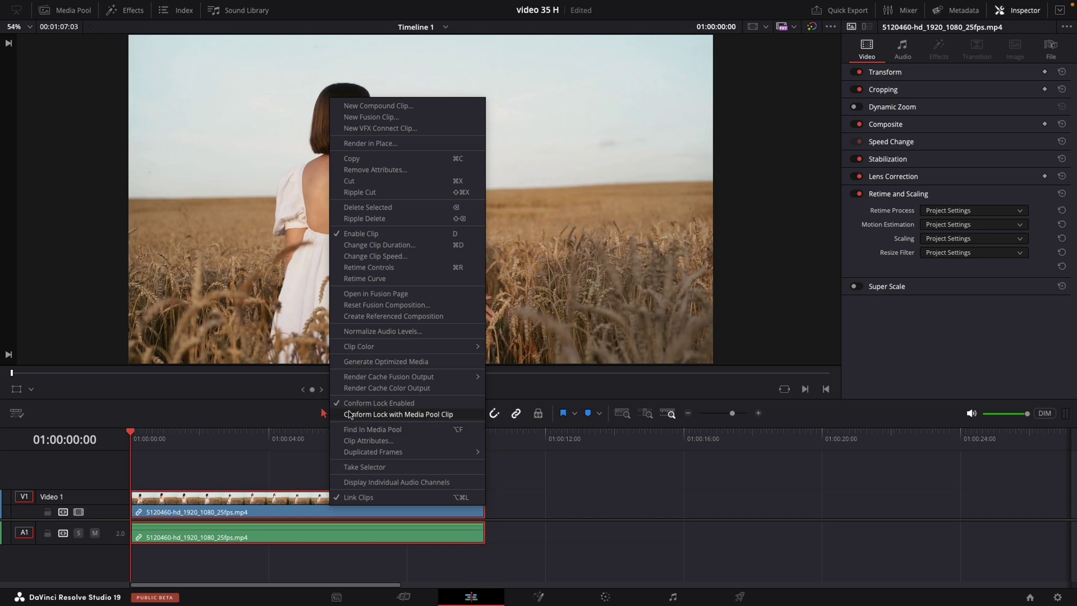
click(357, 271)
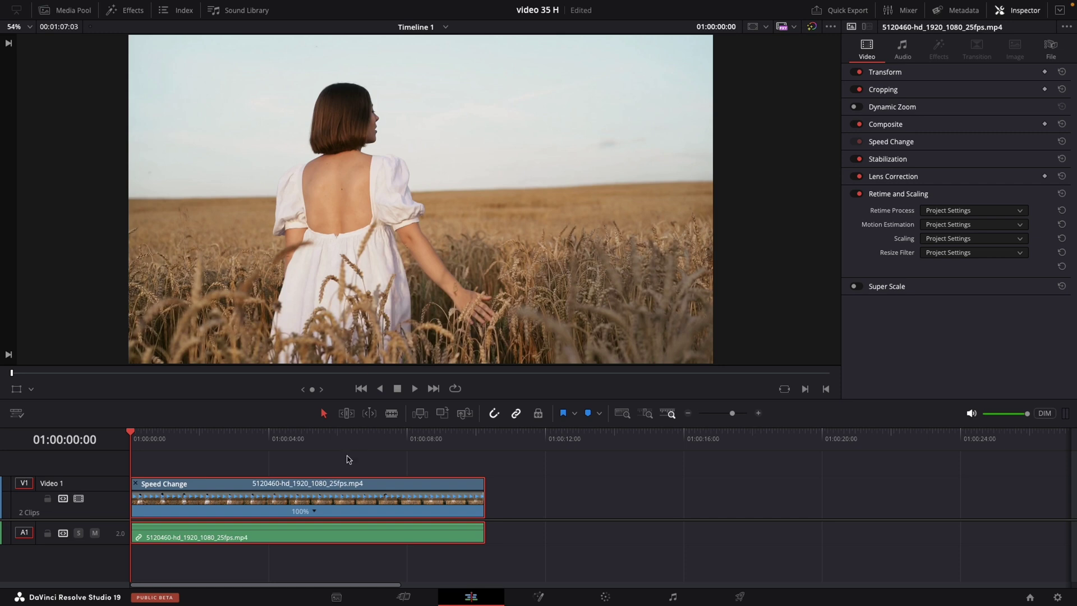
click(315, 512)
mouse_move(316, 515)
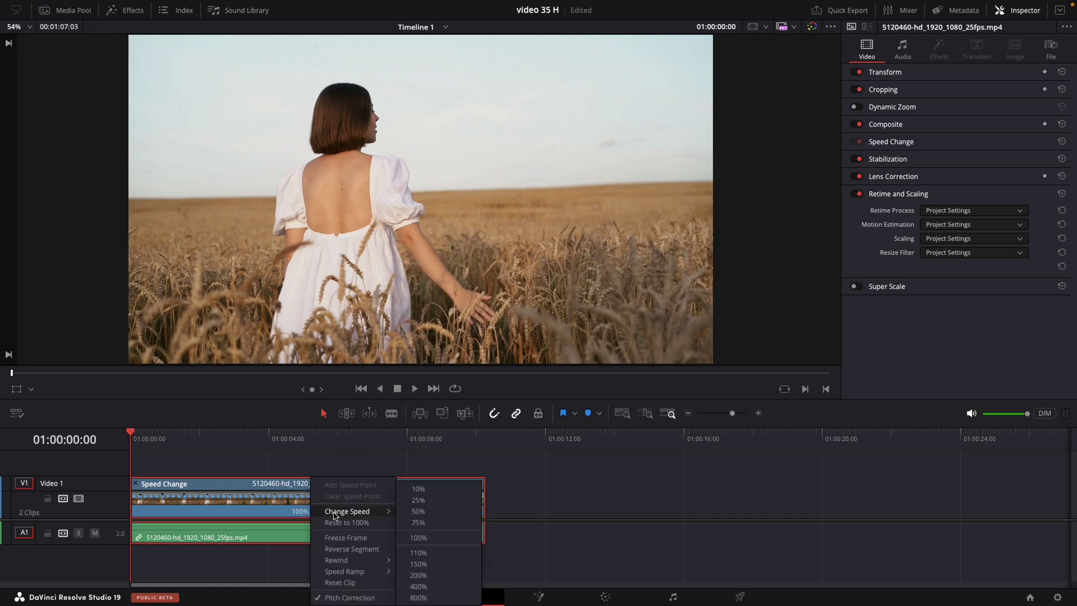
click(427, 498)
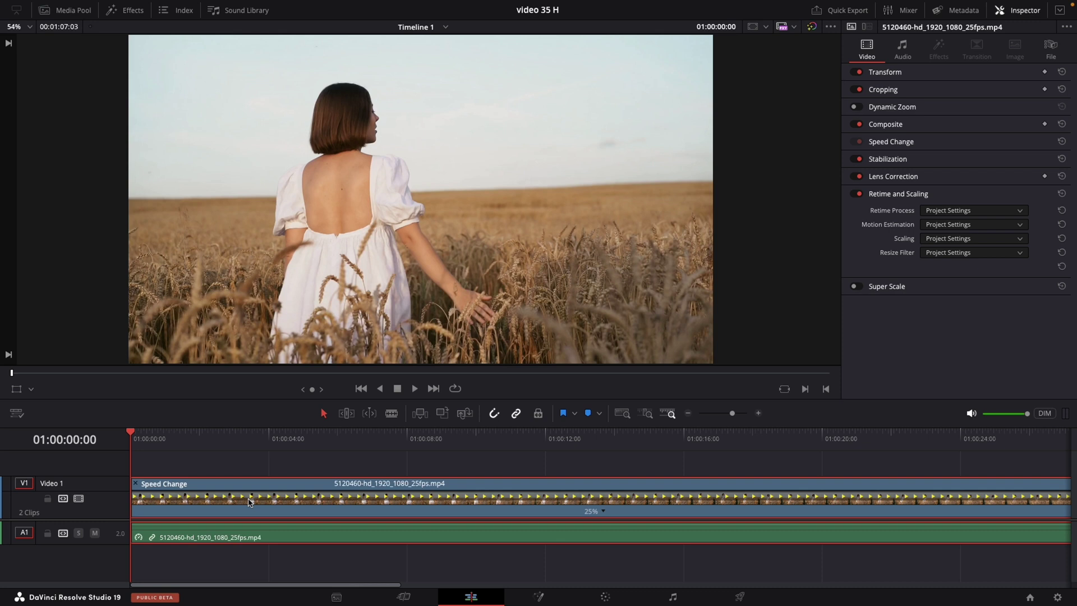
key(space)
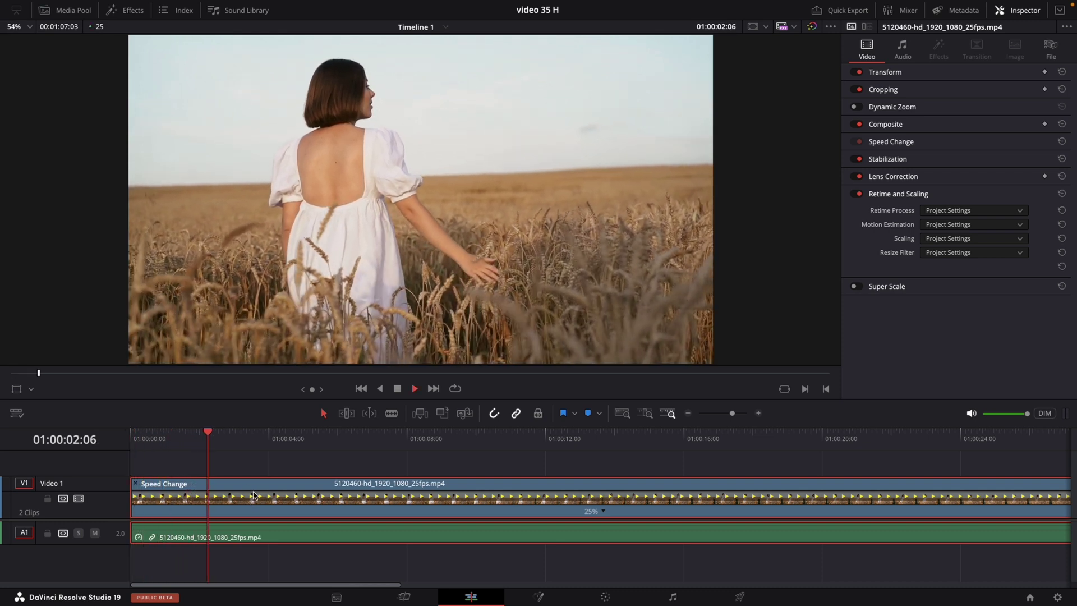
key(space)
- Cut the slowed clip at about 01:00:04:14 and delete the remainder
key(Home)
key(b)
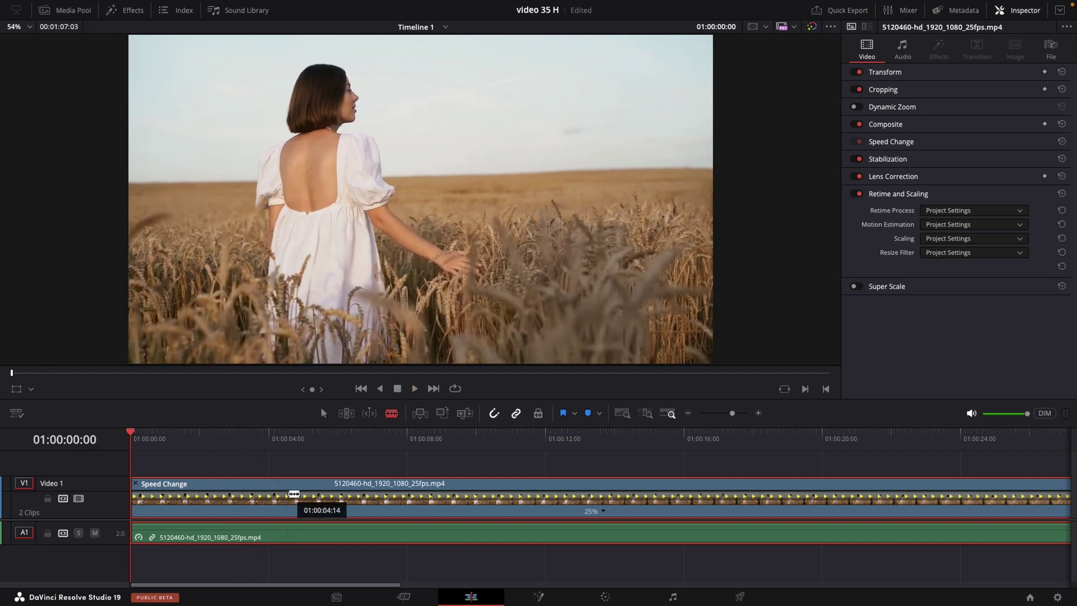
click(289, 494)
key(a)
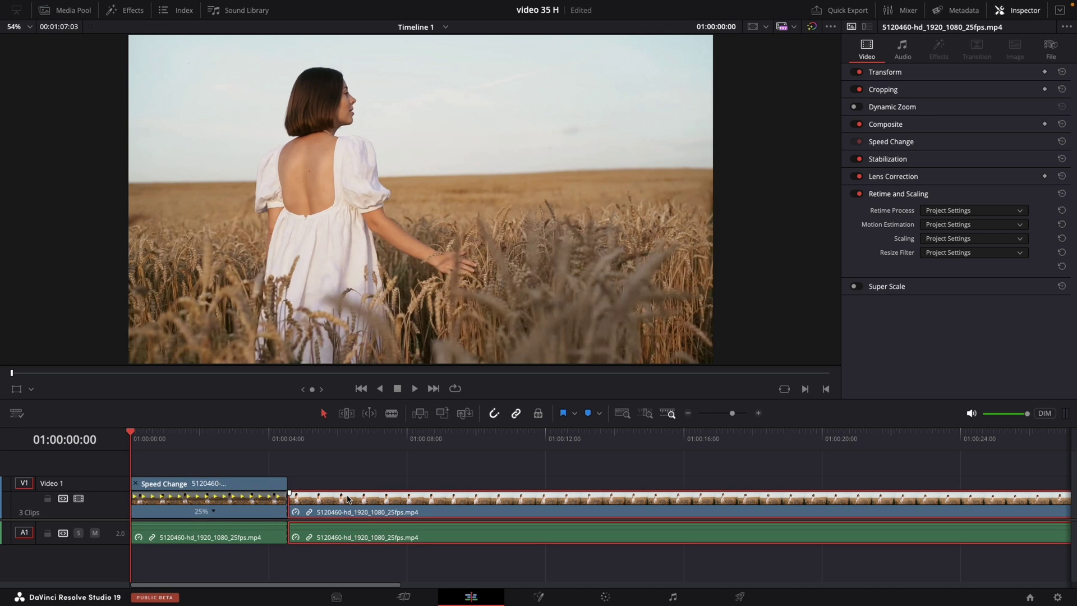
key(Delete)
click(250, 496)
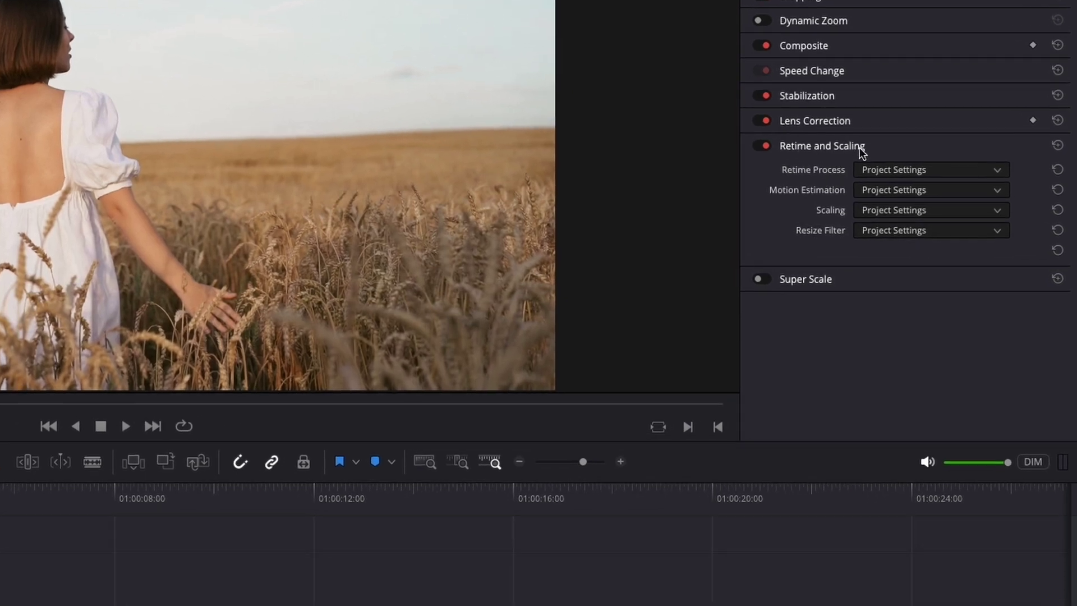
- Set the retime process to Optical Flow with Speed Warp Faster motion estimation
click(762, 147)
click(941, 173)
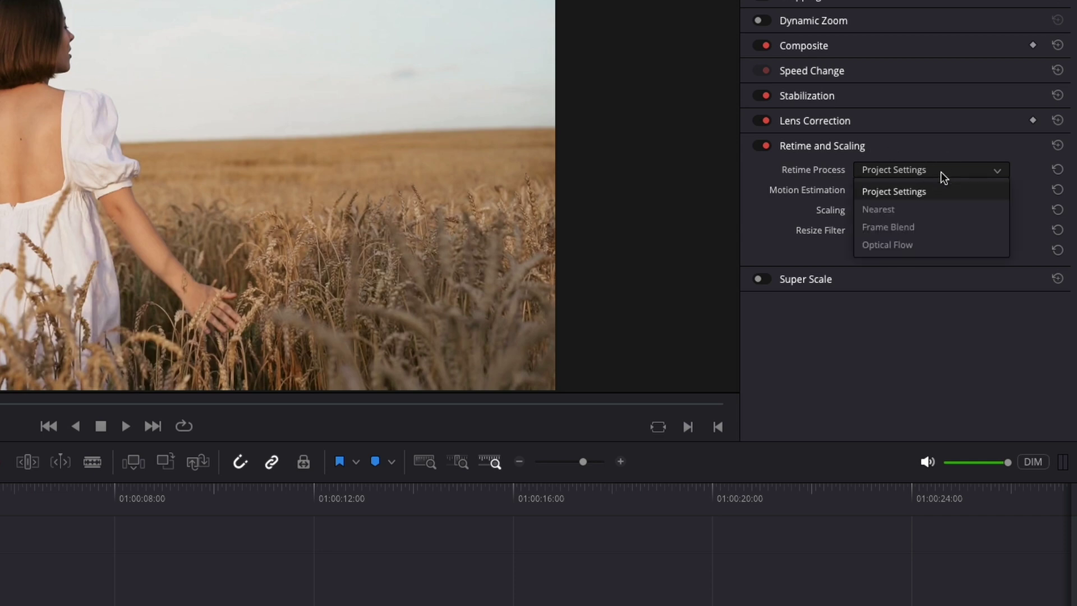
click(924, 247)
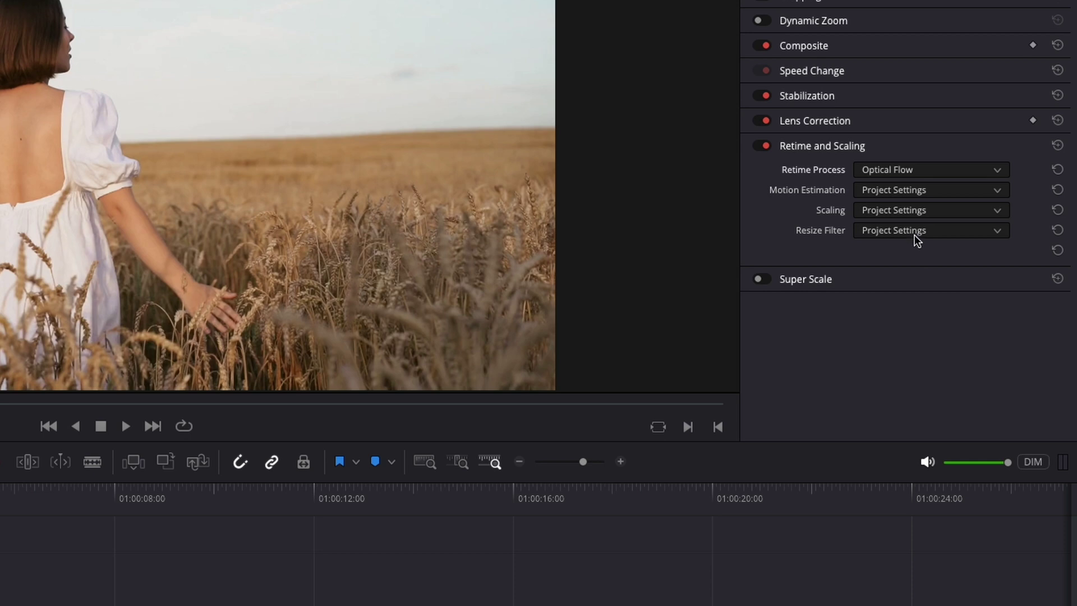
click(890, 190)
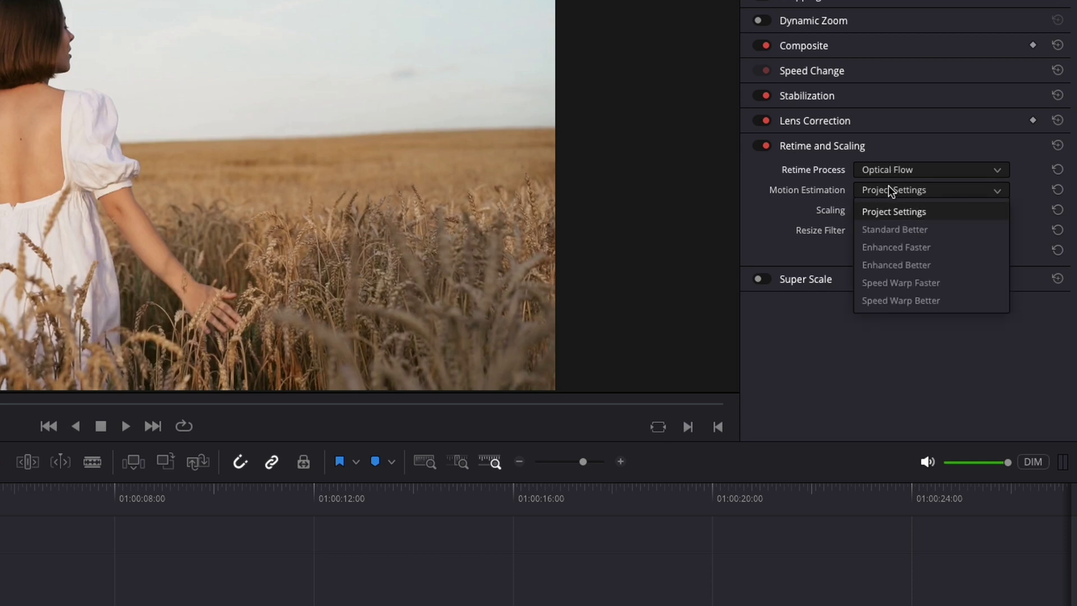
click(905, 284)
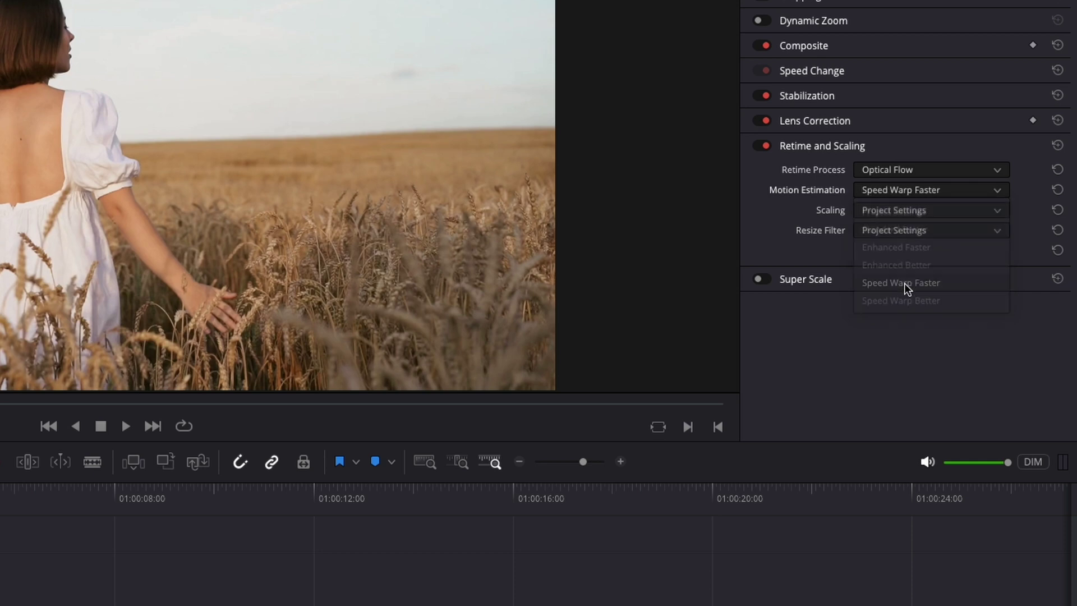
- Set the resize filter to Sharper and toggle Retime and Scaling off, then back on
click(890, 231)
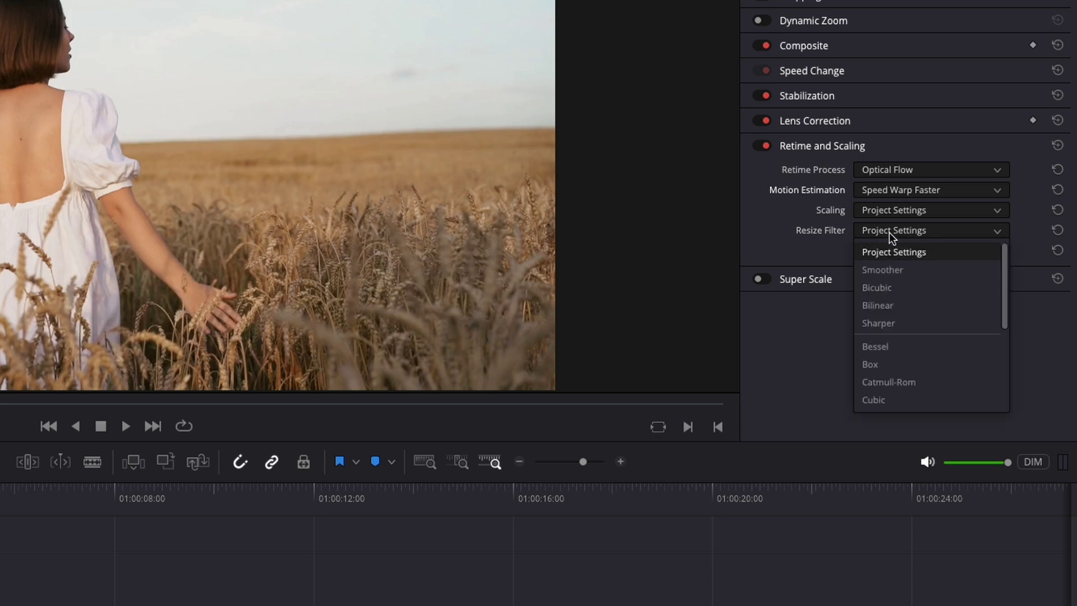
click(902, 323)
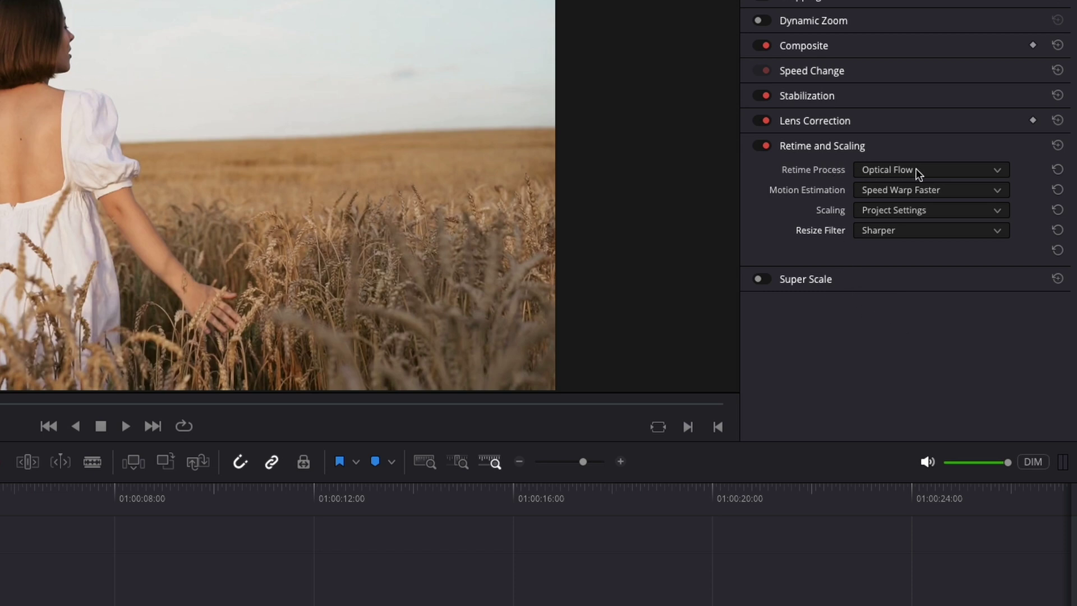
click(761, 146)
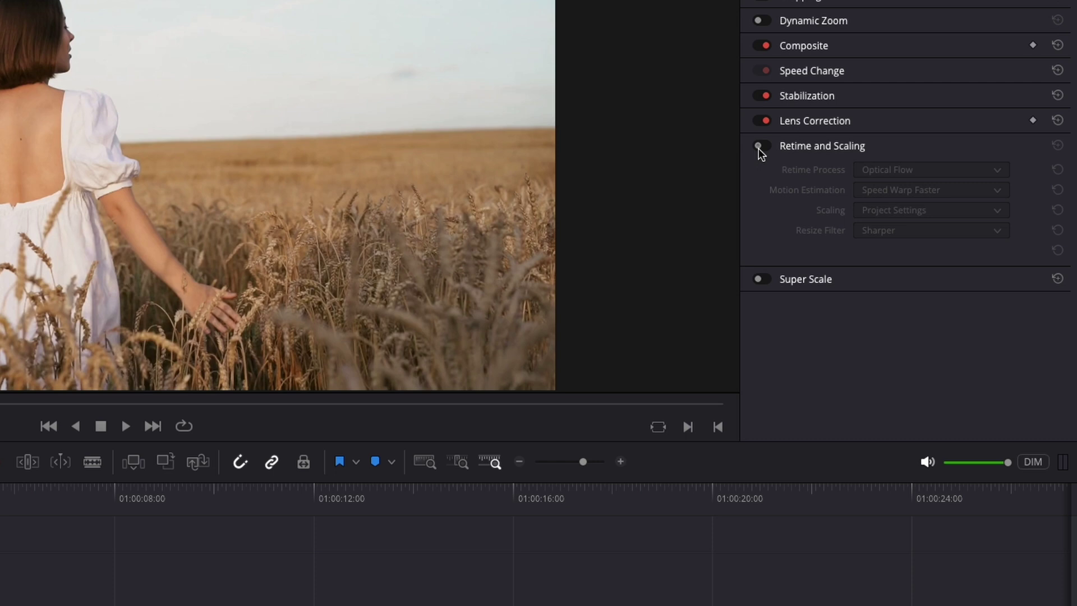
click(764, 147)
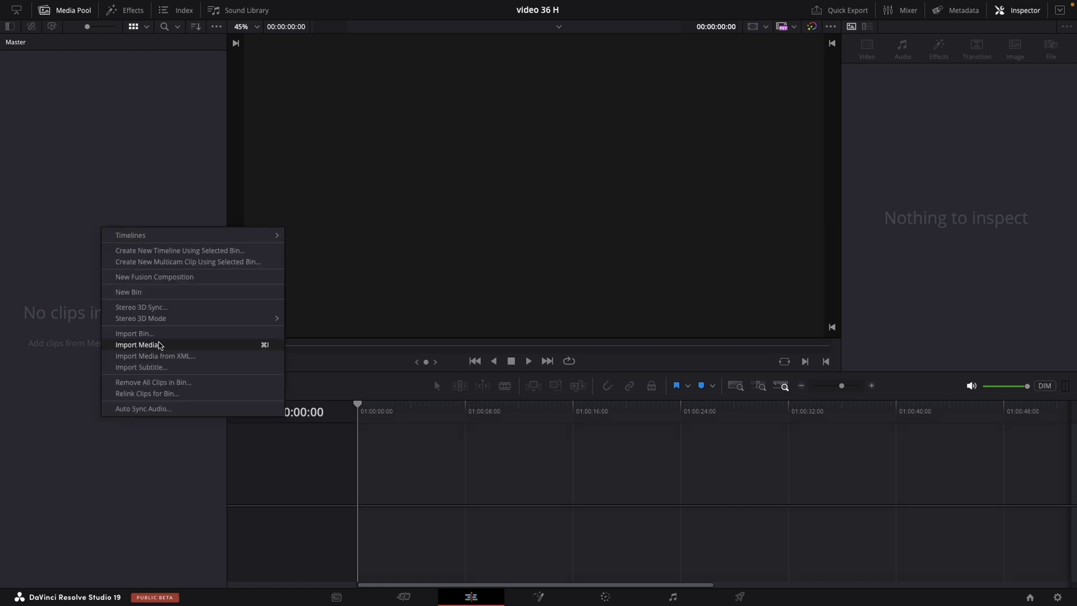
- Import 4762968-hd_2048_1080_24fps.mp4 and place it on Video 1 of a new timeline
click(160, 347)
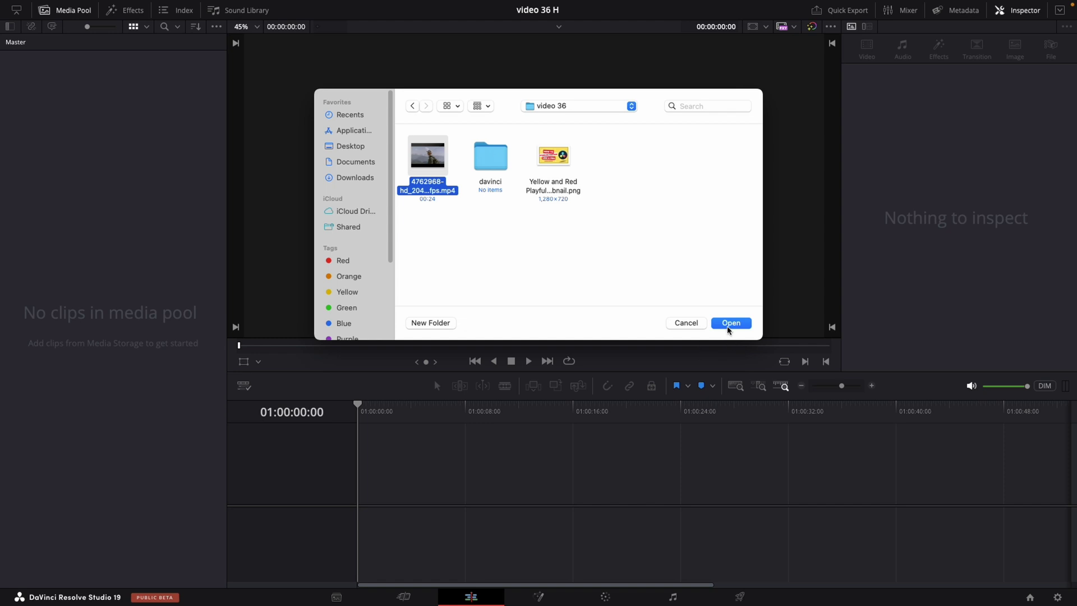
click(728, 325)
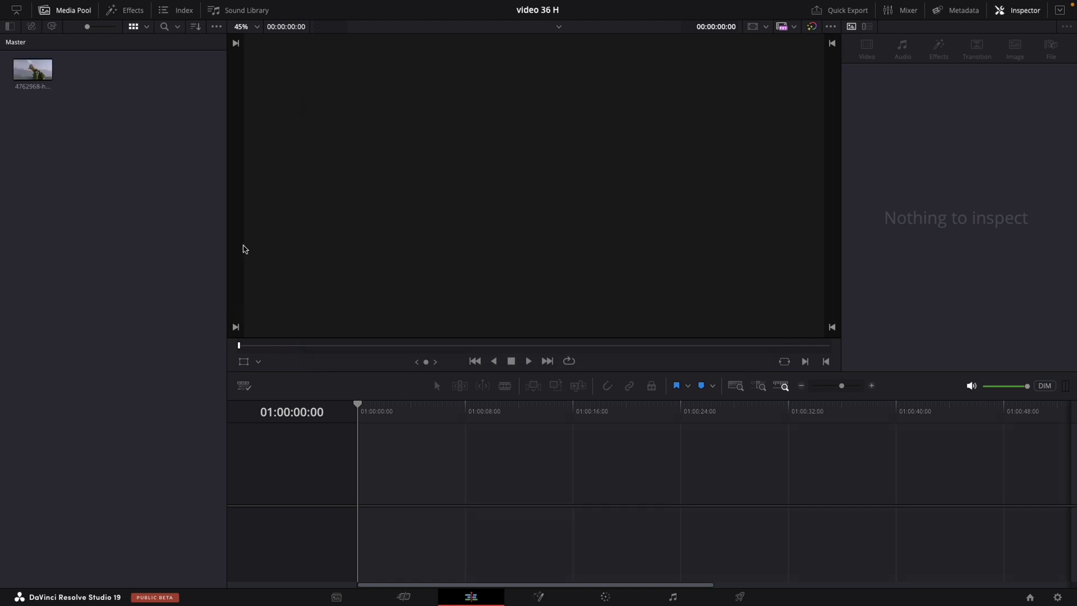
drag(32, 69, 393, 478)
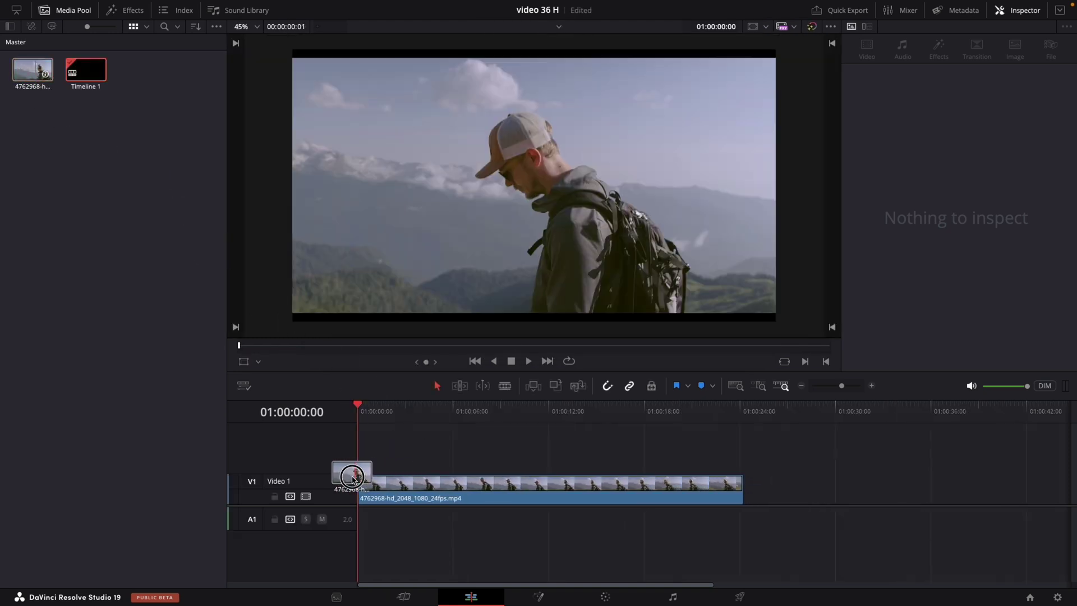
click(65, 10)
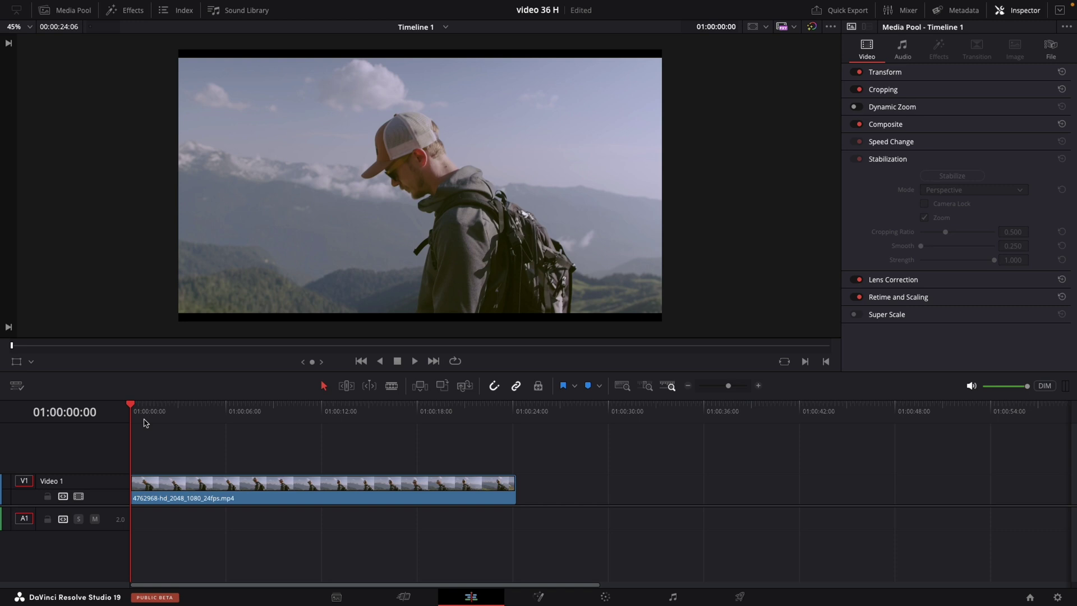
key(space)
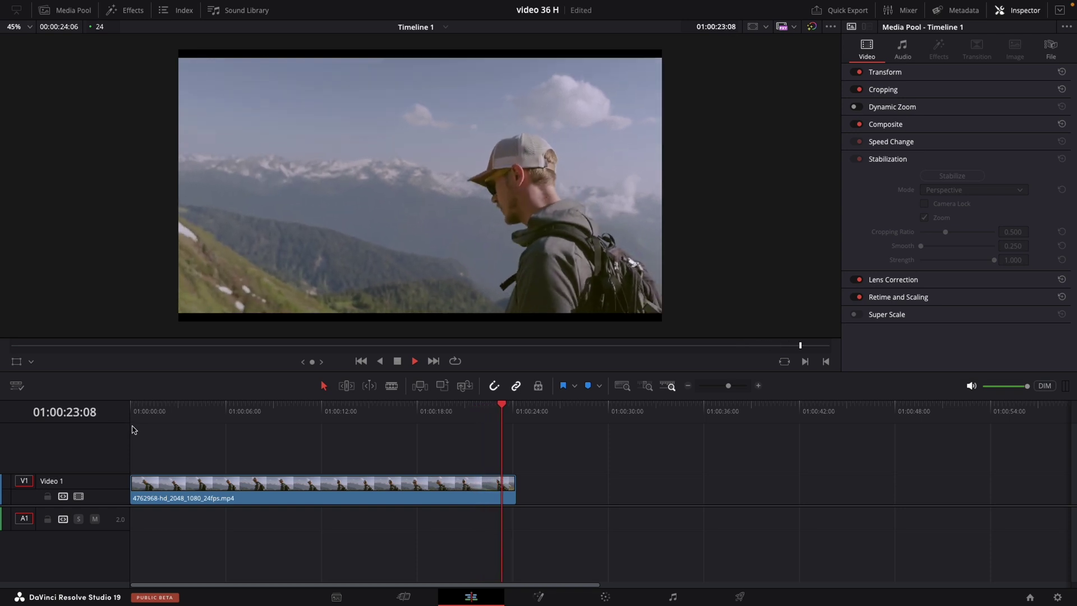
key(space)
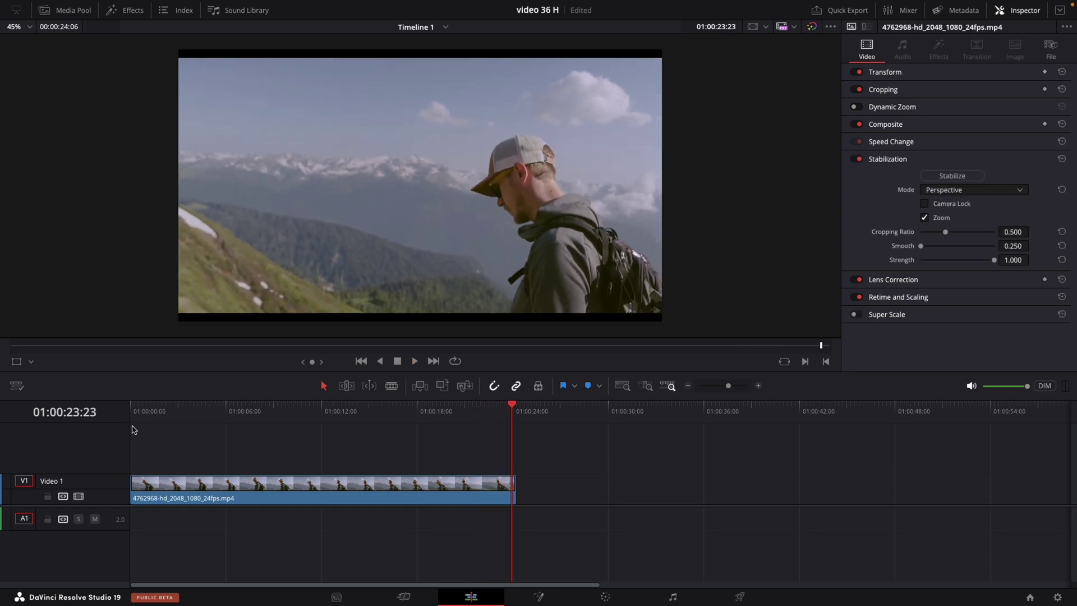
key(Home)
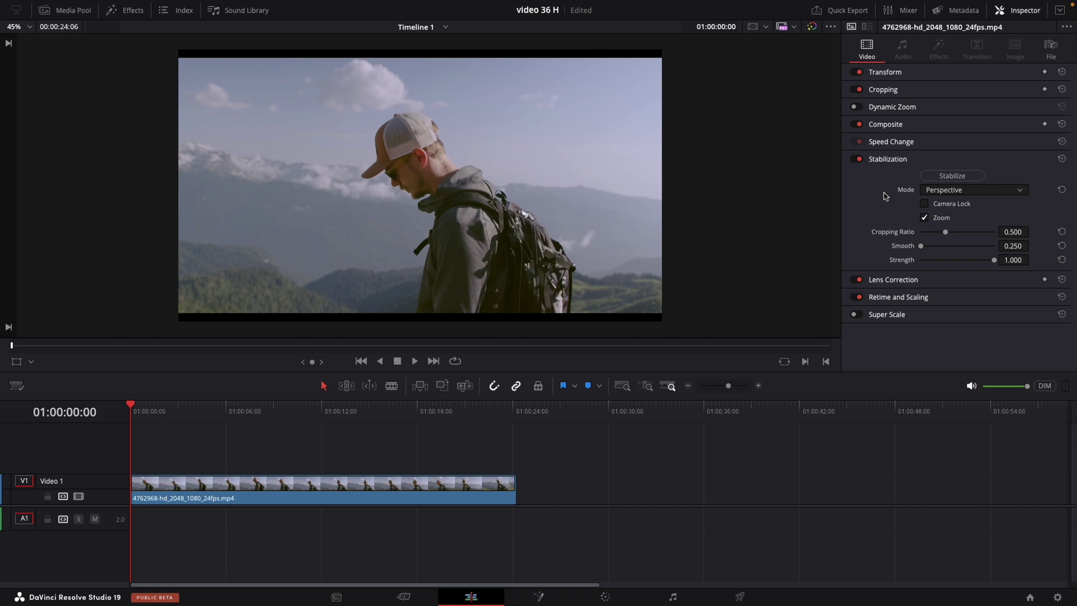
click(856, 160)
click(856, 160)
click(885, 160)
click(885, 160)
click(942, 191)
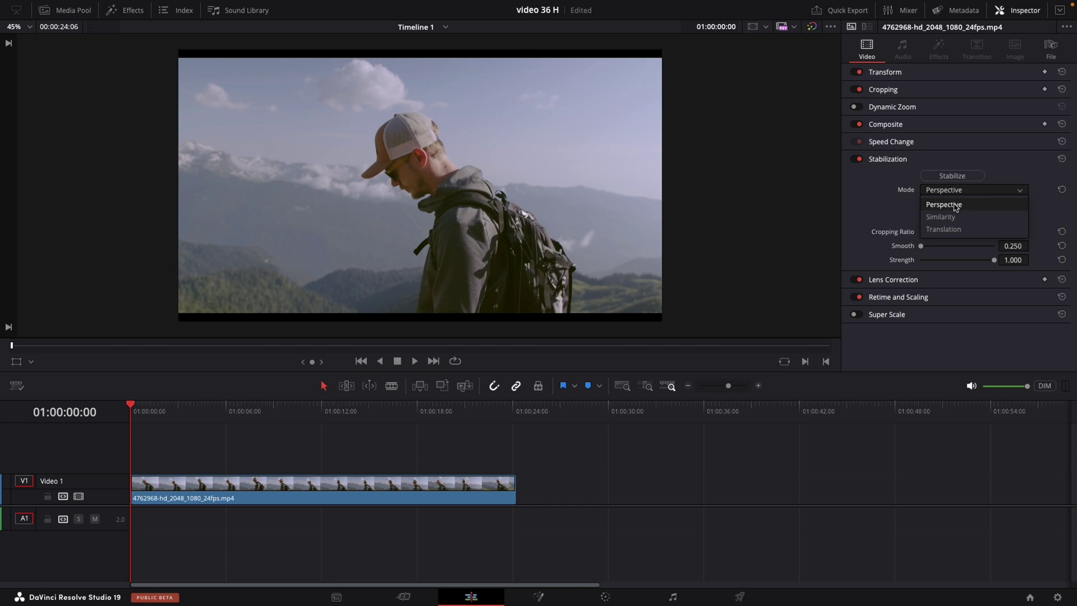
click(897, 205)
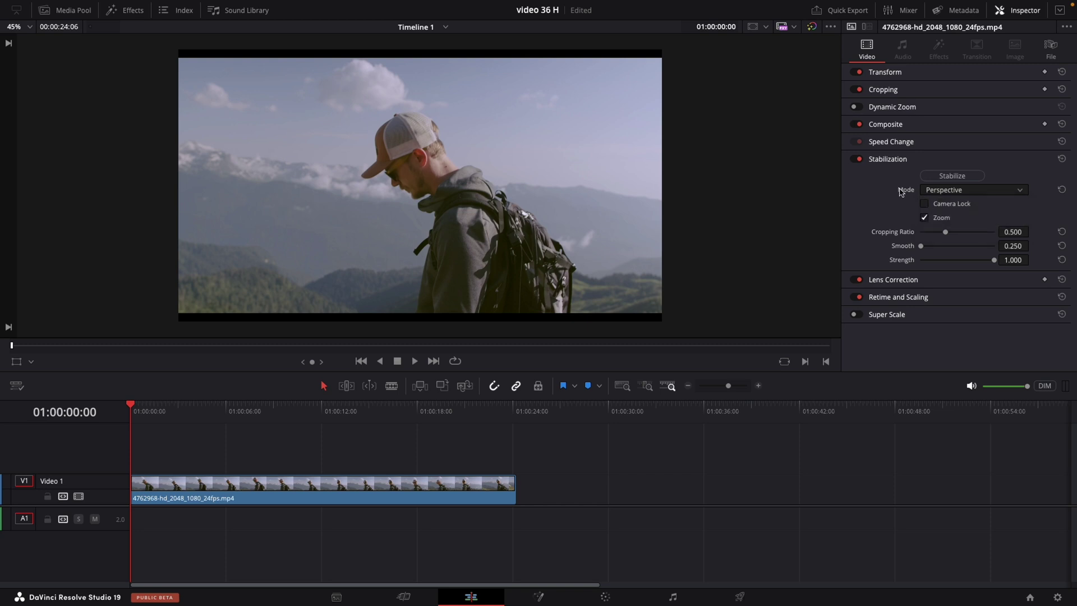
click(924, 206)
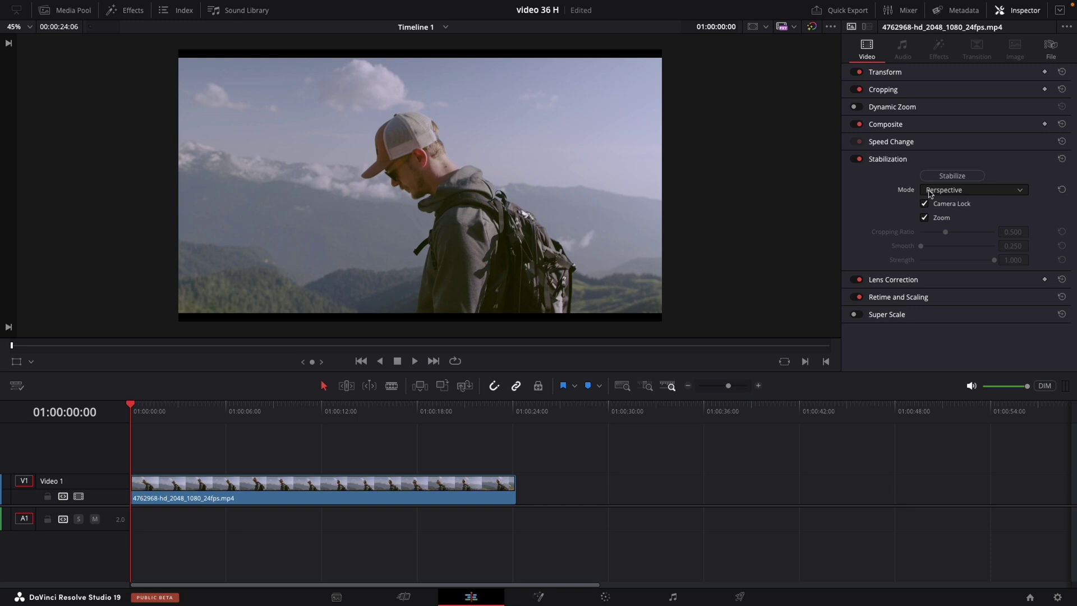
click(929, 191)
click(929, 192)
click(925, 204)
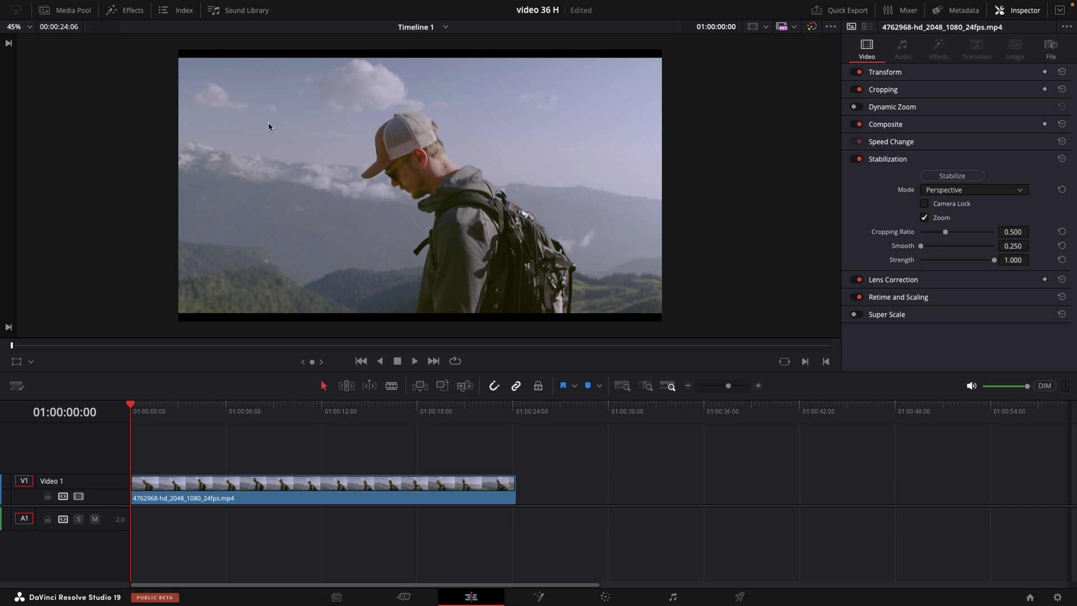
- Stabilize the hiker clip in Perspective mode and play back the result
scroll(432, 150, up, 1)
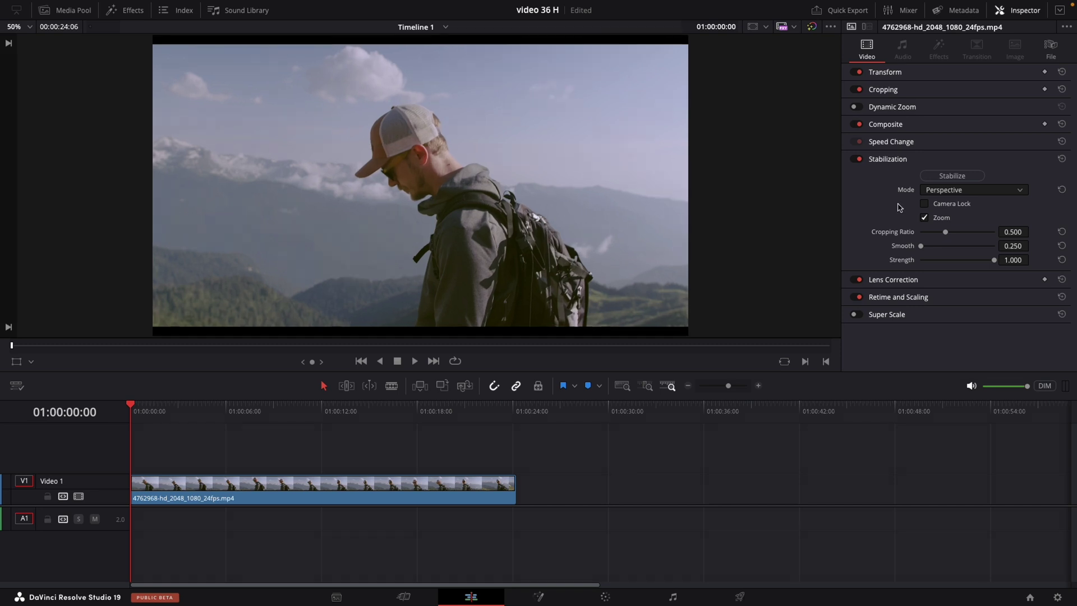
click(939, 193)
click(950, 216)
click(940, 177)
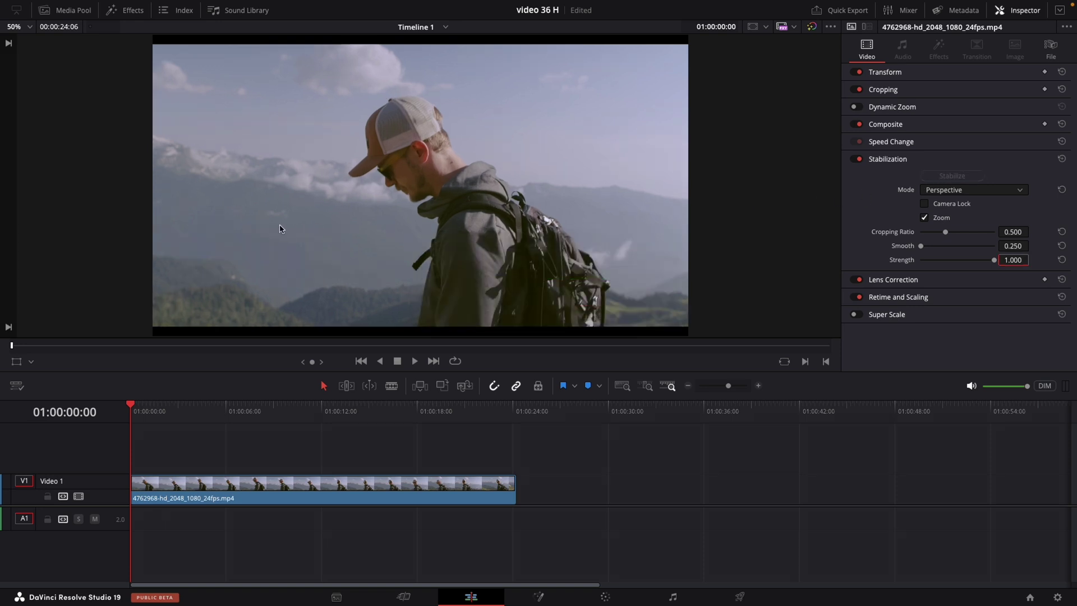
key(space)
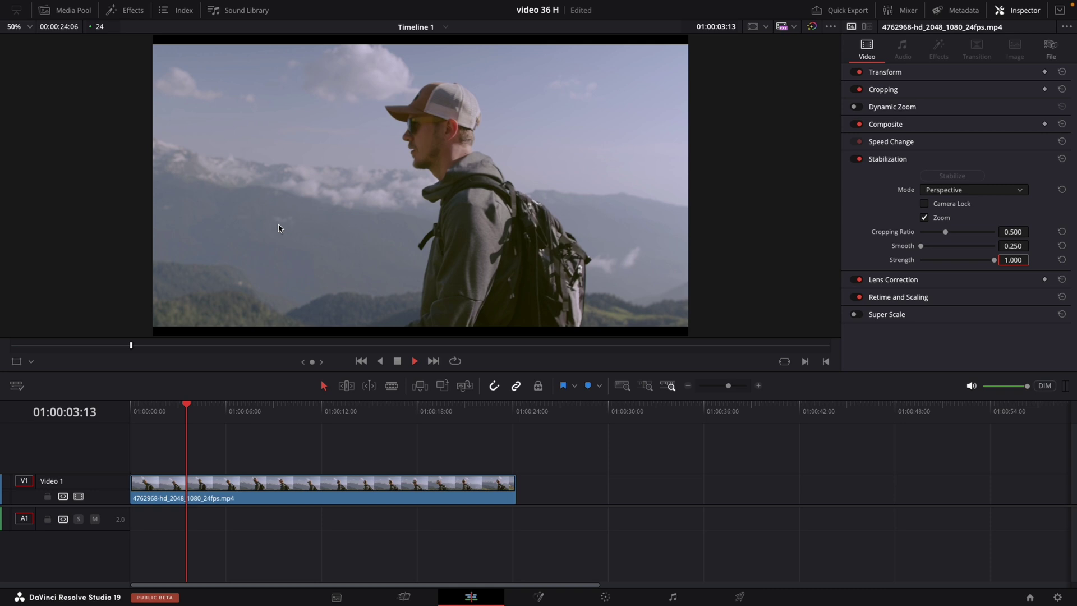
key(space)
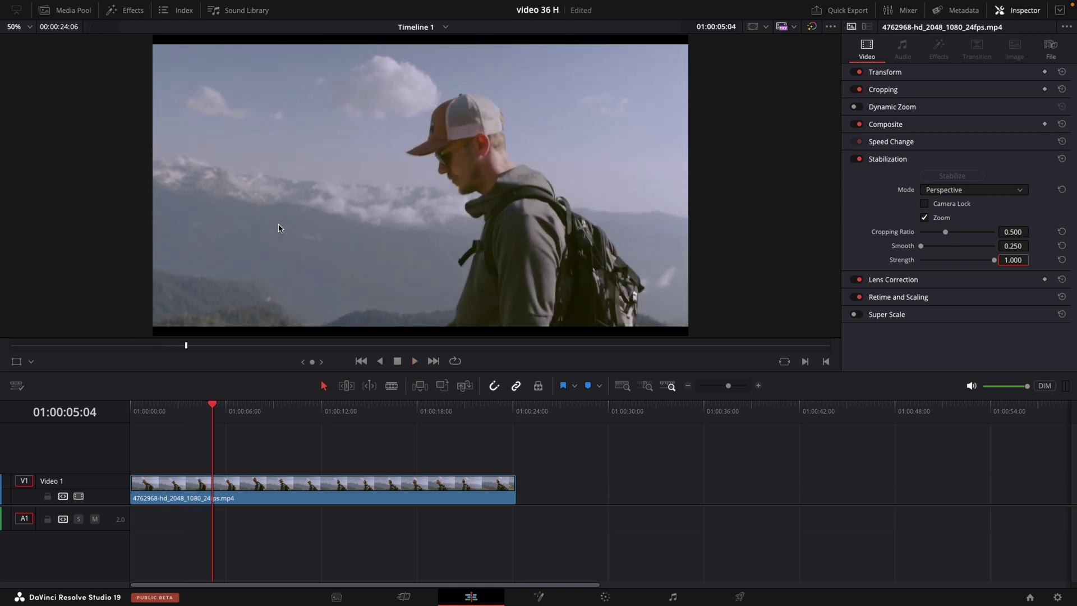
- Re-stabilize the clip in Similarity mode and play it from near the start
click(928, 194)
click(940, 216)
click(952, 176)
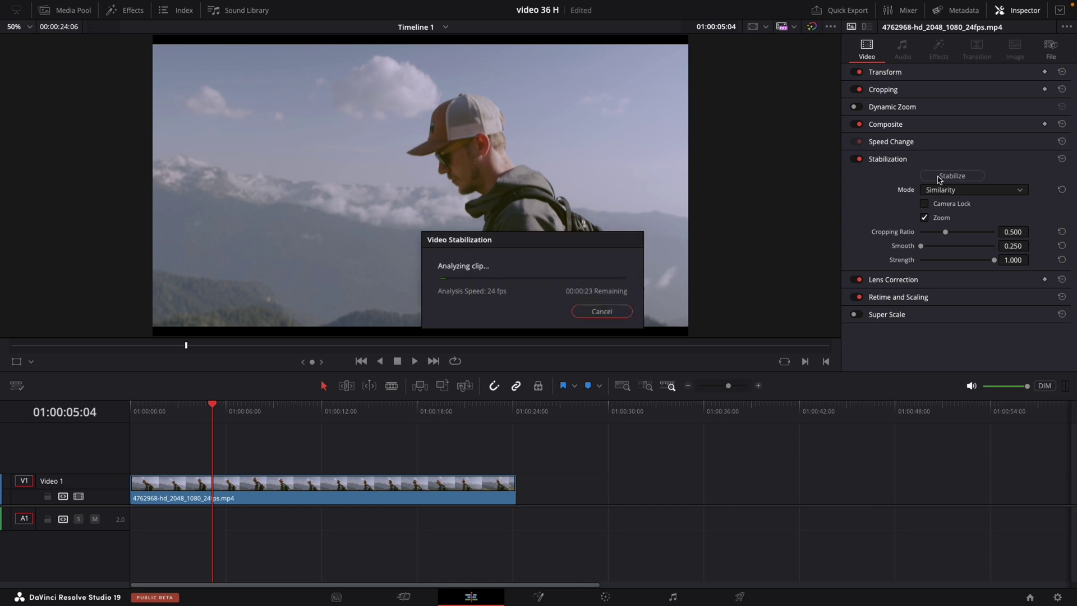
click(161, 411)
key(space)
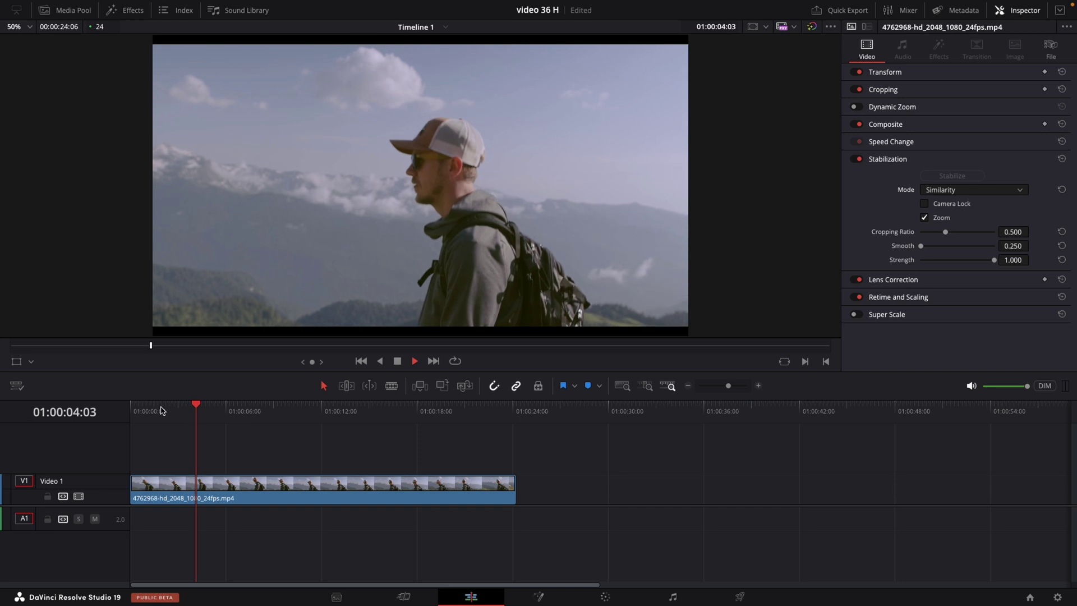
key(space)
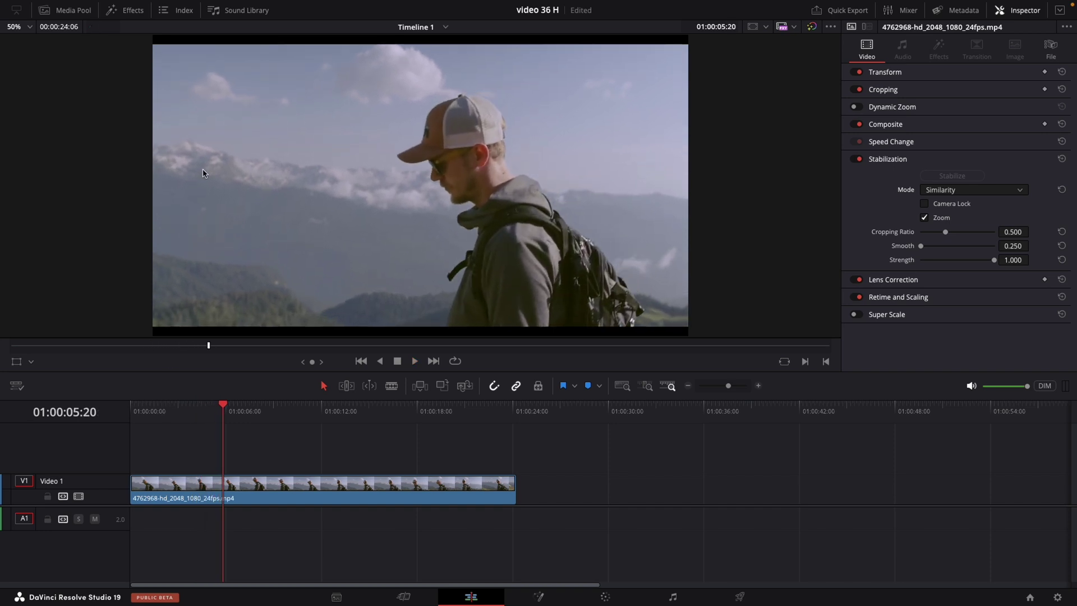
- Stabilize the hiker clip in Translation mode and play back the result
click(962, 191)
click(960, 224)
click(952, 175)
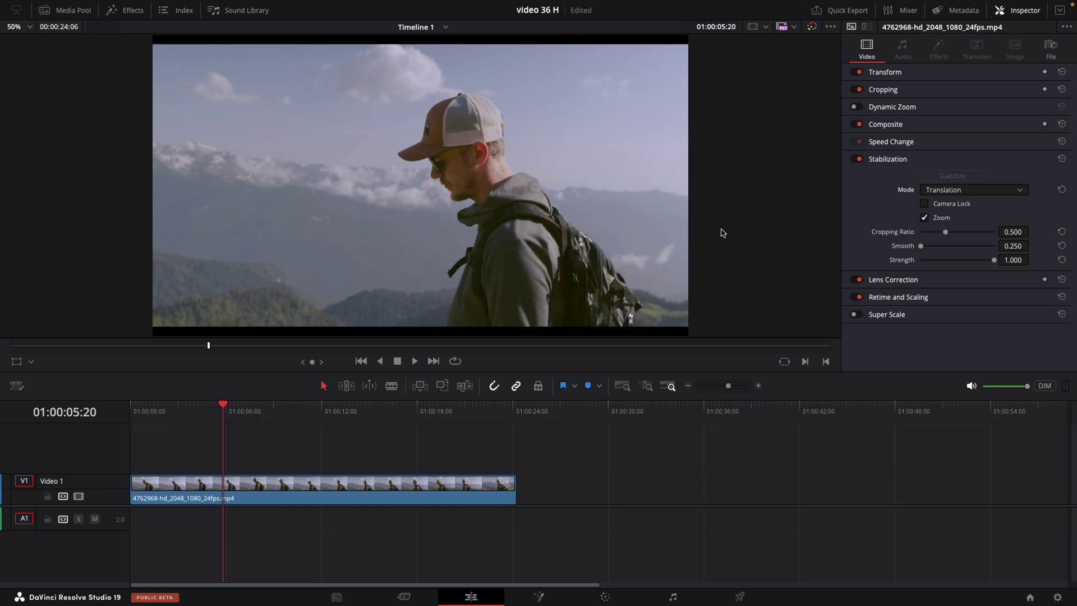
key(space)
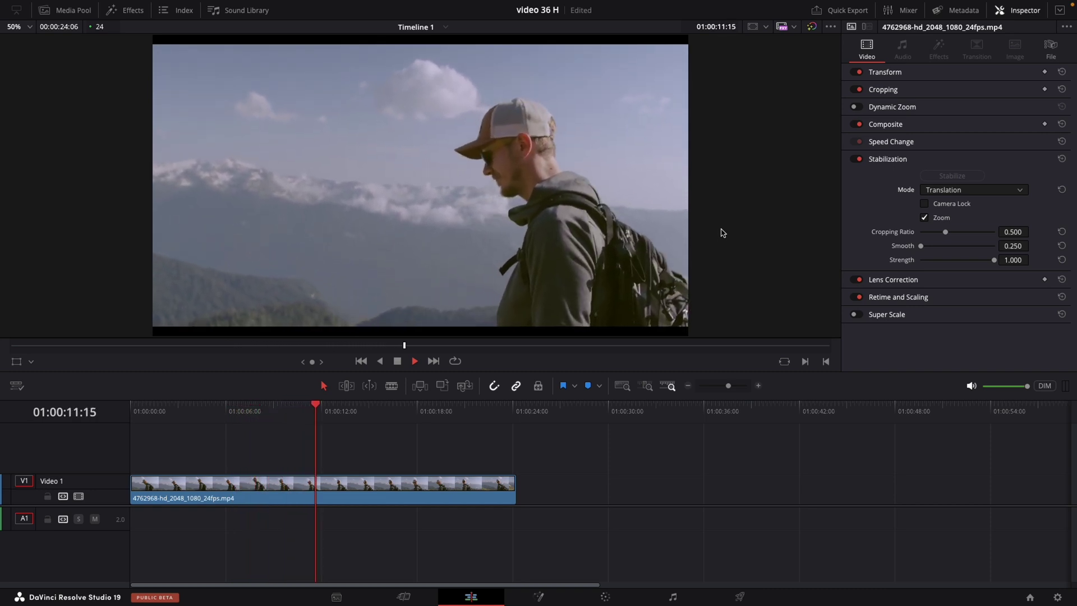
key(space)
- Switch the stabilization mode back to Perspective and re-stabilize the clip
click(929, 190)
click(950, 203)
click(952, 176)
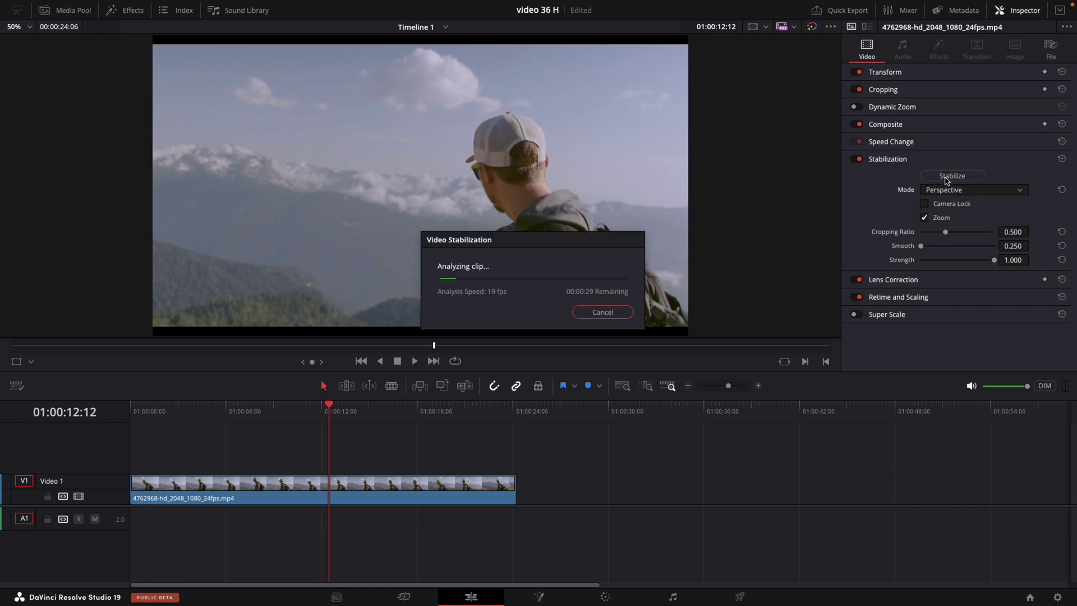